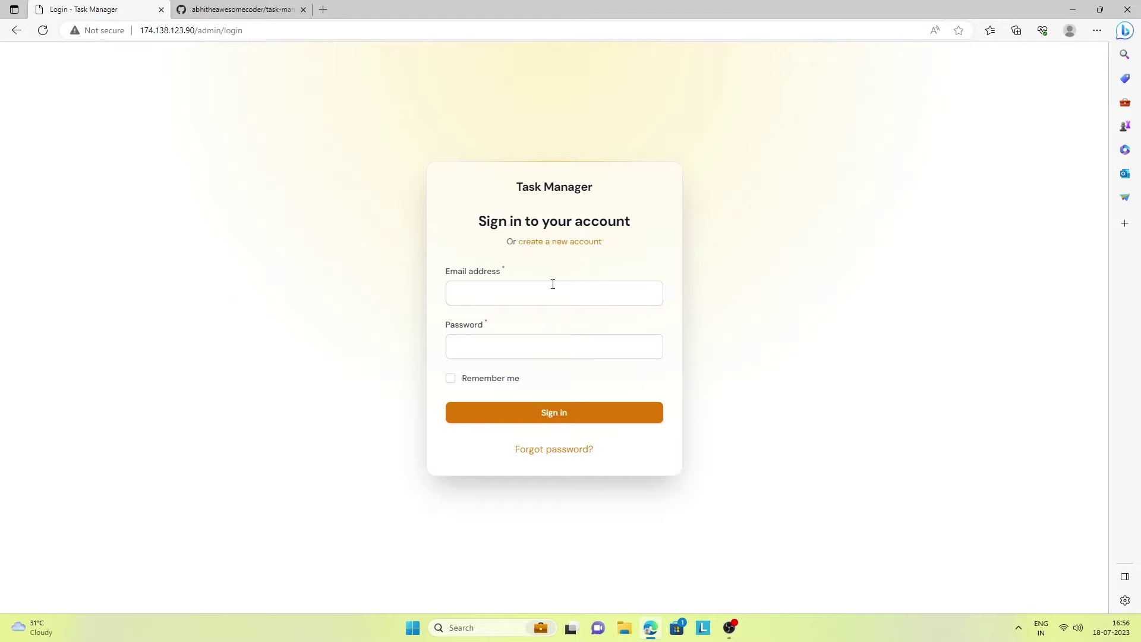
Fill the Email field with the saved admin address from the browser's autofill list
left_click(545, 287)
left_click(524, 337)
left_click(519, 346)
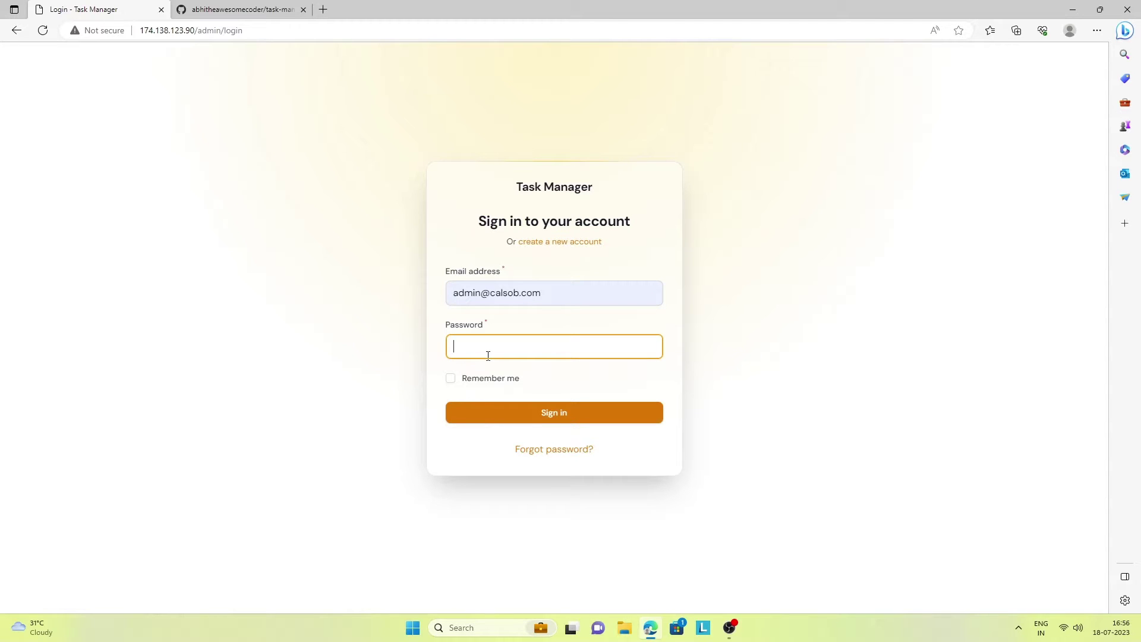
Enter the admin password, sign in, and dismiss the saved-password notice
type("1234")
left_click(509, 419)
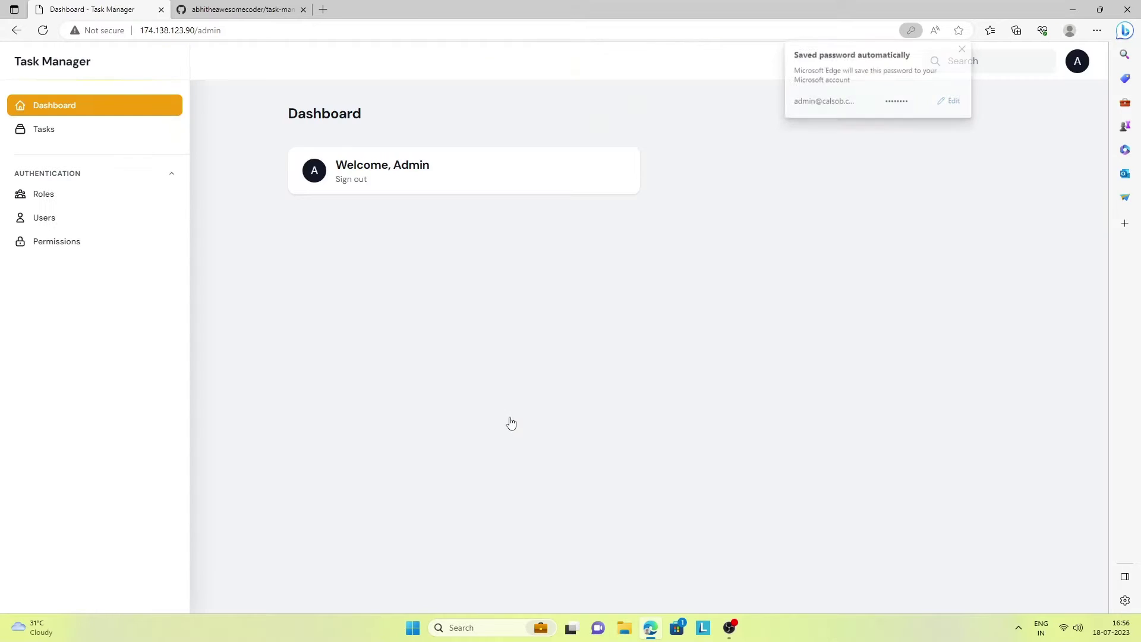
left_click(963, 48)
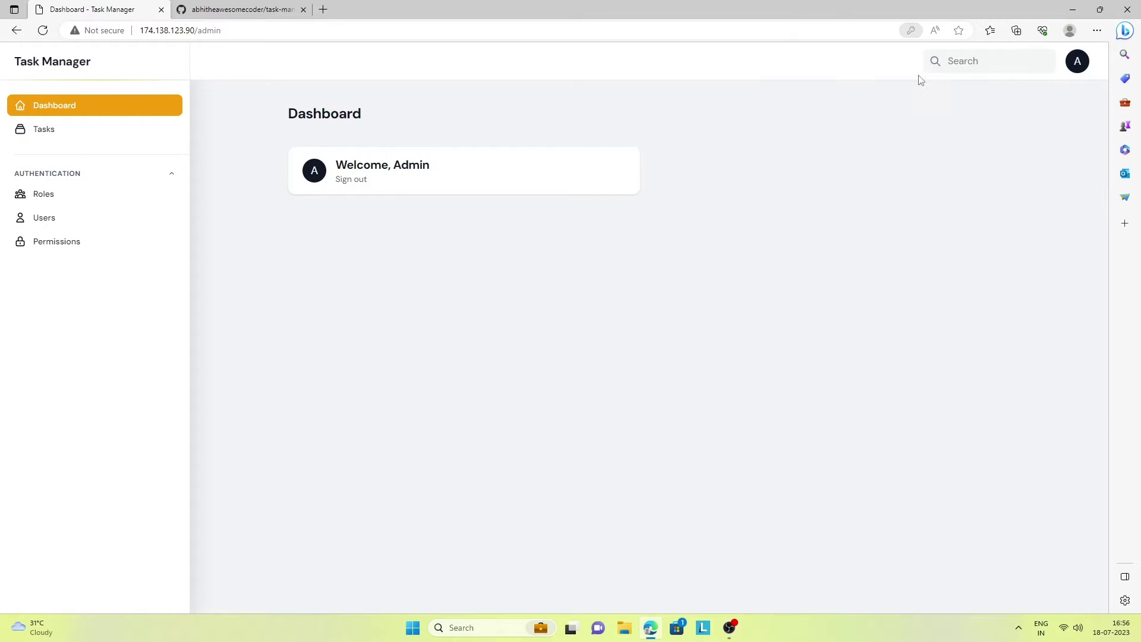
Browse the Tasks, Roles, Users and Permissions lists, then return to Tasks to create a task
left_click(41, 132)
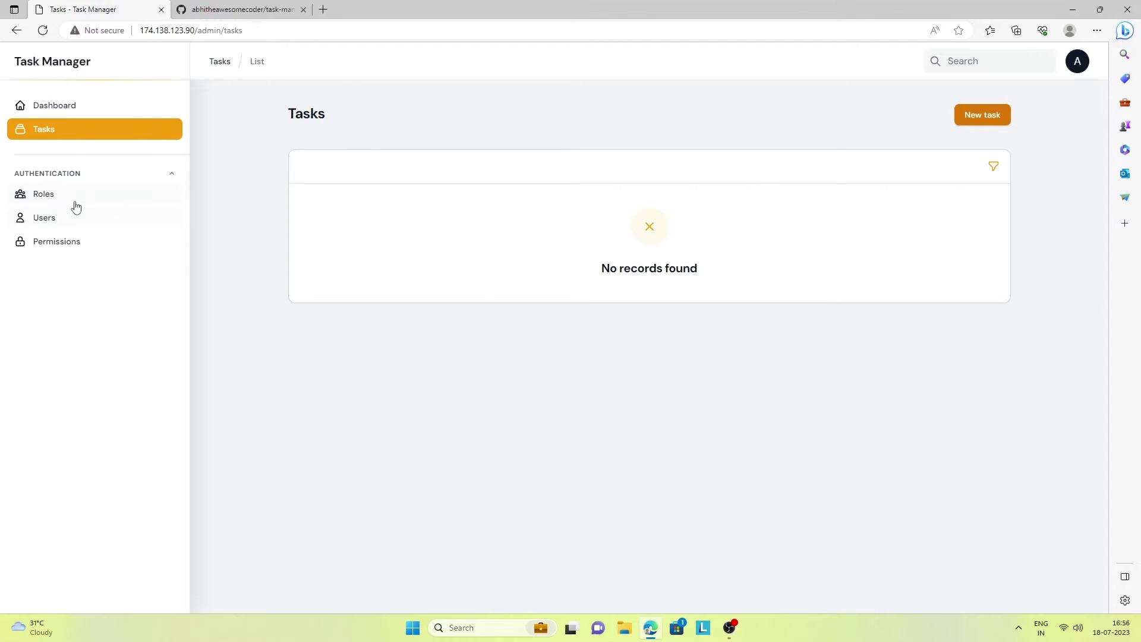
left_click(54, 194)
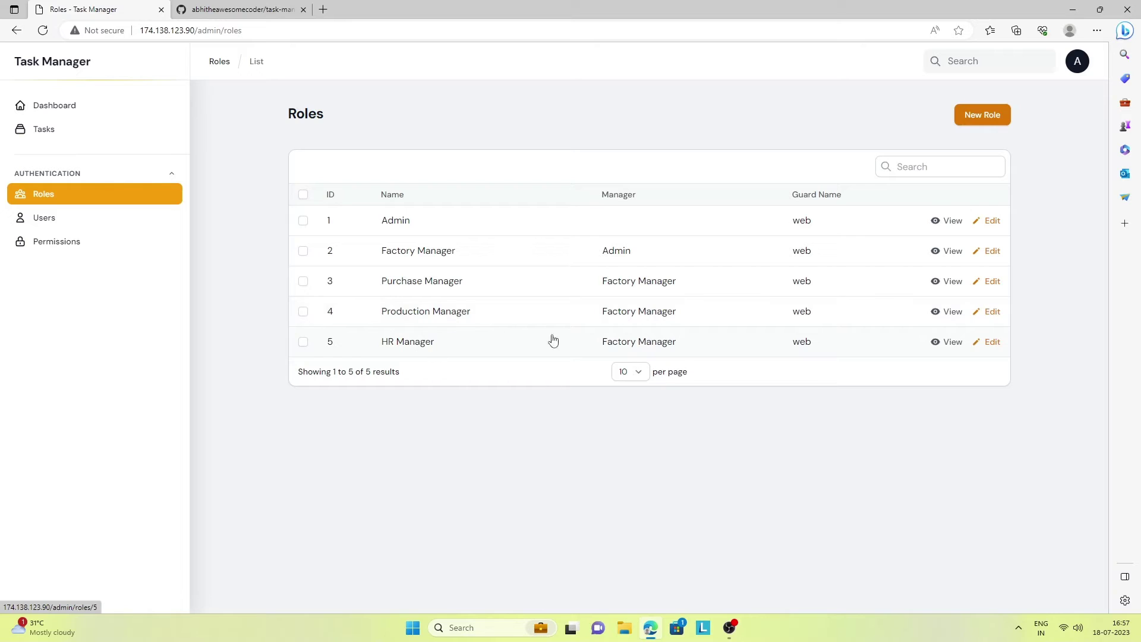
left_click(47, 224)
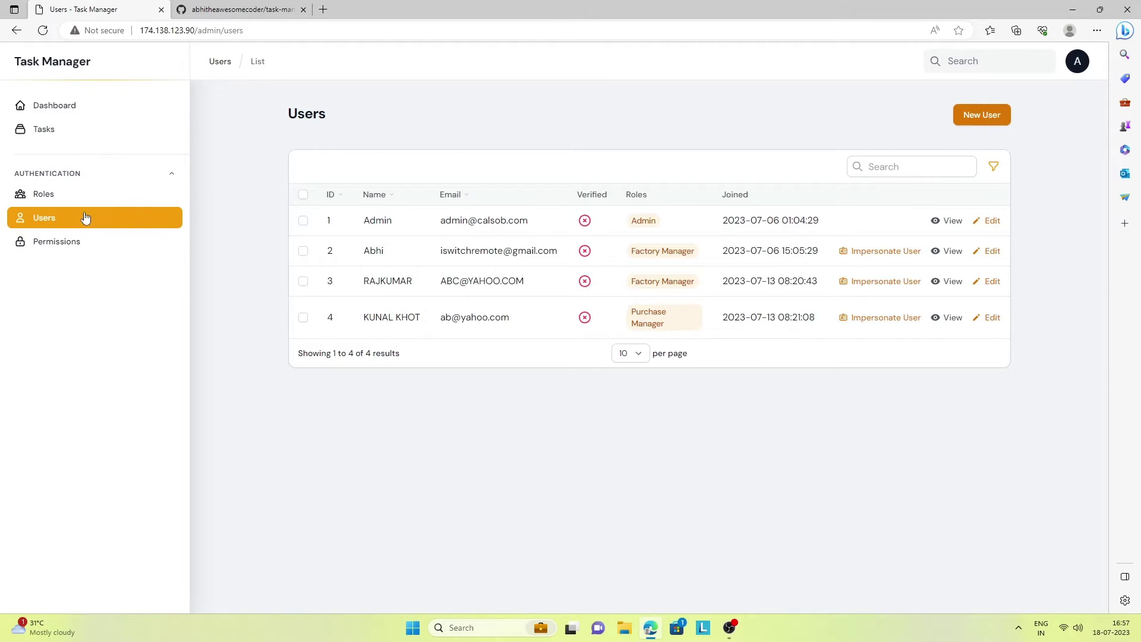
left_click(64, 246)
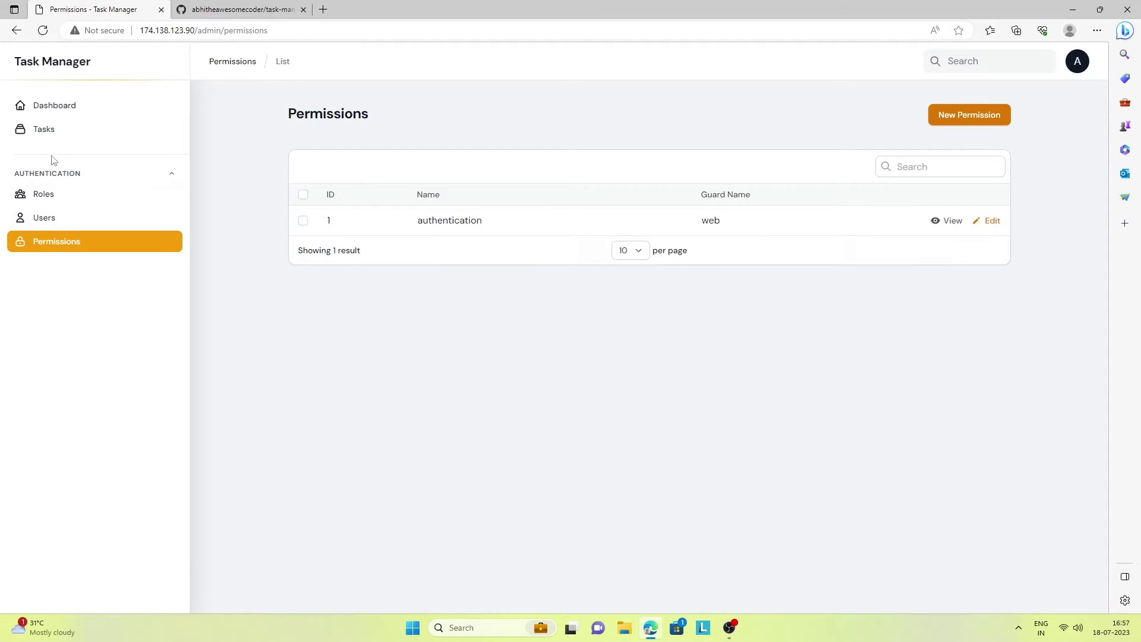
left_click(46, 128)
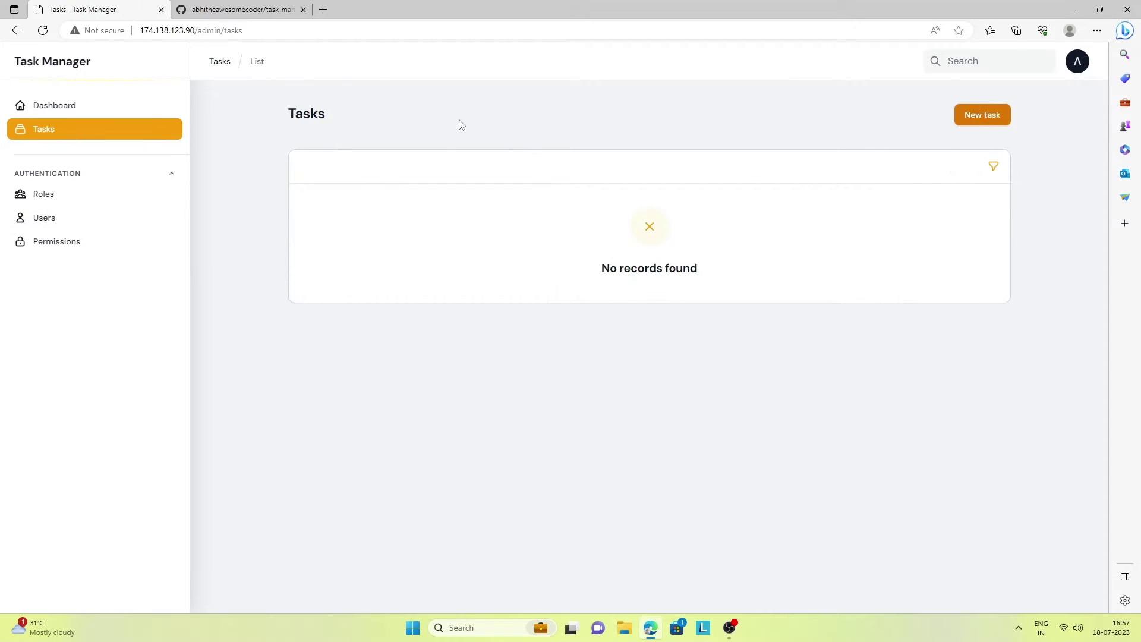
left_click(989, 114)
Assign the task to the second listed user, name it after them, and set target date Jul 21, 2023
left_click(481, 171)
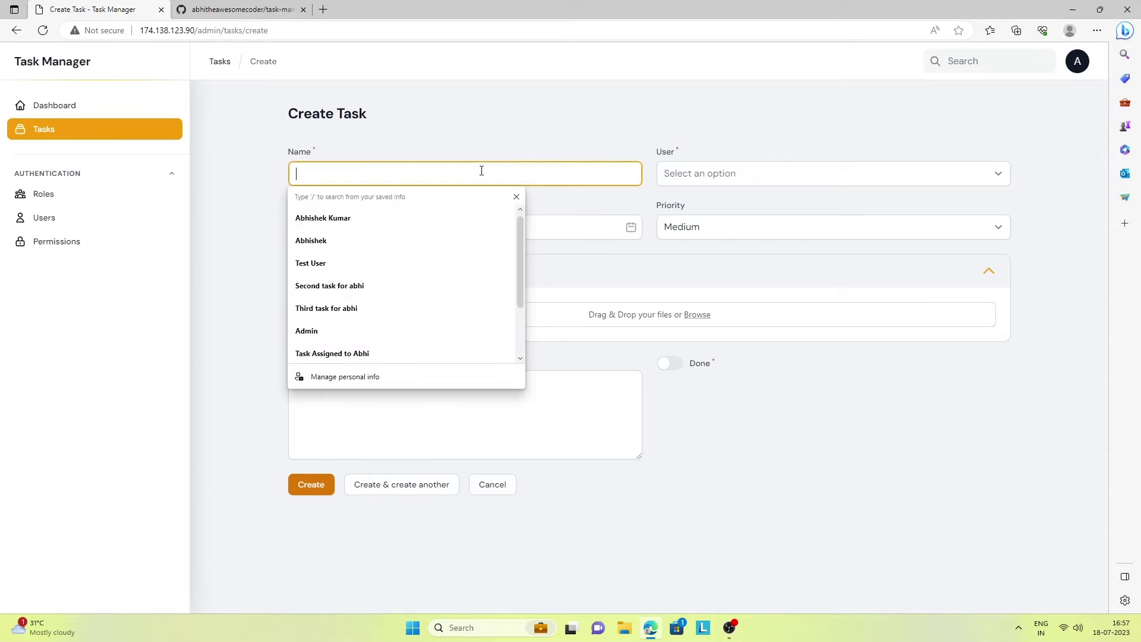
left_click(845, 171)
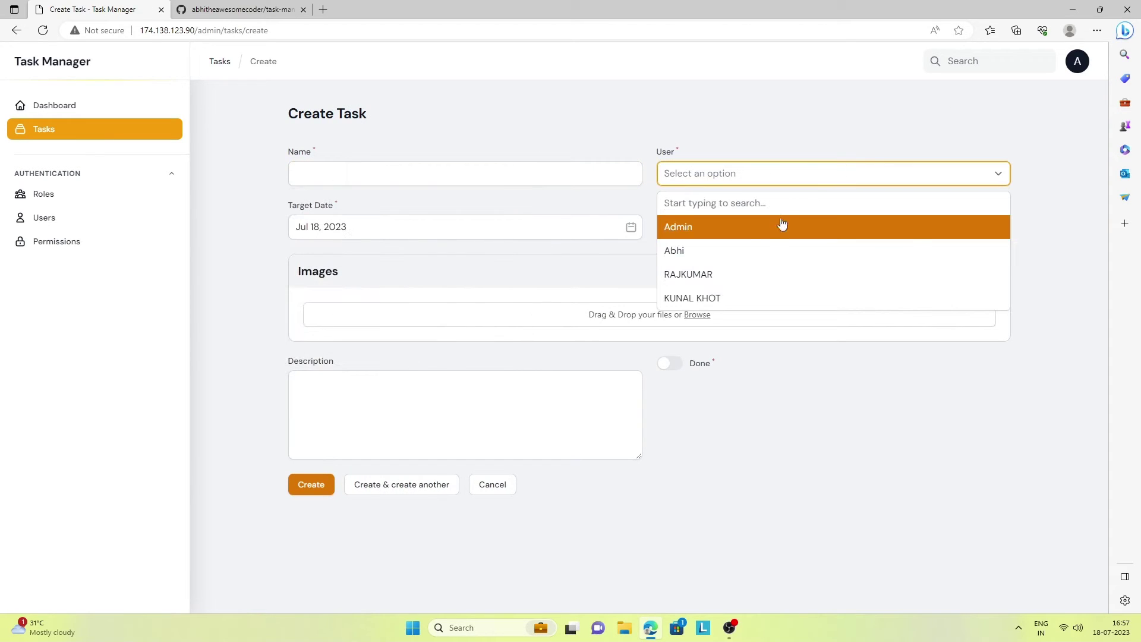
left_click(757, 256)
left_click(385, 173)
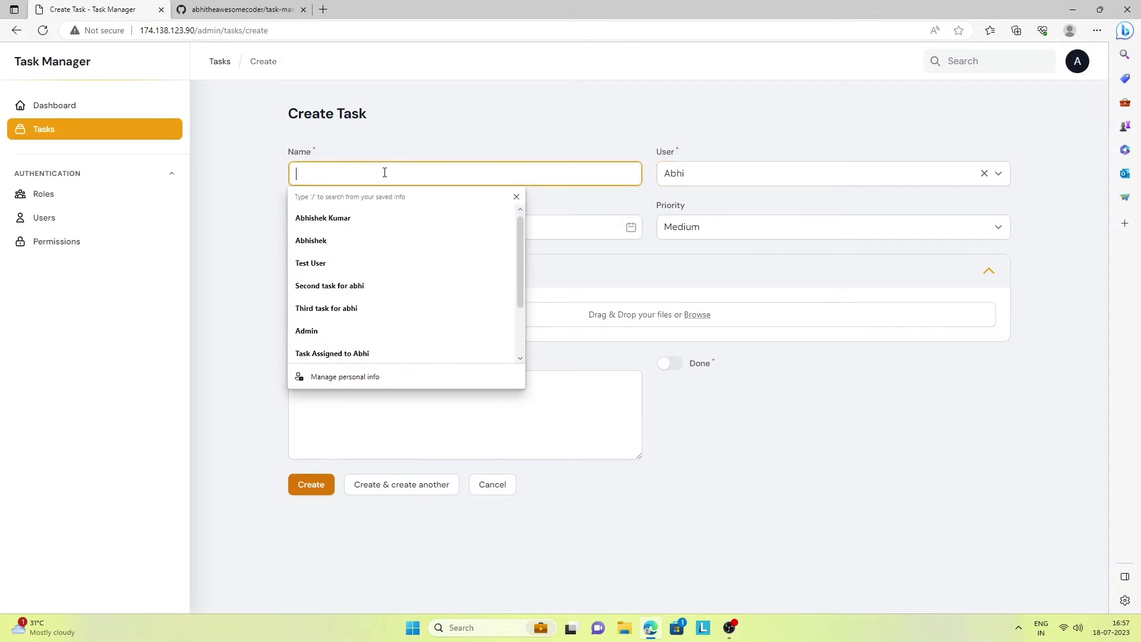
type("Task")
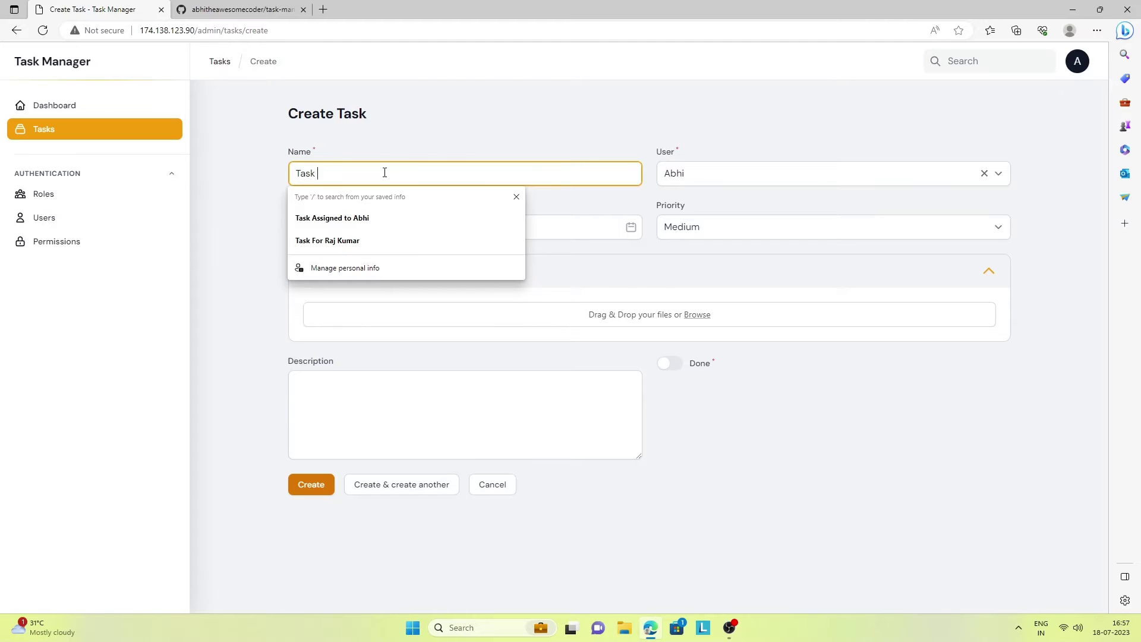
type(" for Abhi")
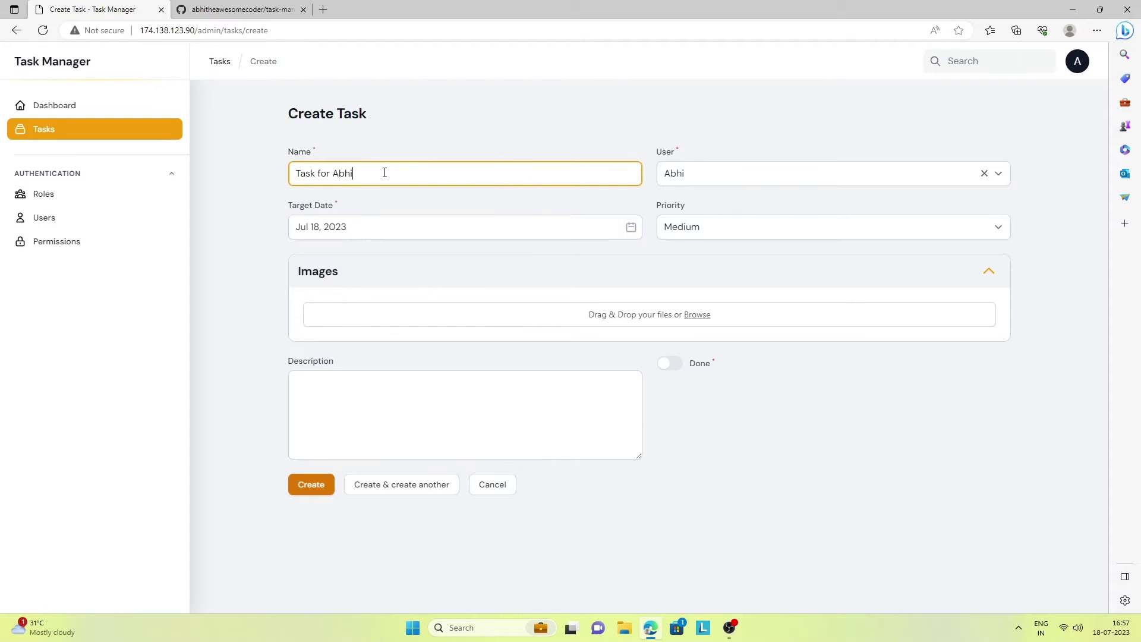
left_click(418, 233)
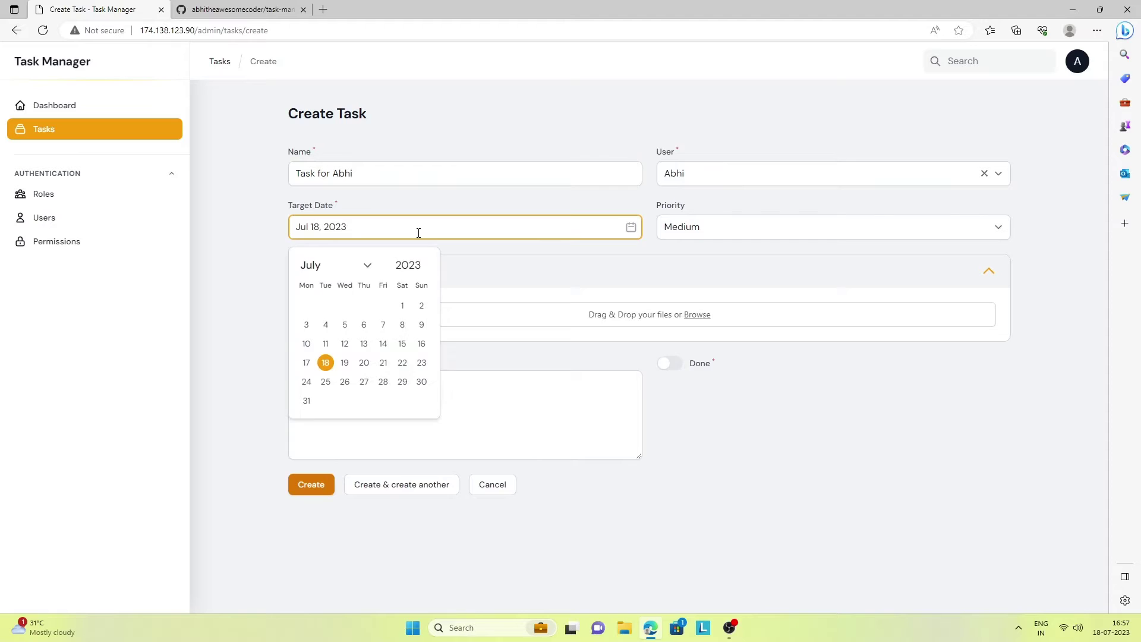
left_click(384, 369)
left_click(248, 288)
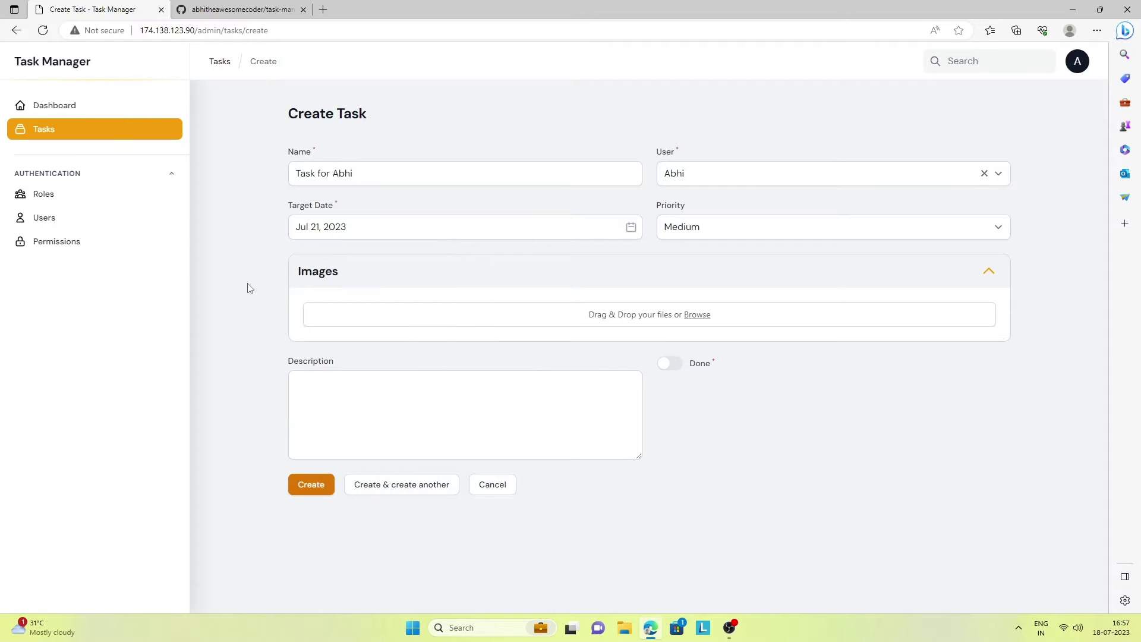
Attach the smart switch picture frame_000 from Pictures to the task's Images
left_click(698, 314)
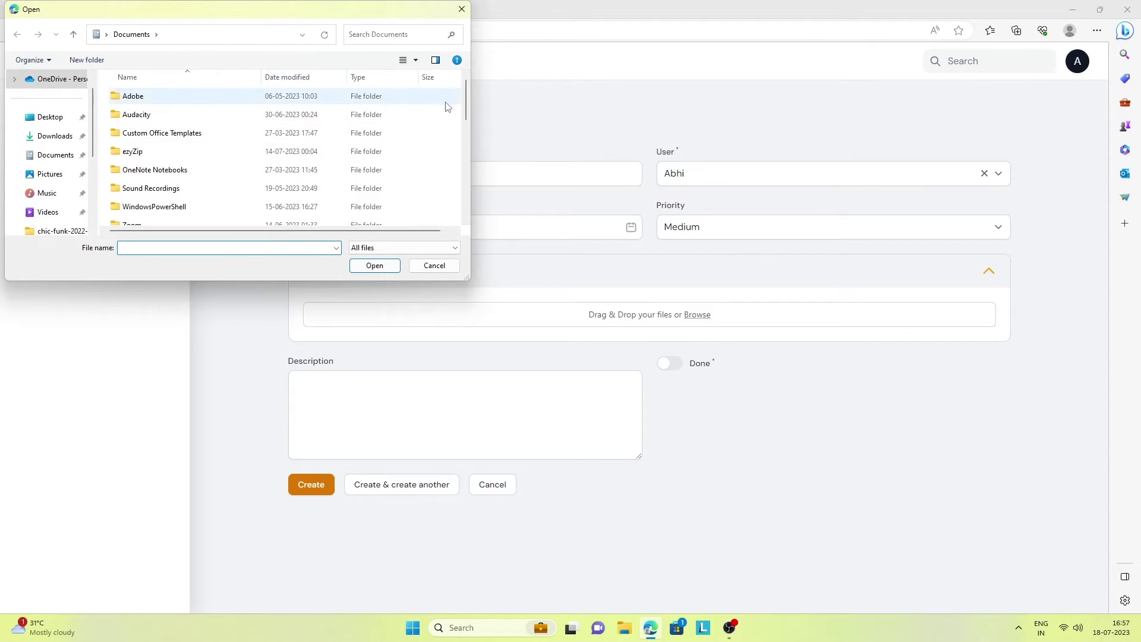
left_click_drag(464, 98, 467, 144)
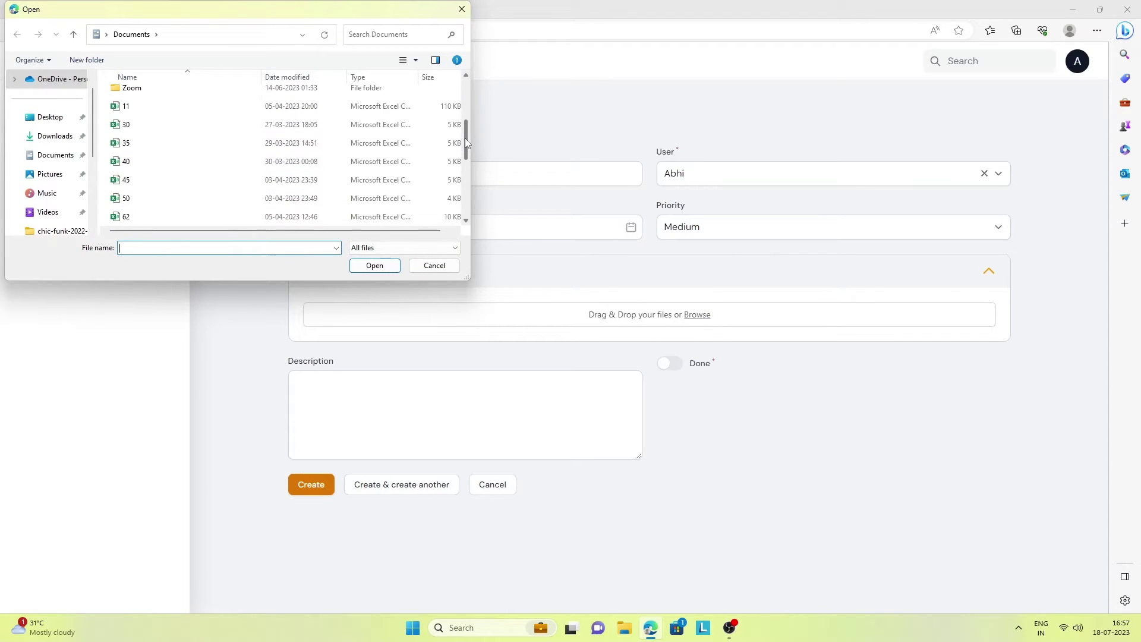
left_click(63, 172)
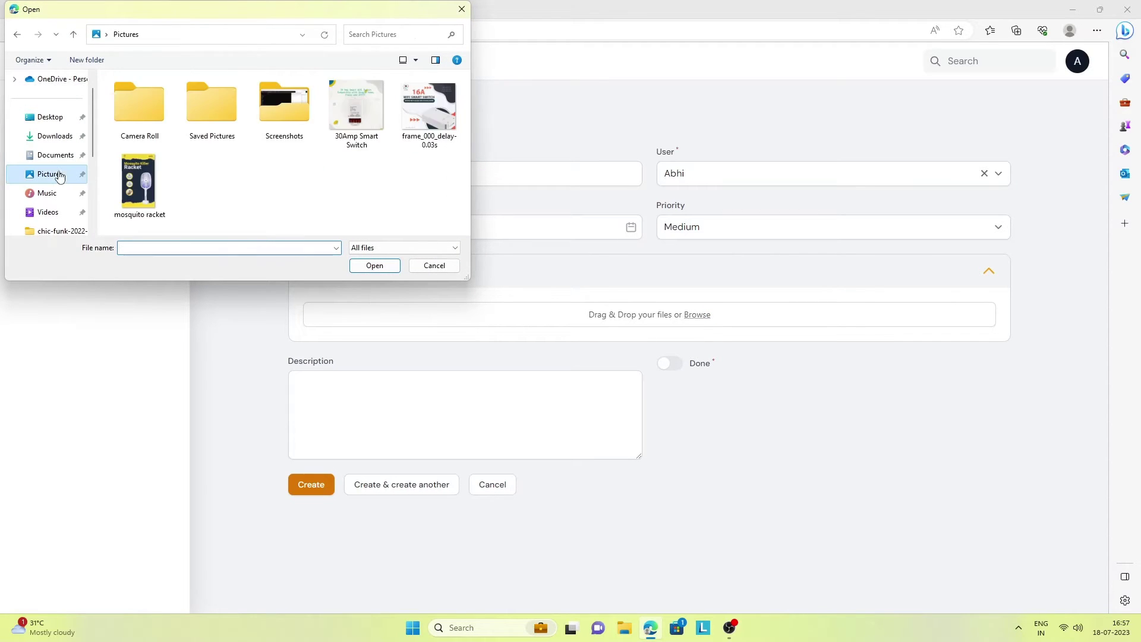
left_click(419, 107)
left_click(373, 266)
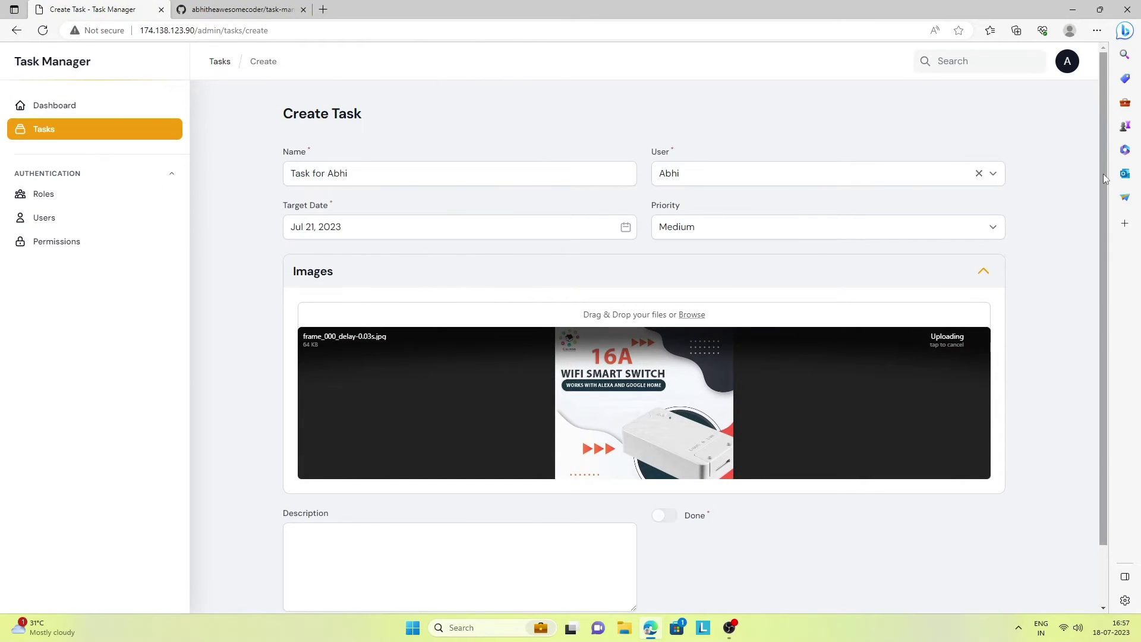
Write a description reading 'Details of' followed by the task name
scroll(1103, 174, "down", 2)
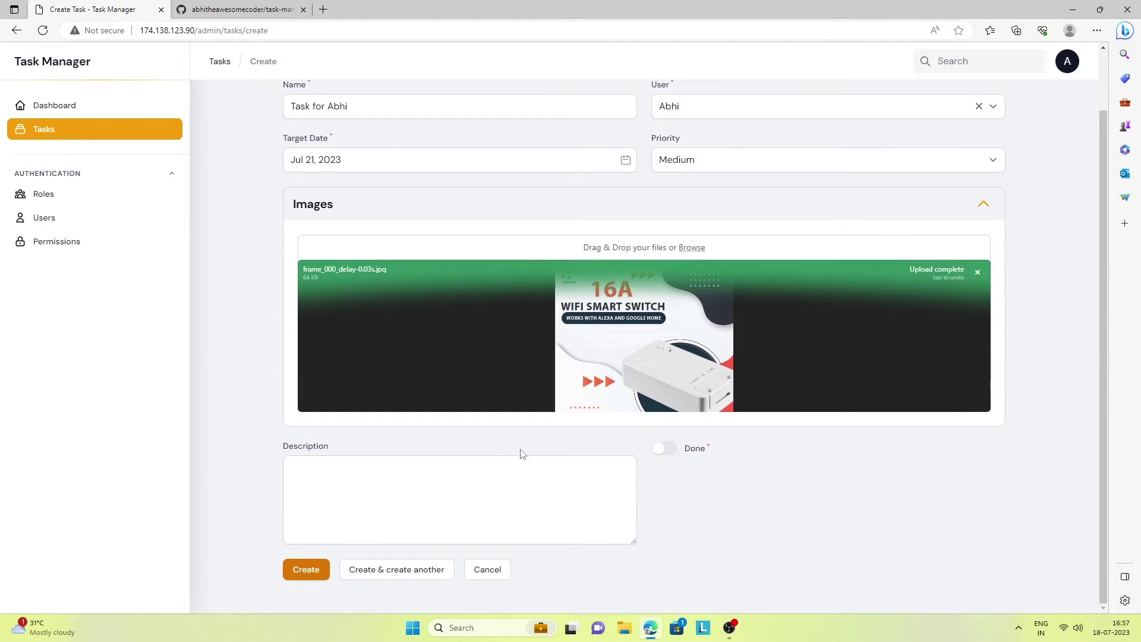
left_click_drag(349, 106, 279, 106)
key("ctrl+c")
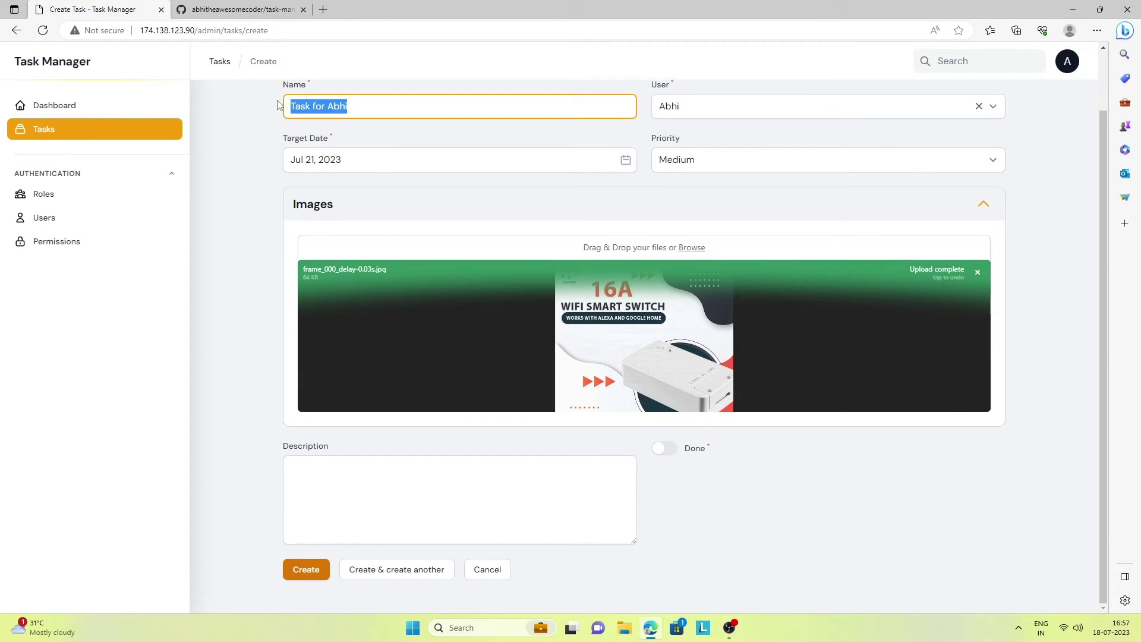
left_click(354, 485)
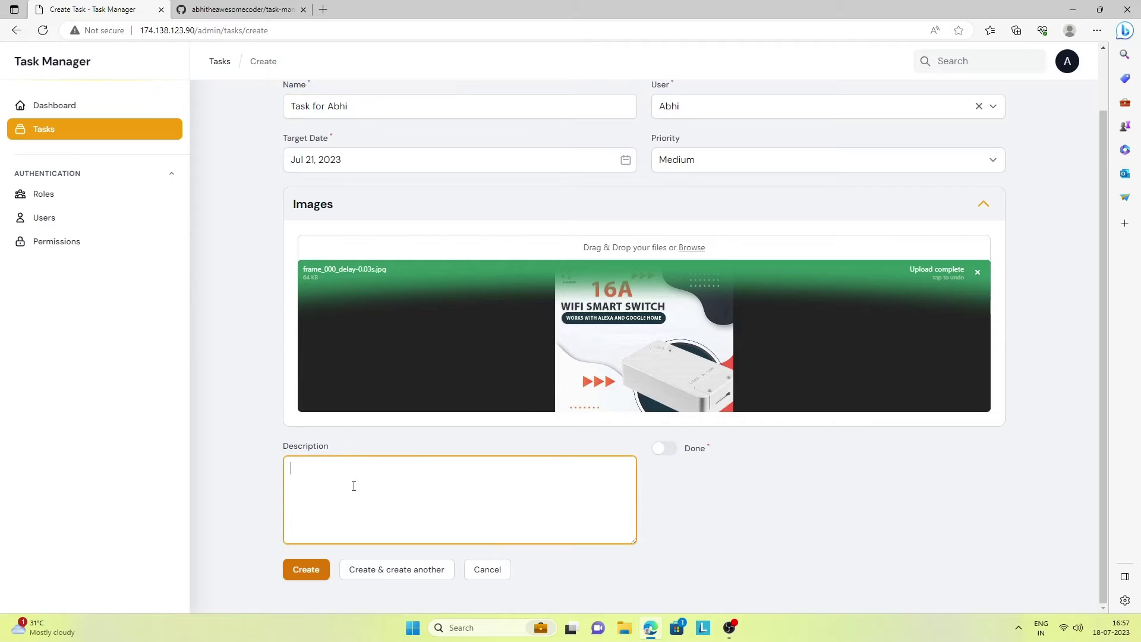
type("Deetails")
key("ctrl+v")
key("ctrl+Left")
key("ctrl+Left")
key("ctrl+Left")
type("of")
Create the task, confirm it in the Tasks list, then view the Users list
left_click(300, 571)
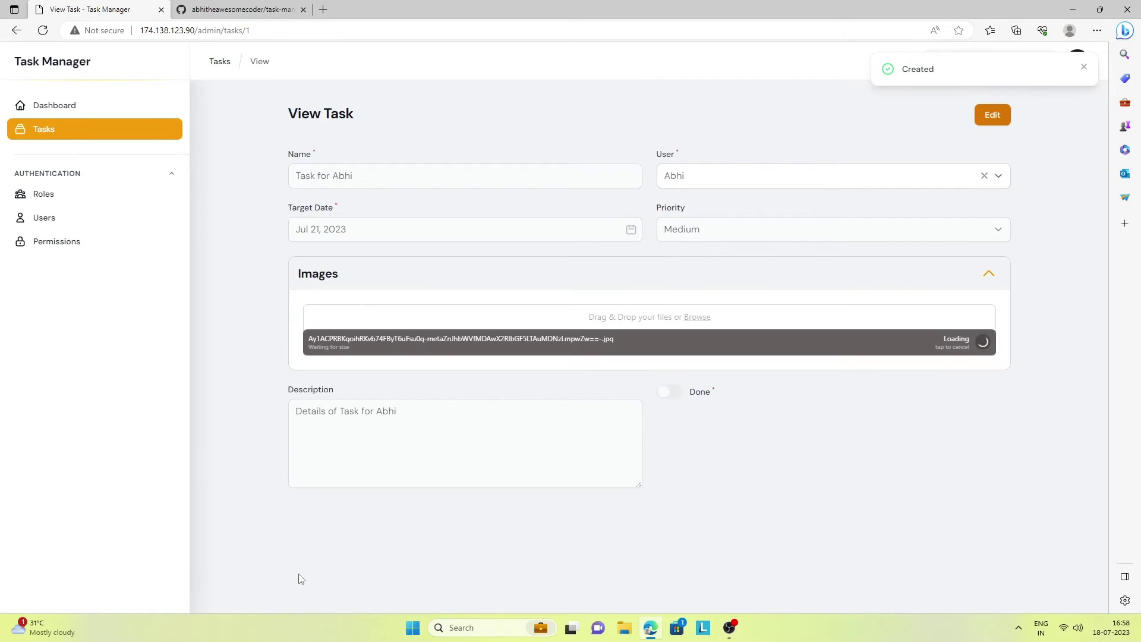
left_click(43, 129)
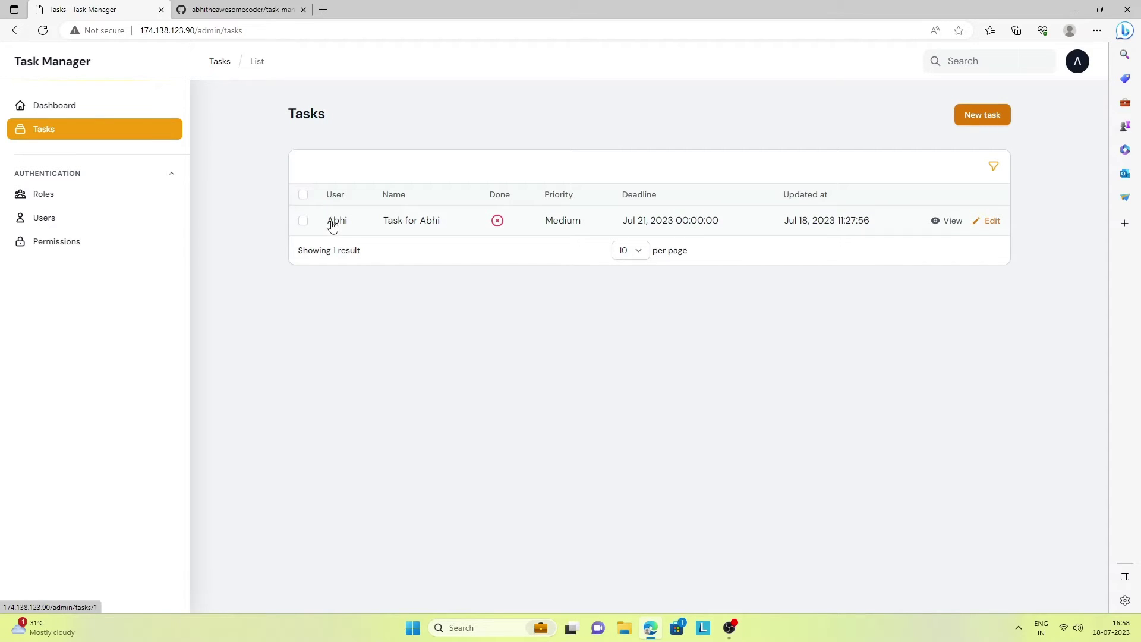
left_click(40, 221)
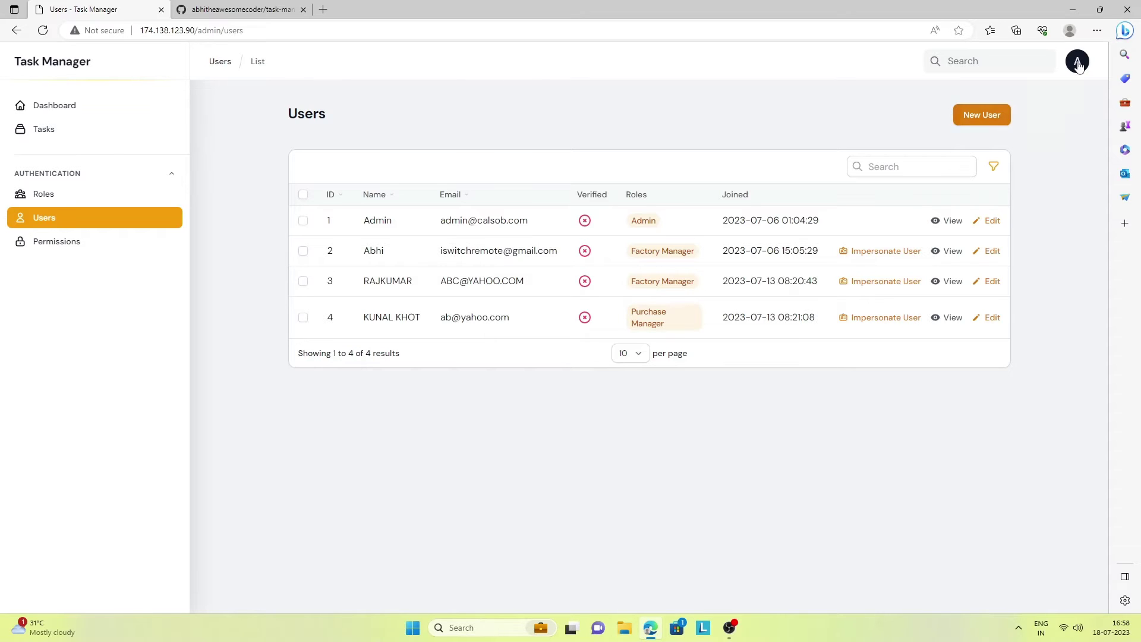
left_click(1078, 66)
Sign out, sign in with the regular user's saved e-mail and password, and open their assigned task
left_click(1012, 117)
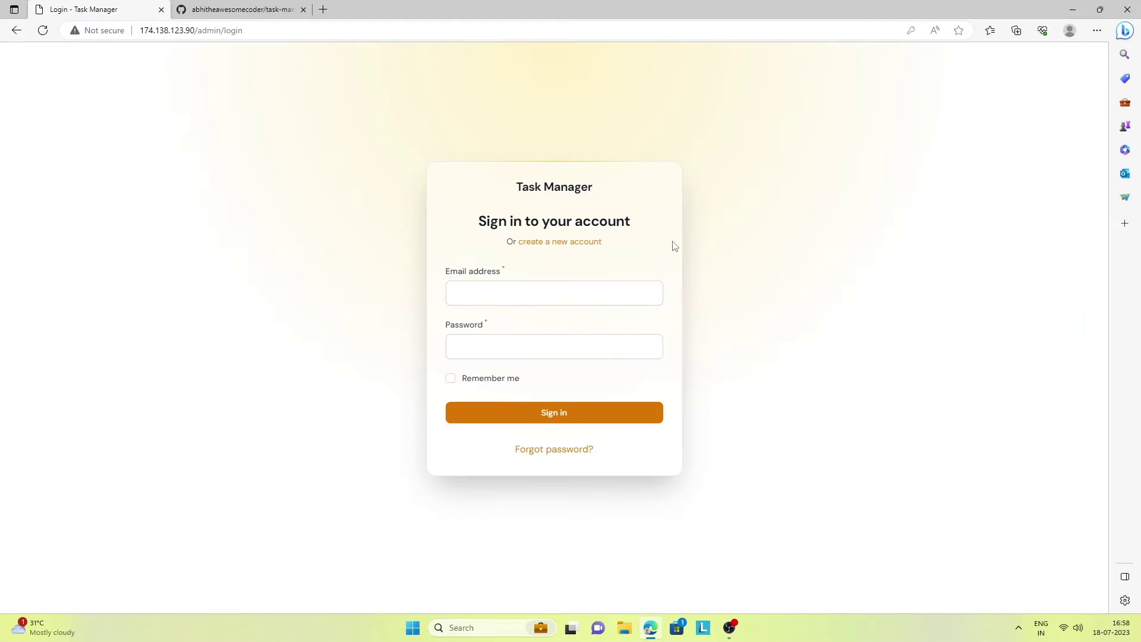
left_click(542, 291)
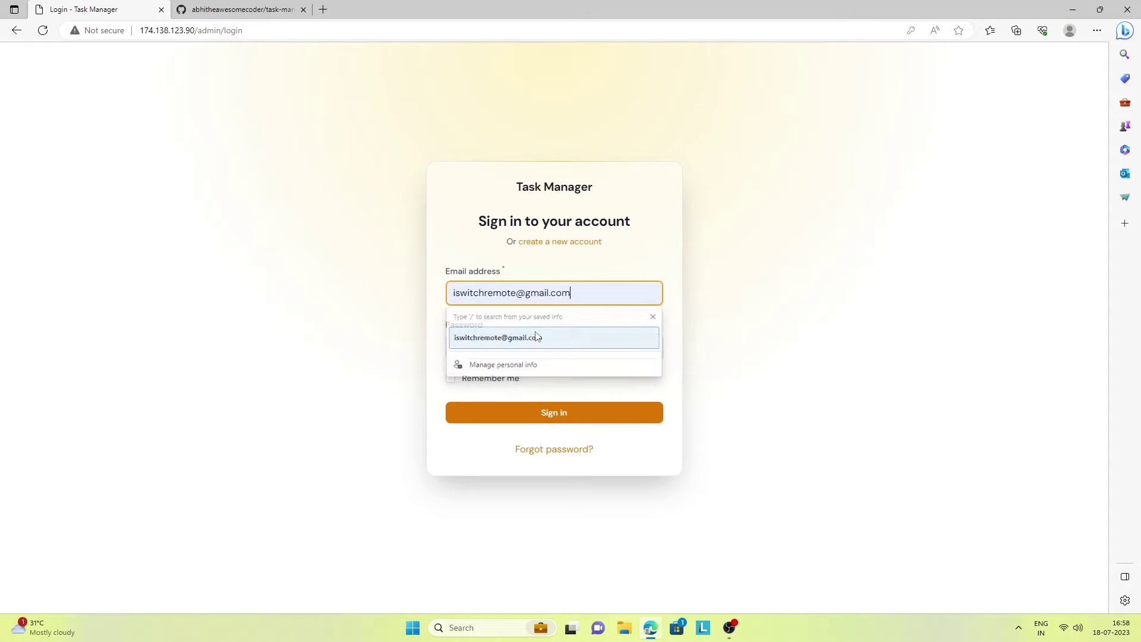
left_click(511, 337)
left_click(516, 345)
type("a••")
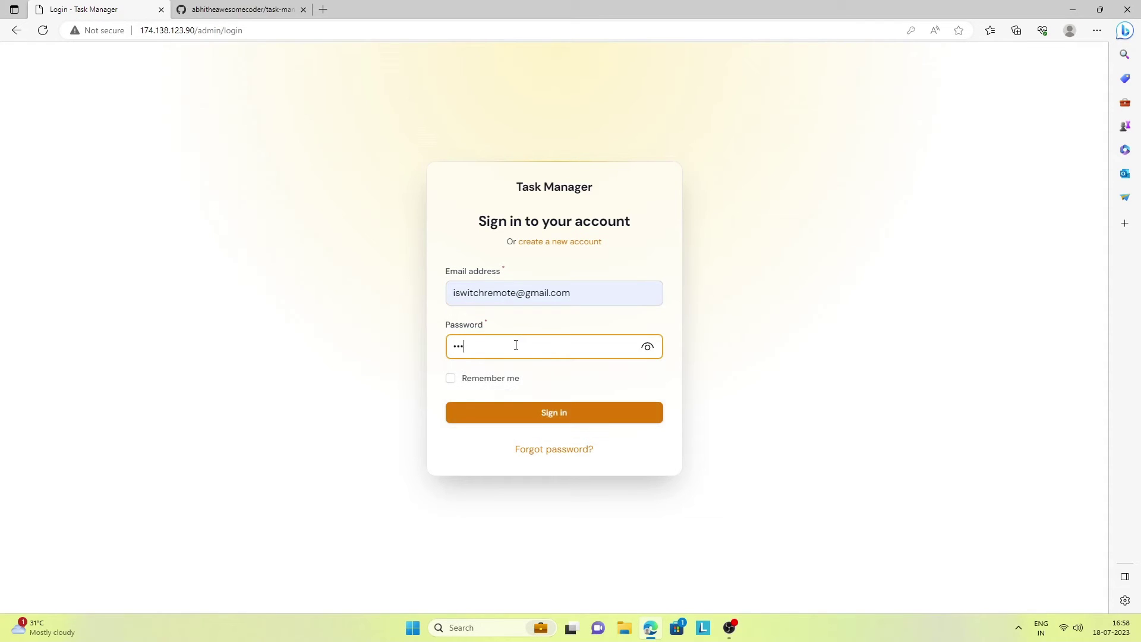
type("•••••")
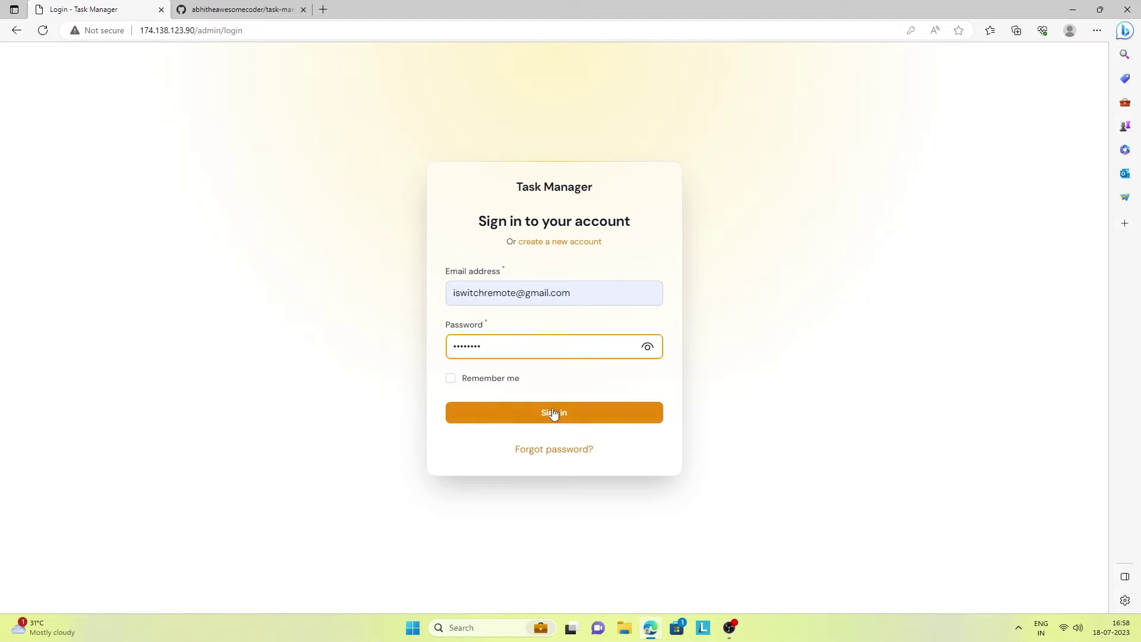
left_click(556, 416)
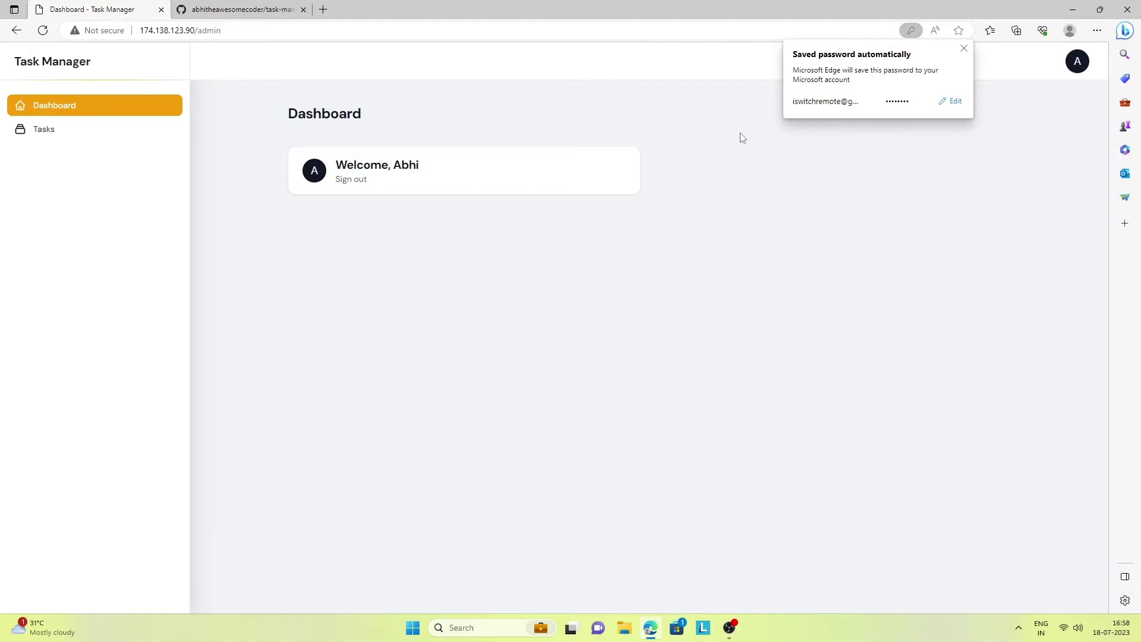
left_click(51, 140)
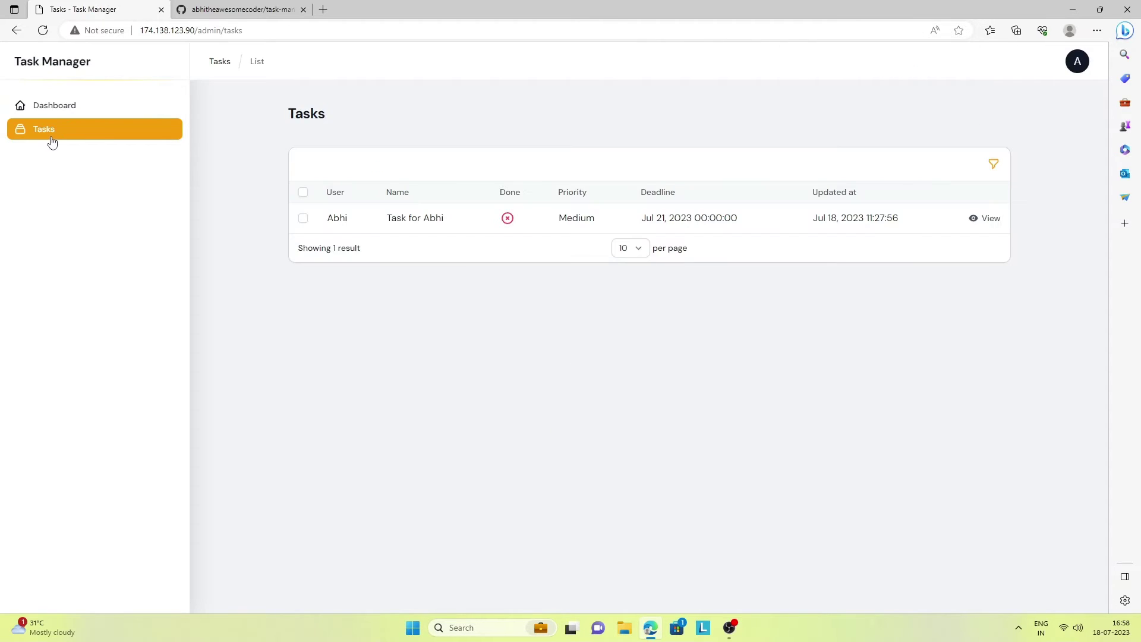
left_click(335, 220)
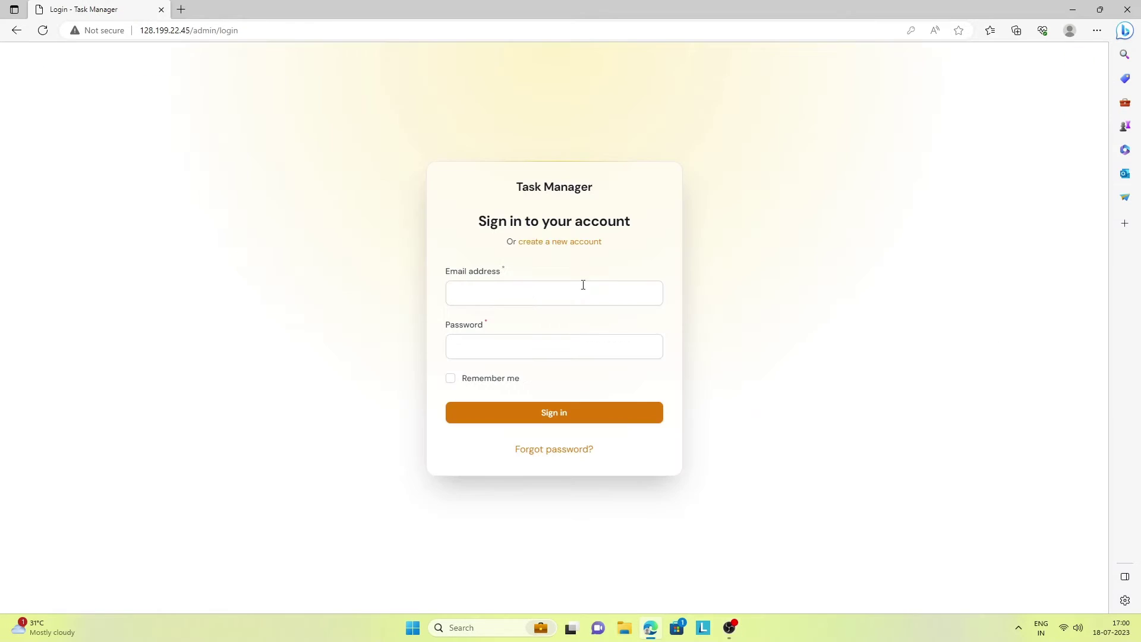
Sign in with the saved login, open the task to check its smart-switch image, and return to Tasks
left_click(527, 294)
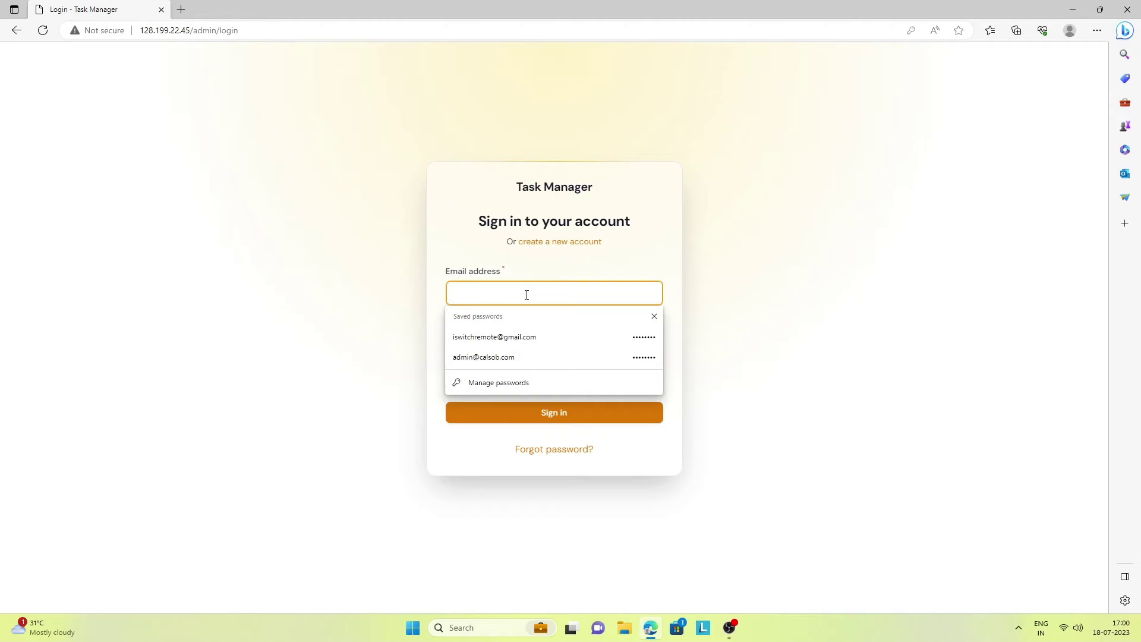
left_click(527, 336)
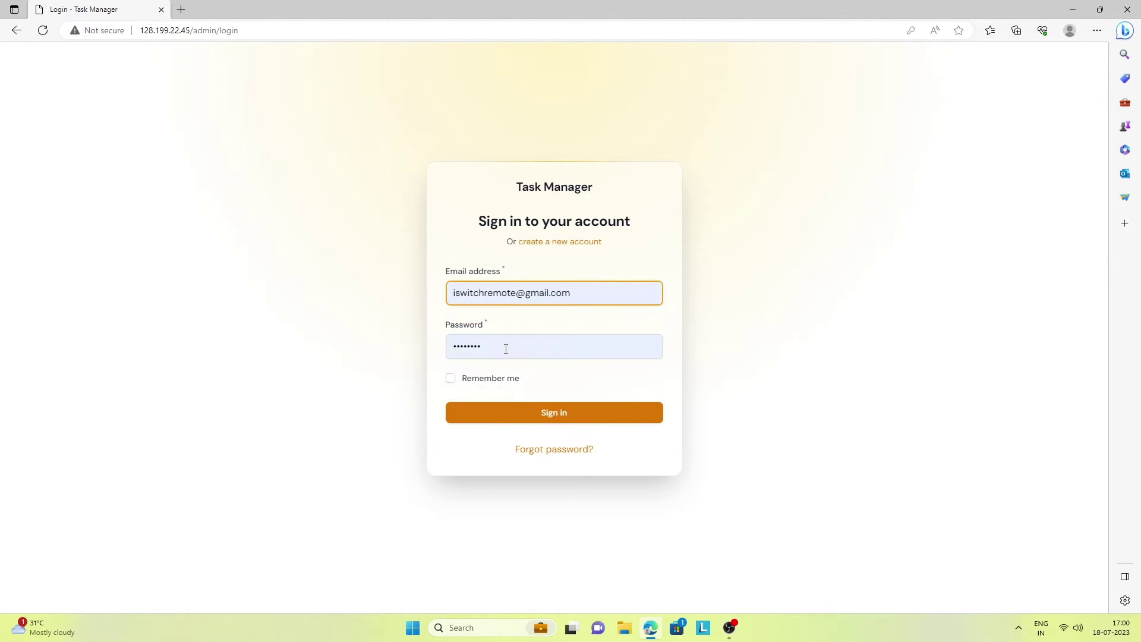
left_click(580, 416)
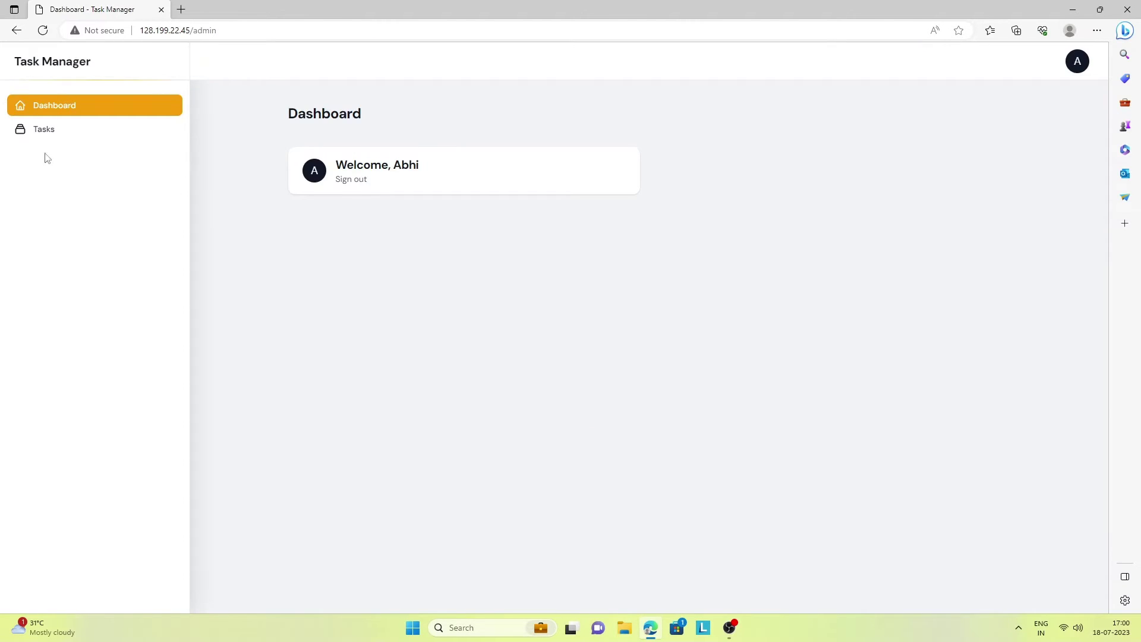
left_click(26, 136)
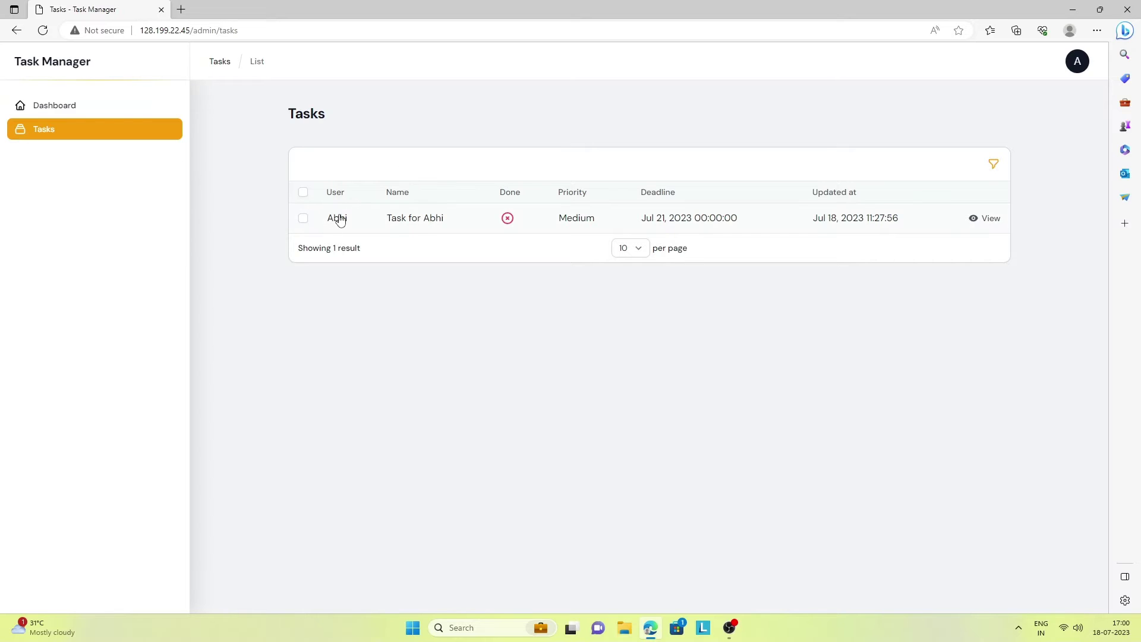
left_click(338, 217)
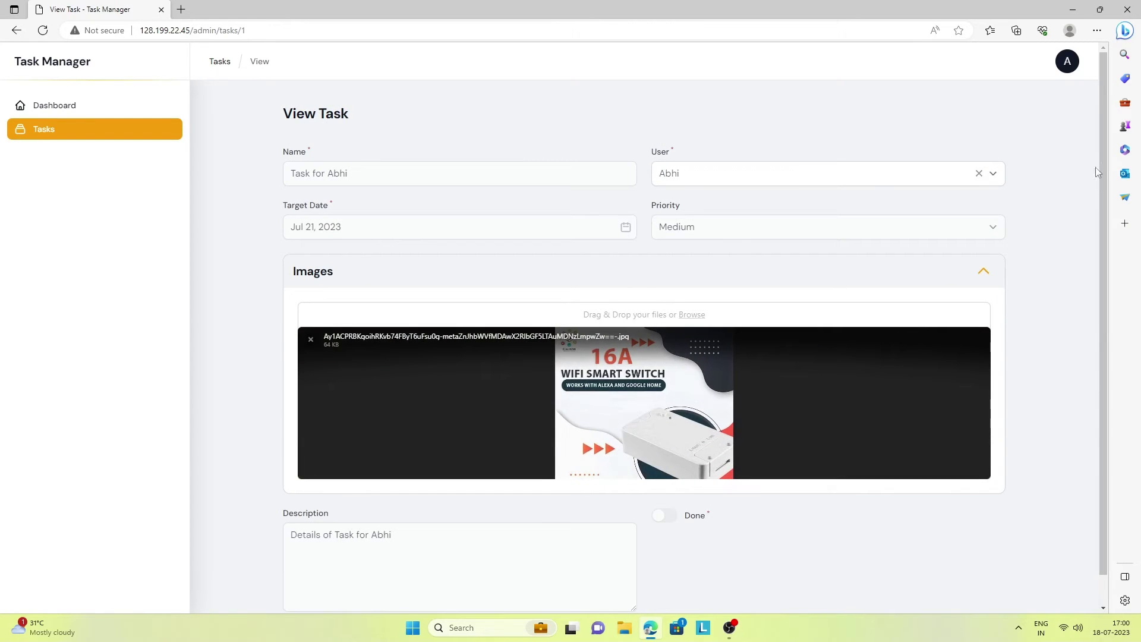
mouse_move(1100, 168)
left_mouse_down()
mouse_move(1103, 193)
mouse_move(1100, 178)
left_mouse_up()
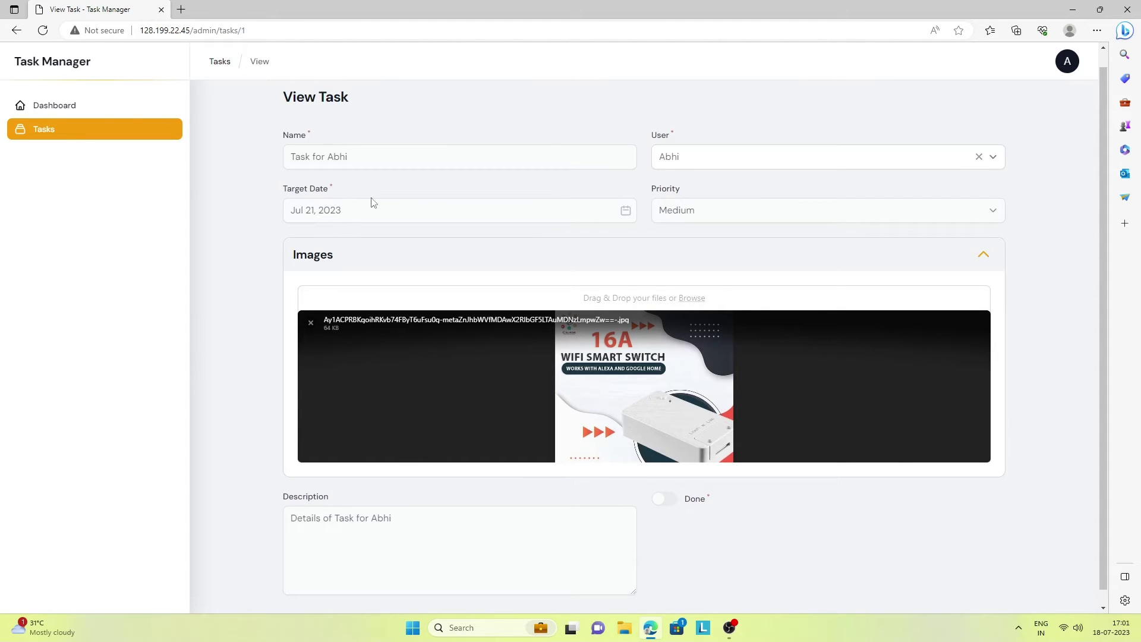
left_click(59, 132)
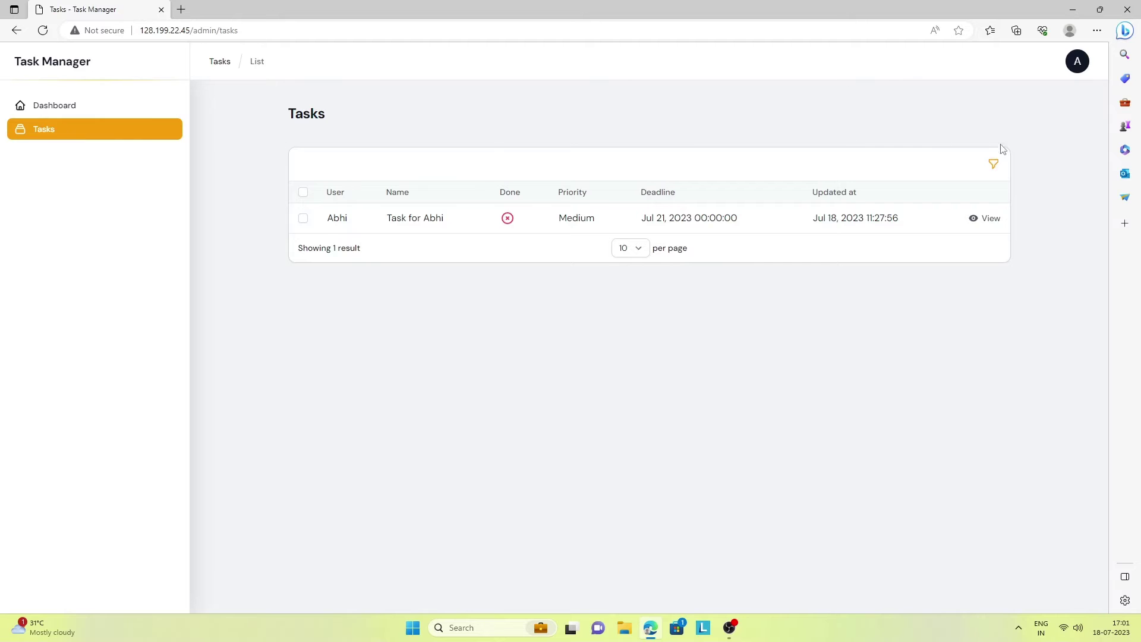
left_click(995, 167)
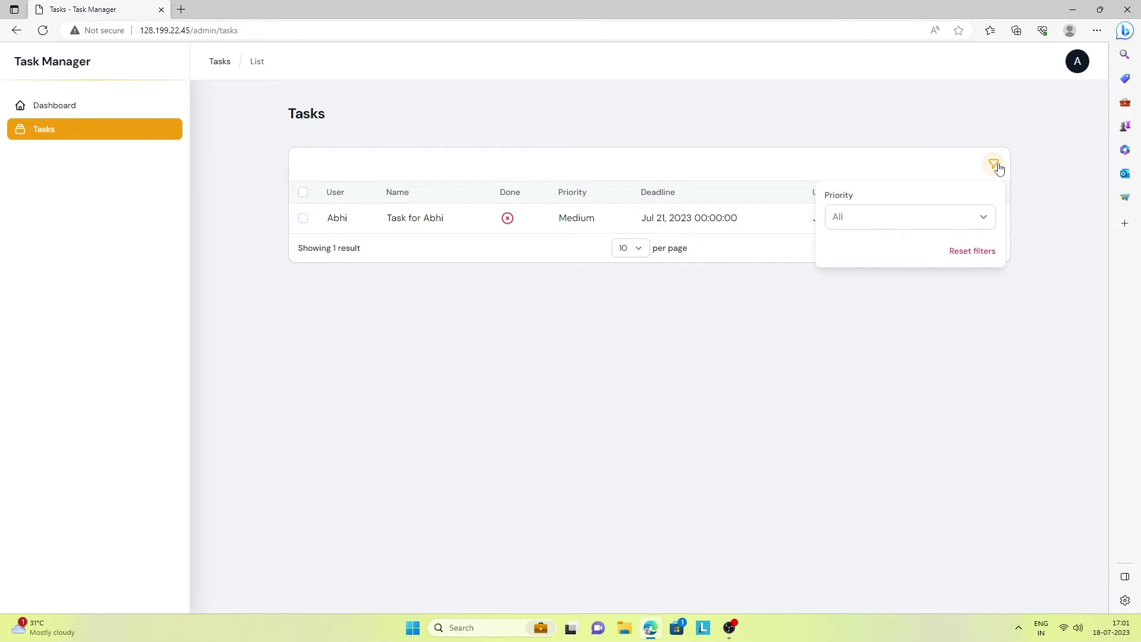
left_click(891, 216)
left_click(855, 272)
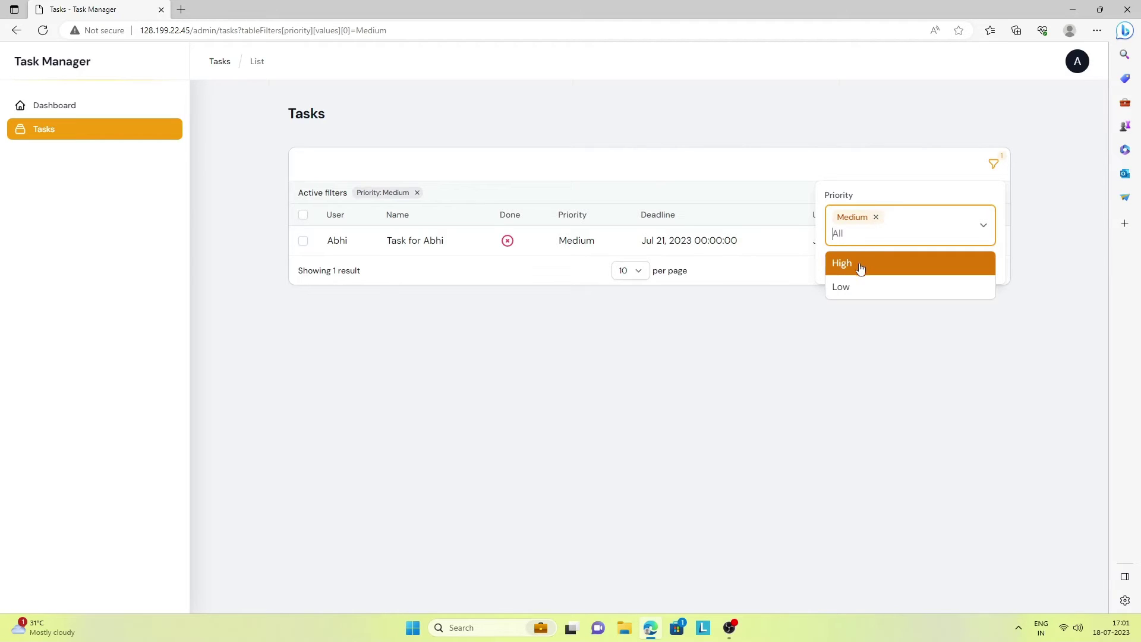
left_click(860, 268)
left_click(876, 217)
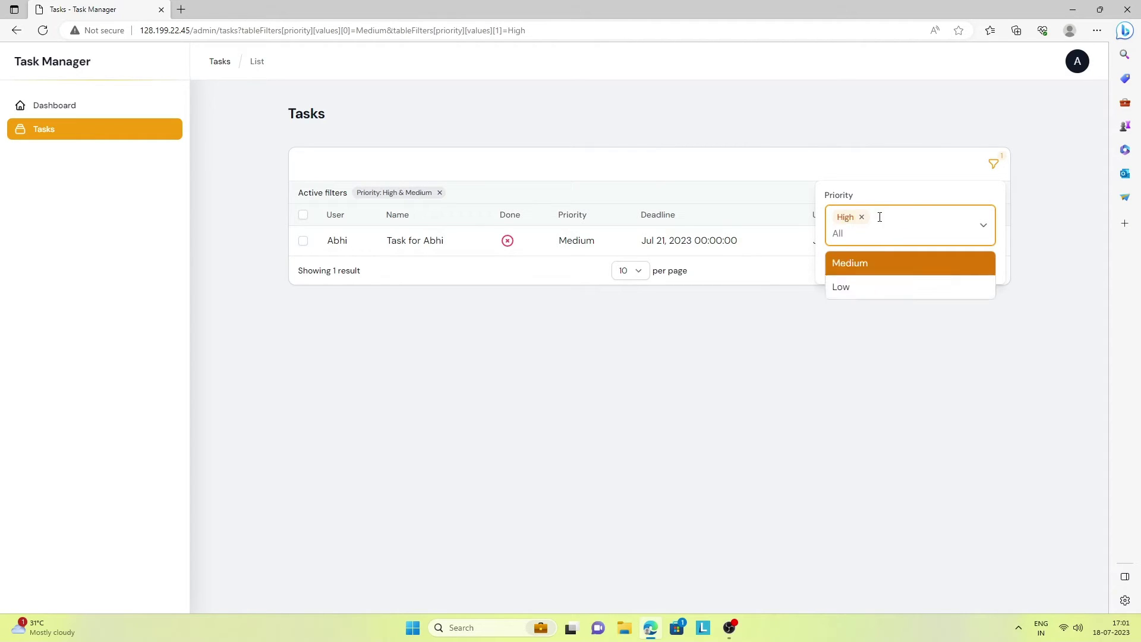
left_click(844, 286)
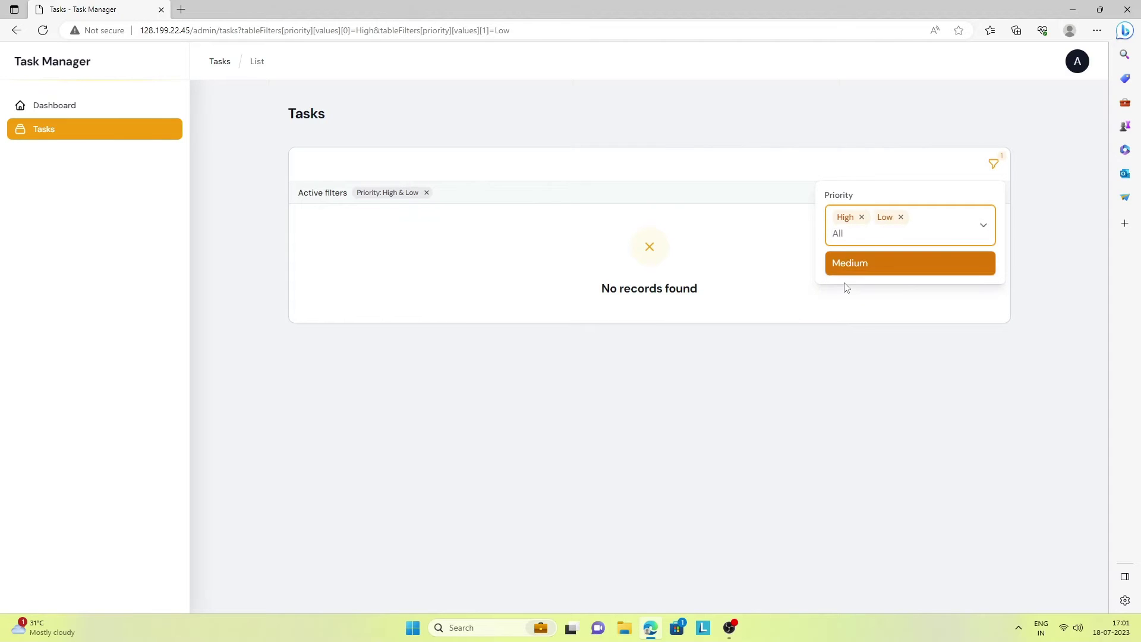
left_click(993, 164)
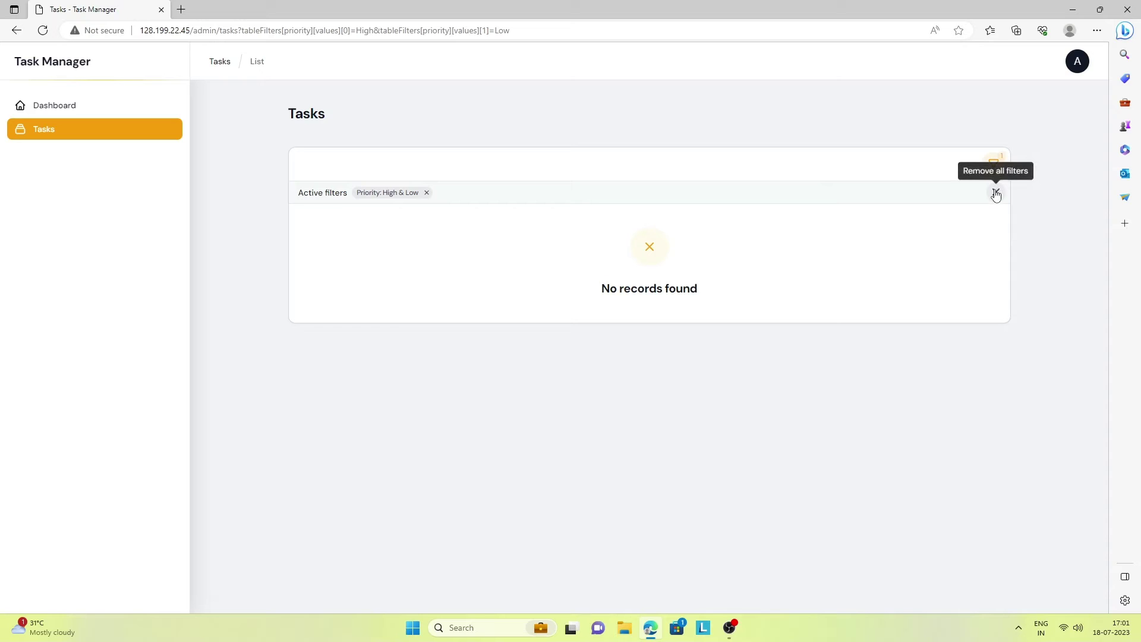
left_click(993, 163)
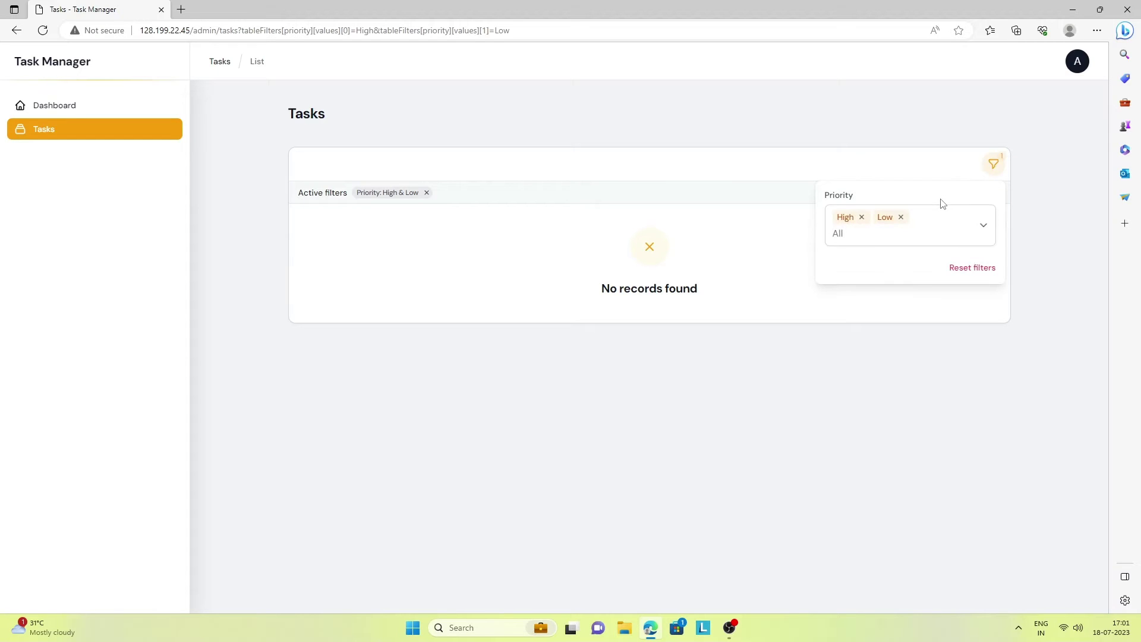
left_click(1045, 155)
left_click(995, 193)
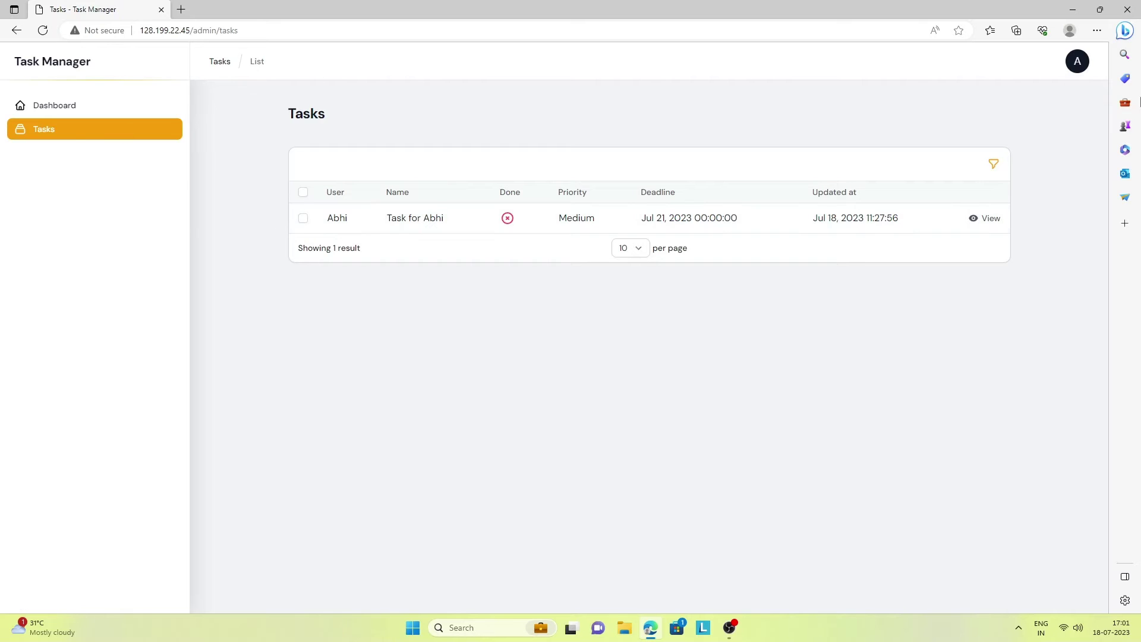
Sign out of the regular user and sign back in with the admin's saved credentials
left_click(1075, 66)
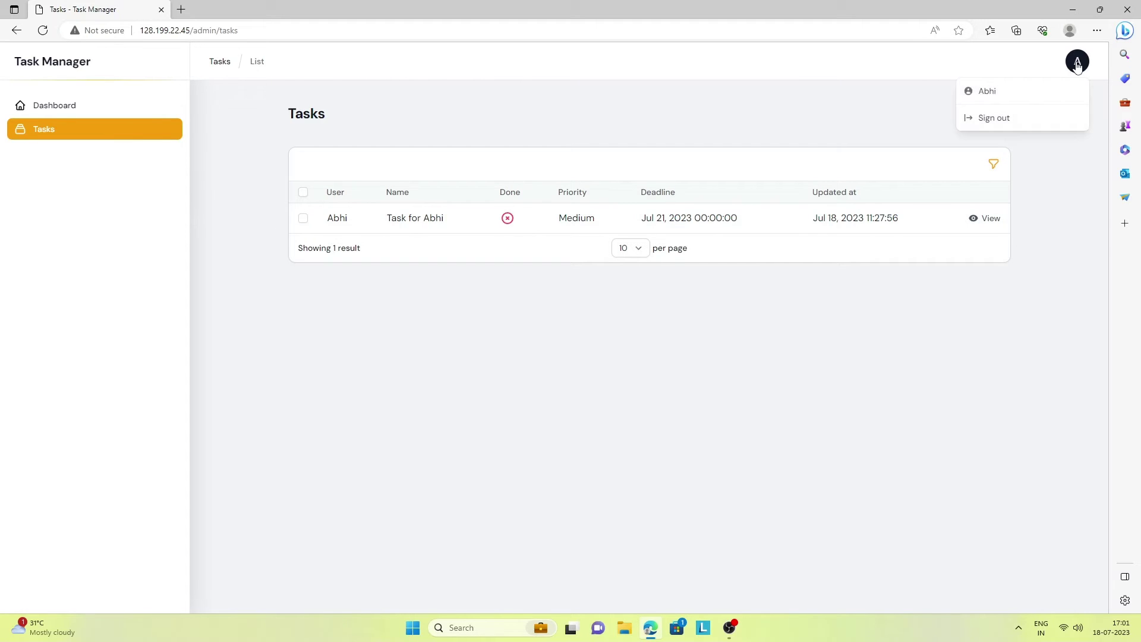
left_click(990, 124)
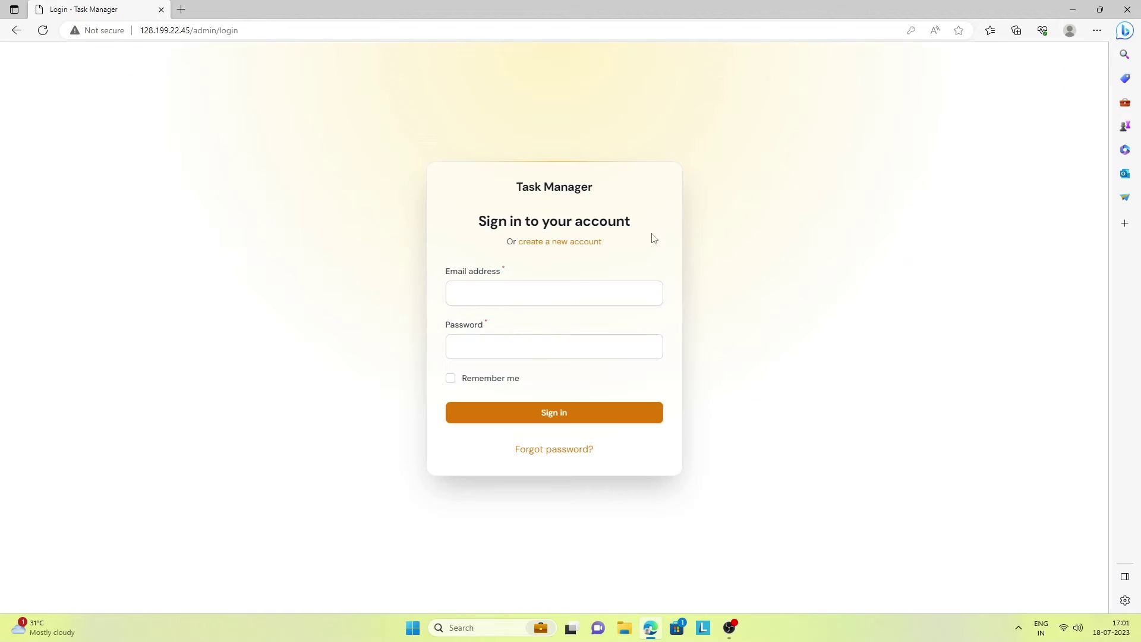
left_click(499, 289)
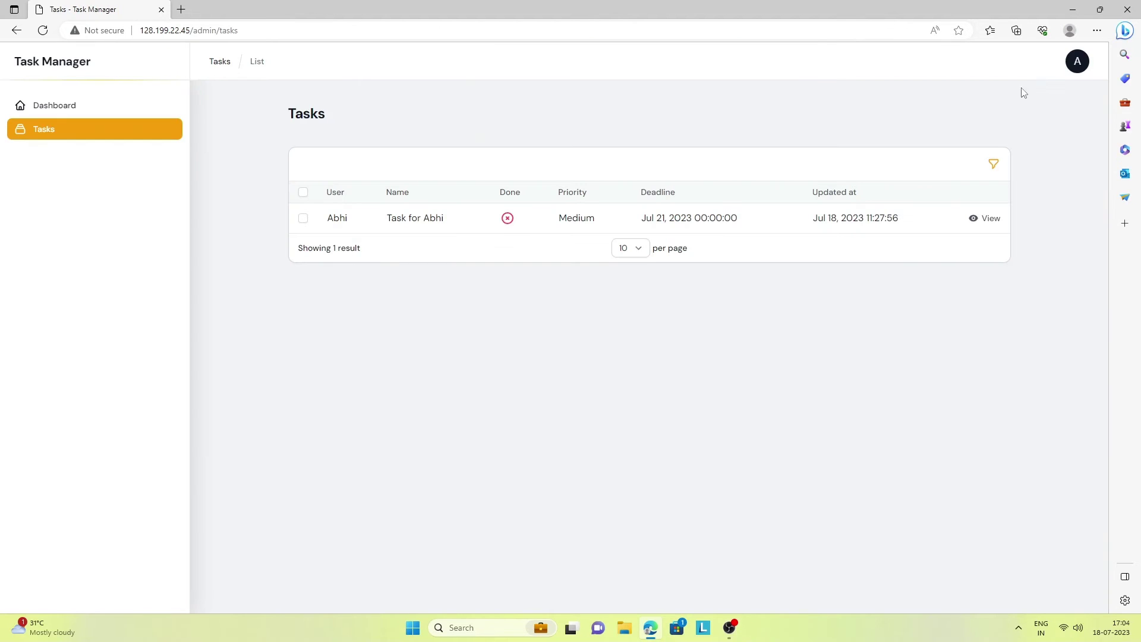
left_click(1076, 62)
left_click(1037, 126)
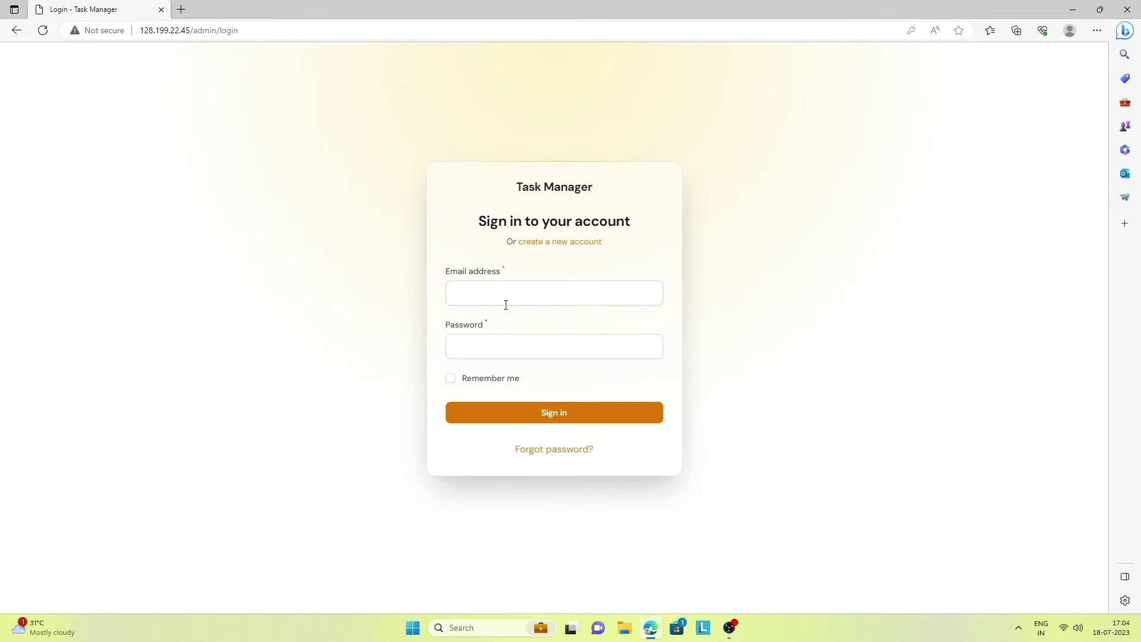
left_click(504, 293)
left_click(506, 333)
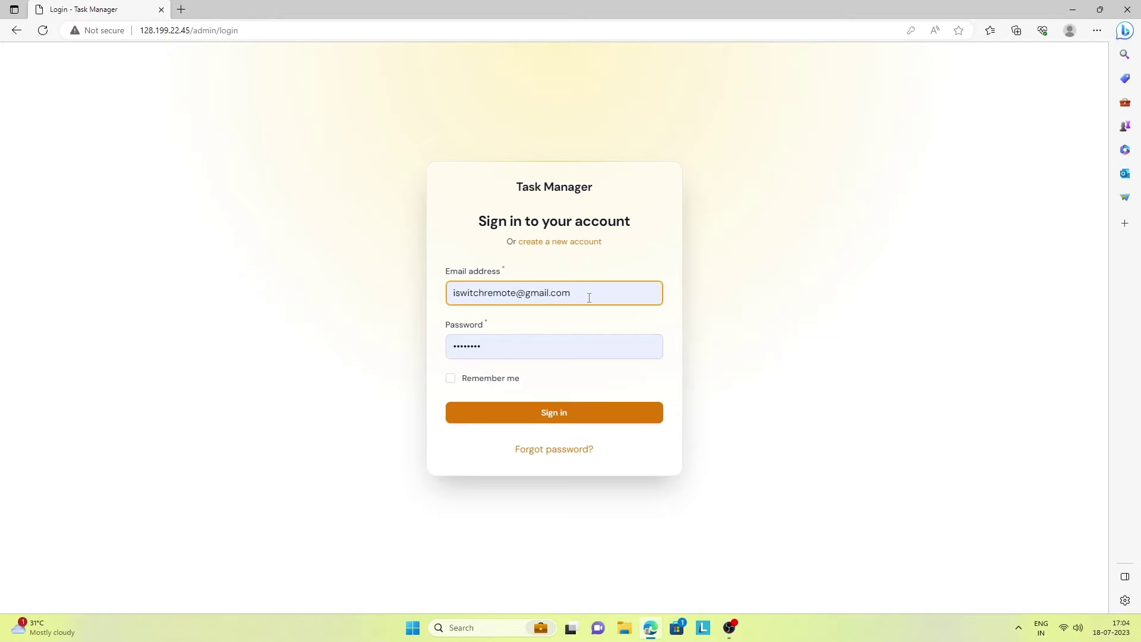
left_click_drag(589, 298, 398, 279)
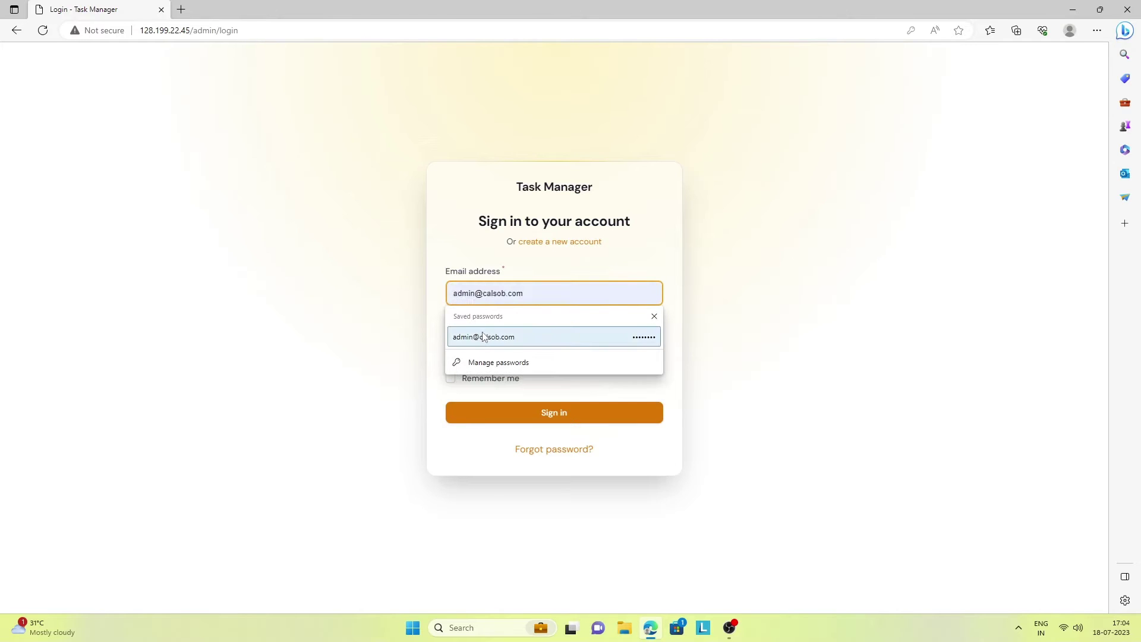
left_click(478, 334)
left_click(555, 413)
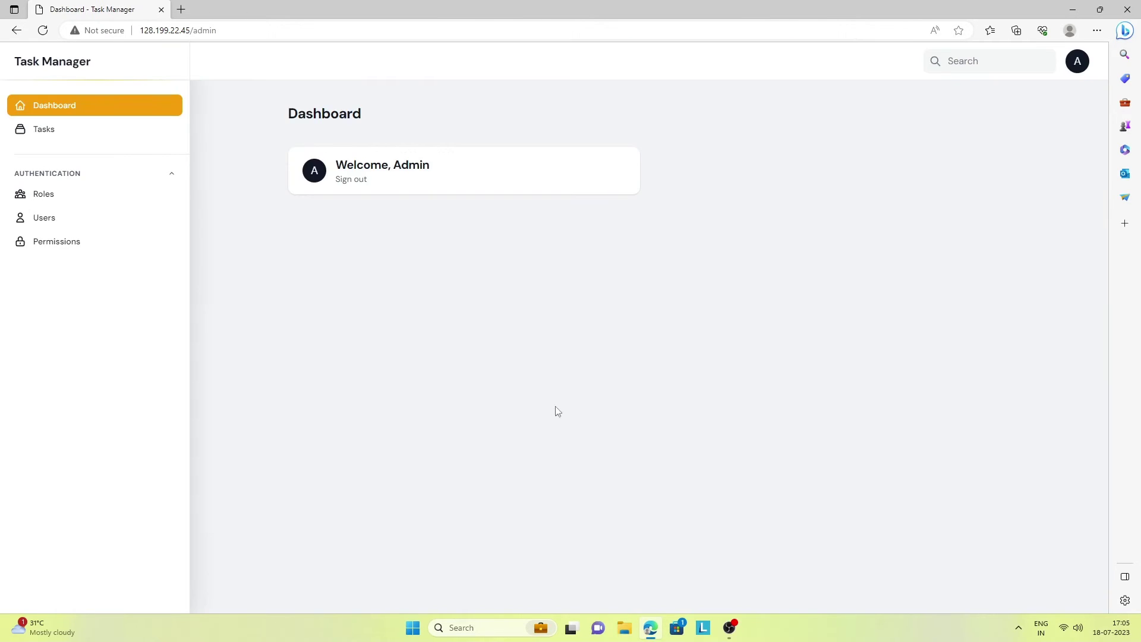
Browse the Roles and Users lists, then go to Tasks and start a new task
left_click(44, 199)
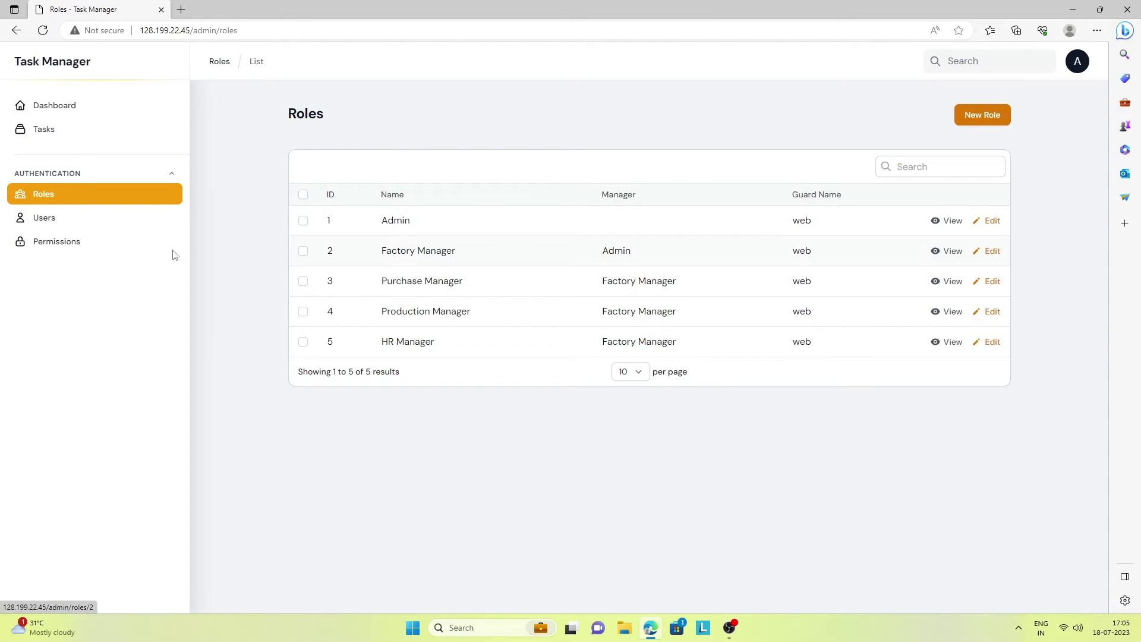
left_click(60, 228)
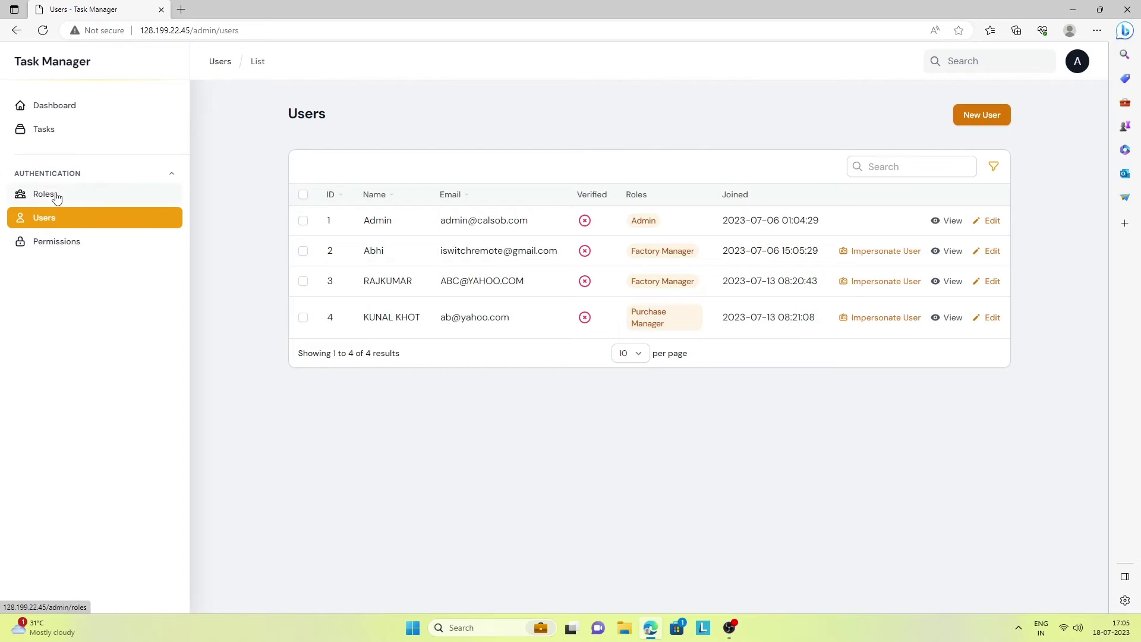
left_click(57, 136)
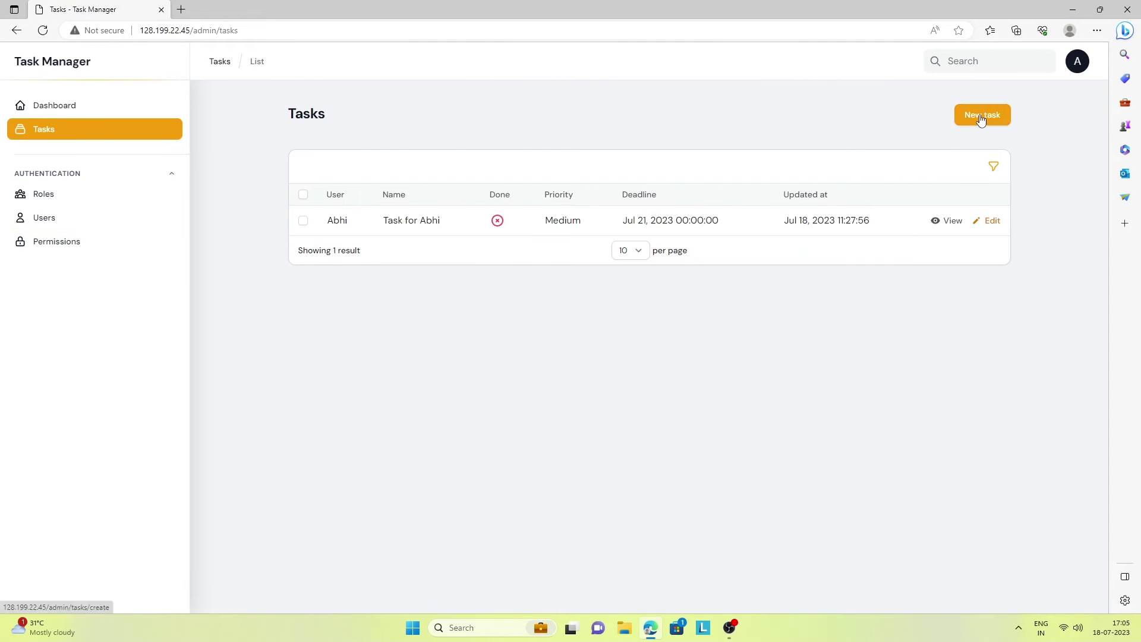
left_click(980, 116)
Name the task for the last listed user, assign it to them, due Jul 23, 2023, High priority
left_click(338, 178)
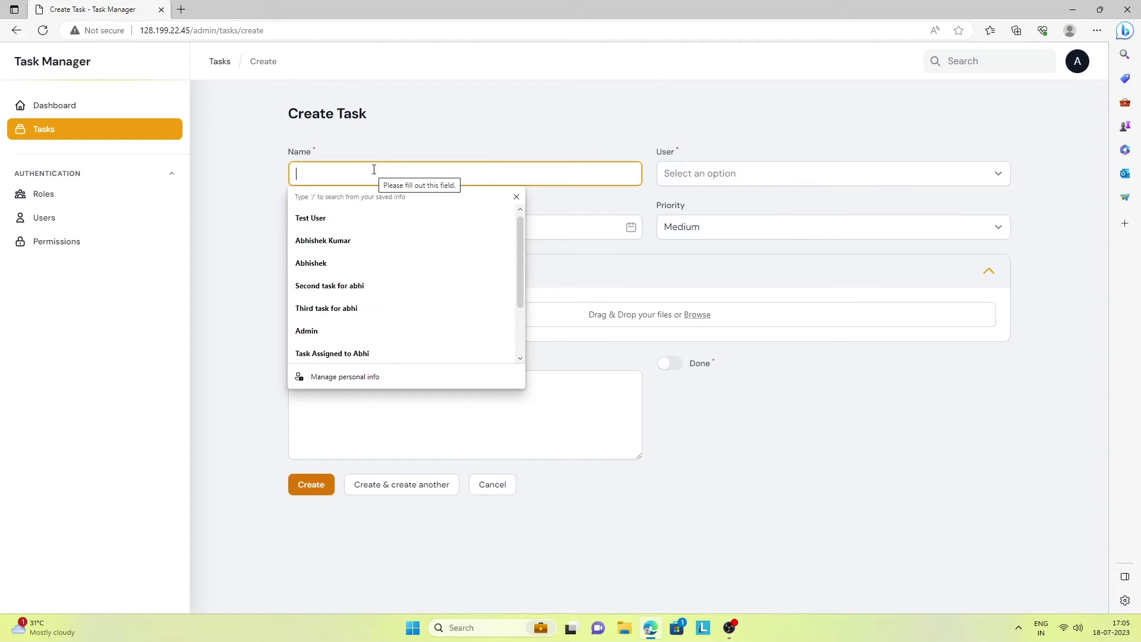
type("T")
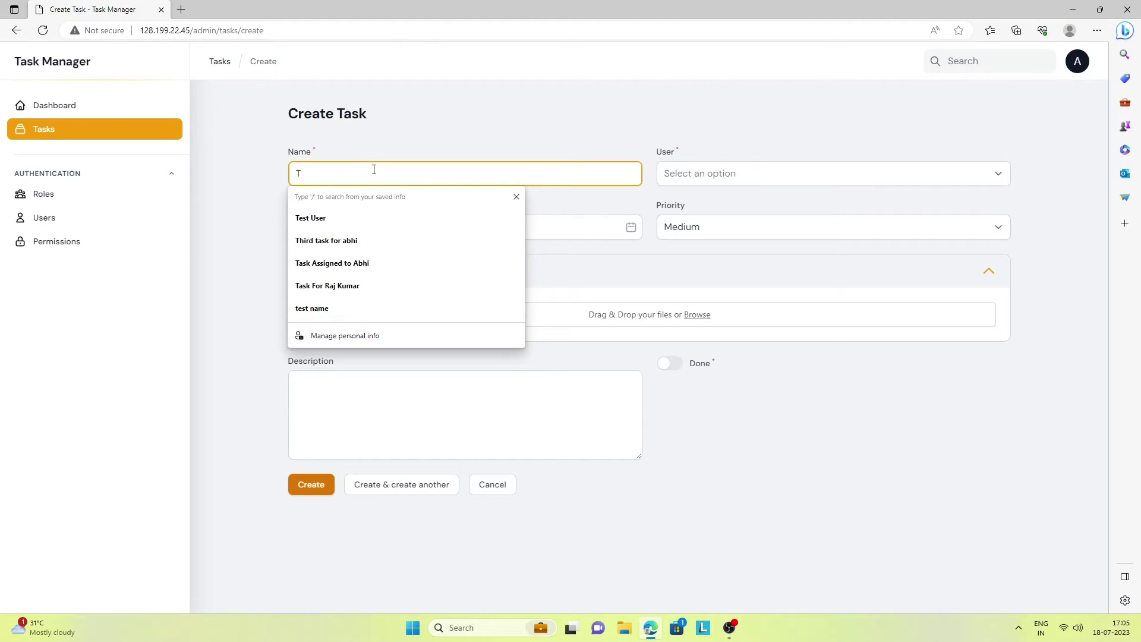
type("ask for ")
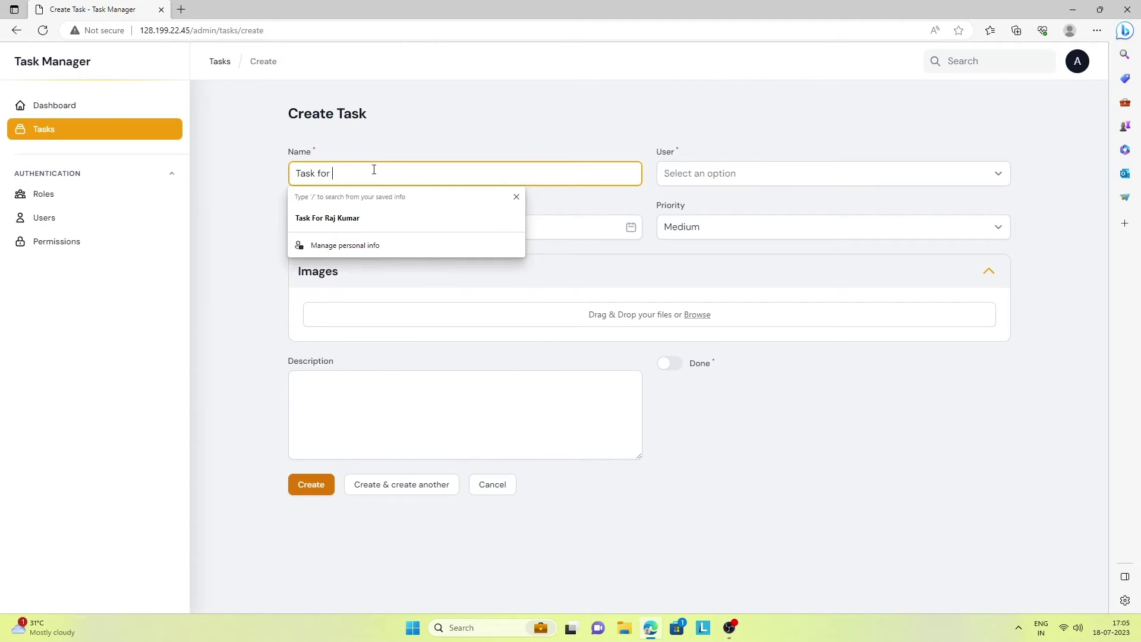
type("Kunal")
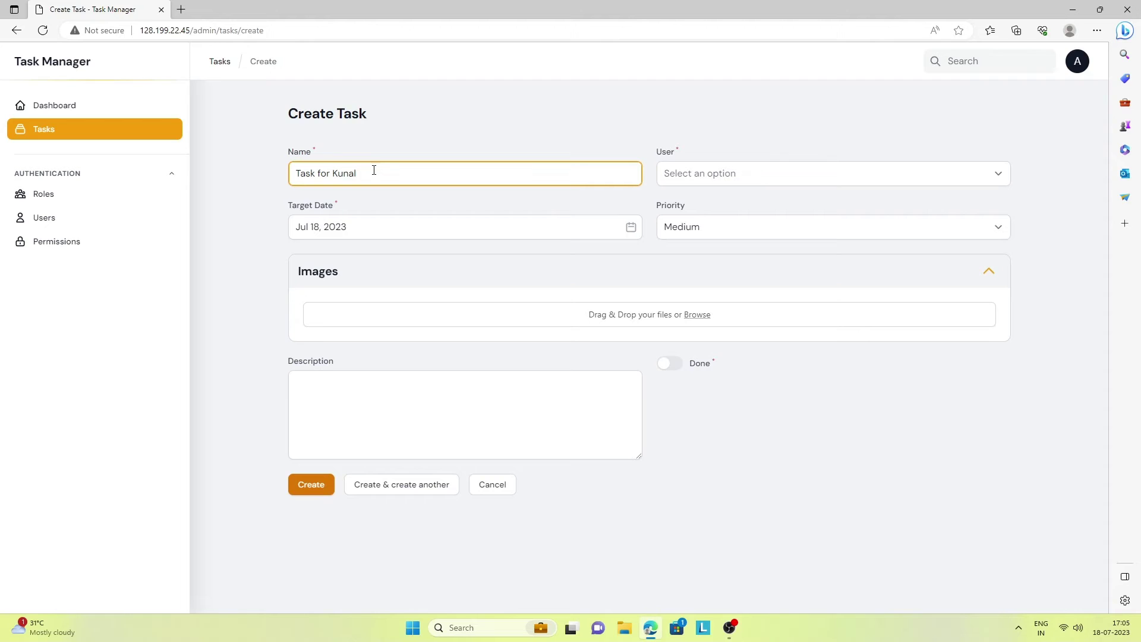
left_click_drag(379, 173, 276, 181)
key("ctrl+c")
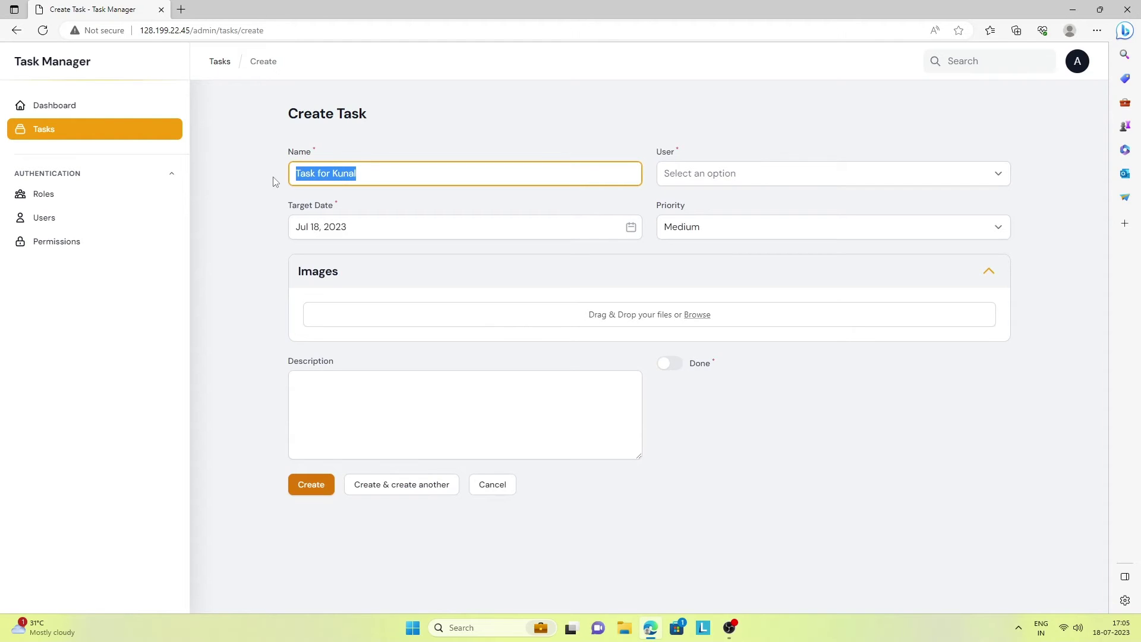
left_click(723, 173)
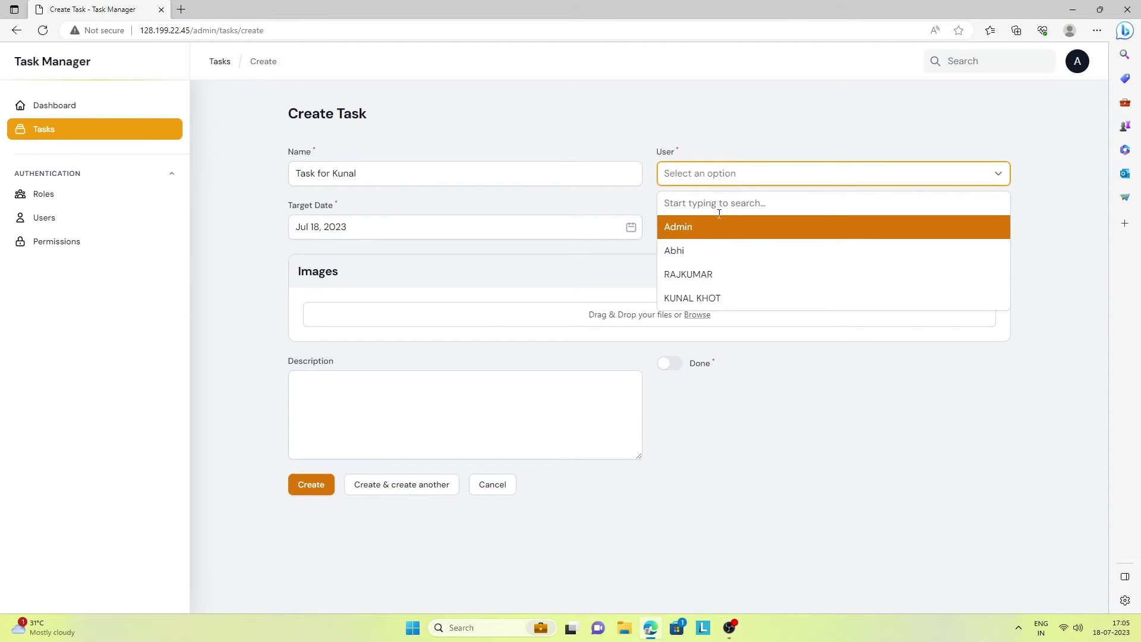
left_click(711, 298)
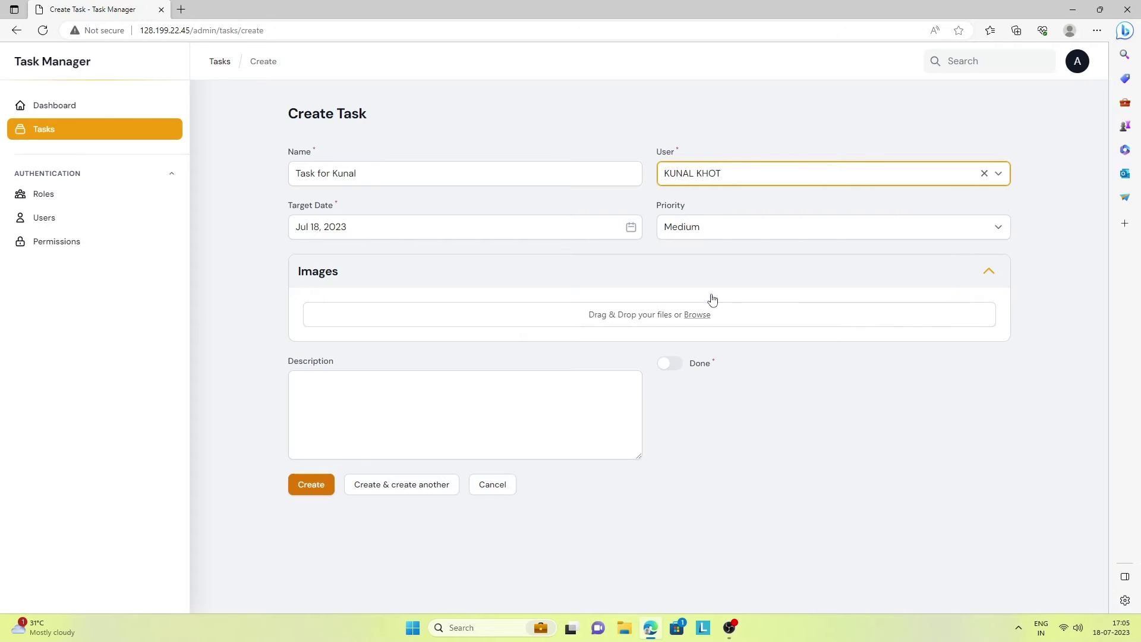
left_click(425, 224)
left_click(421, 363)
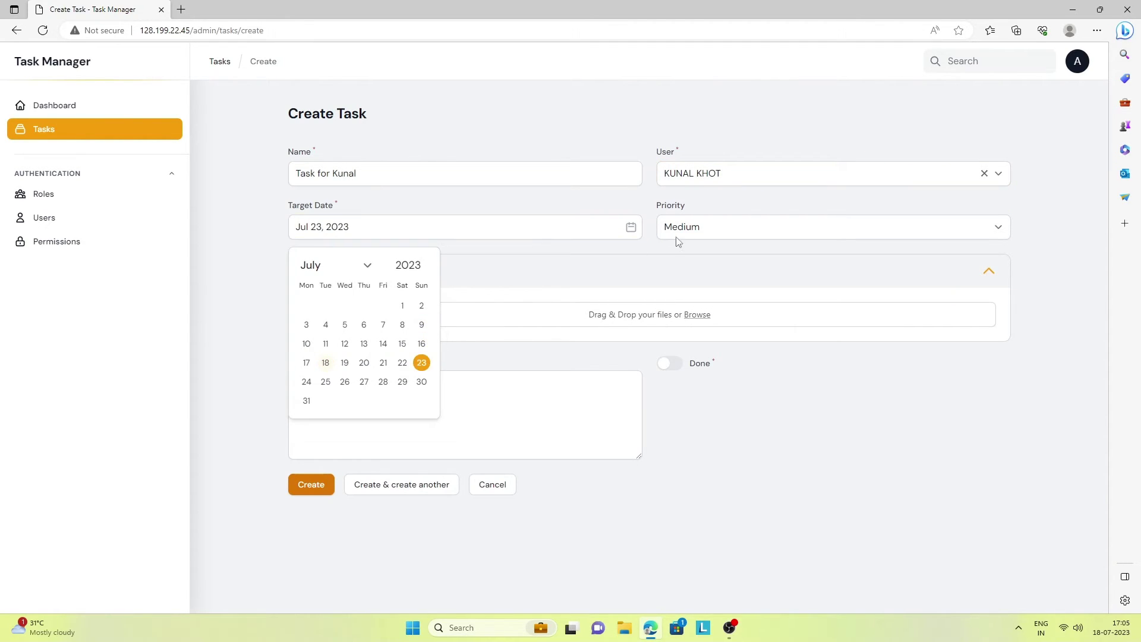
left_click(713, 230)
left_click(690, 262)
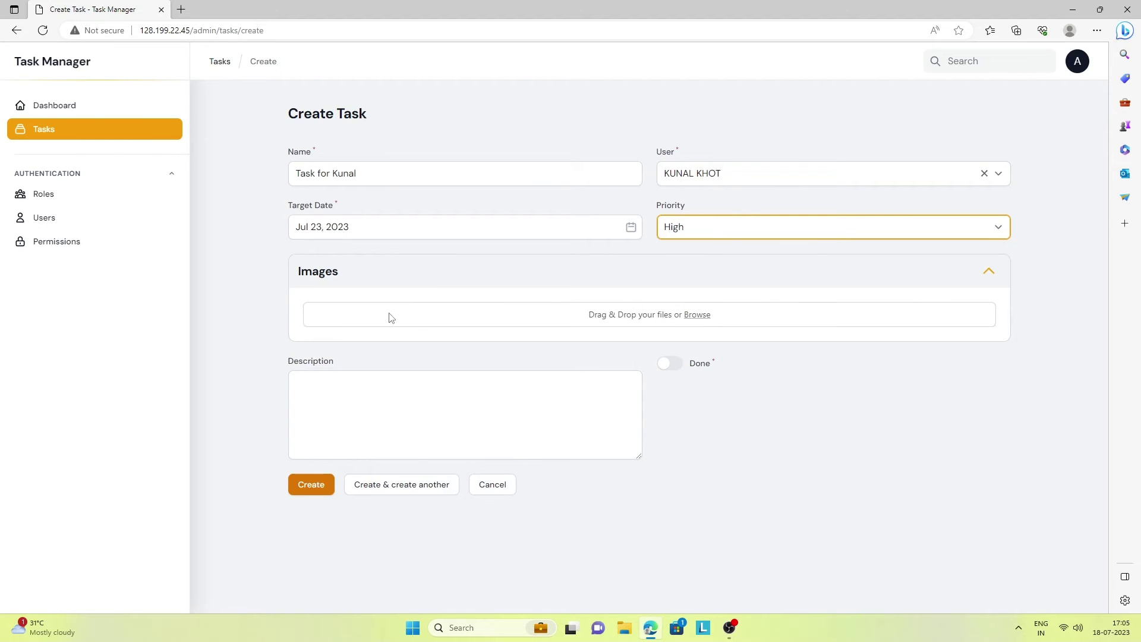
Attach the 30Amp Smart Switch image, add a 'Details of' description with the task name, and create it
left_click(698, 315)
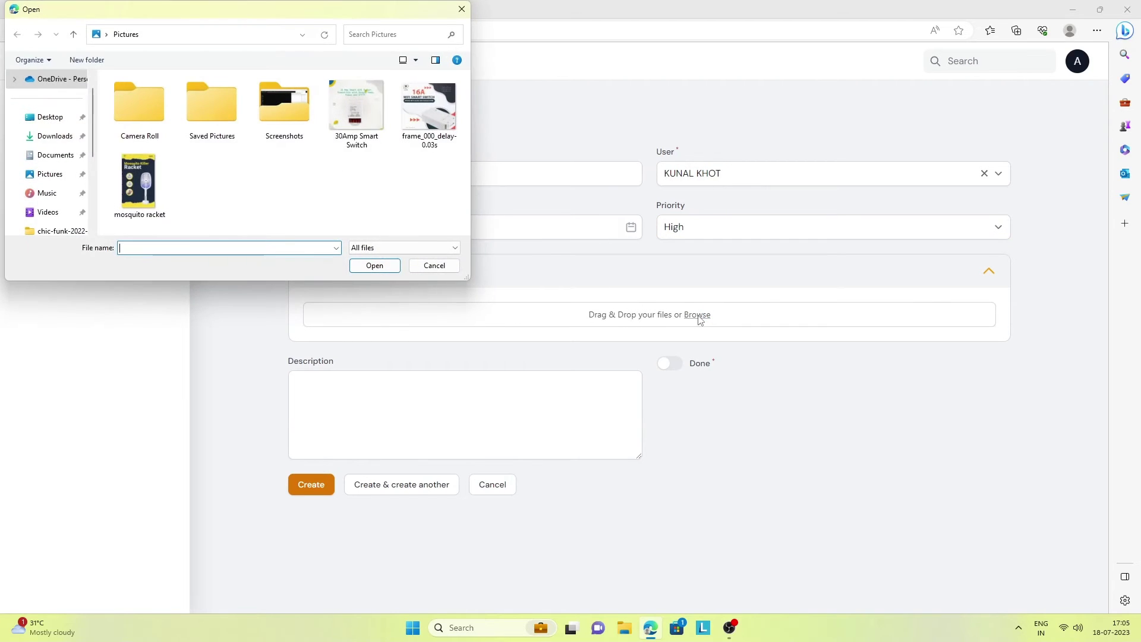
left_click(356, 107)
left_click(374, 265)
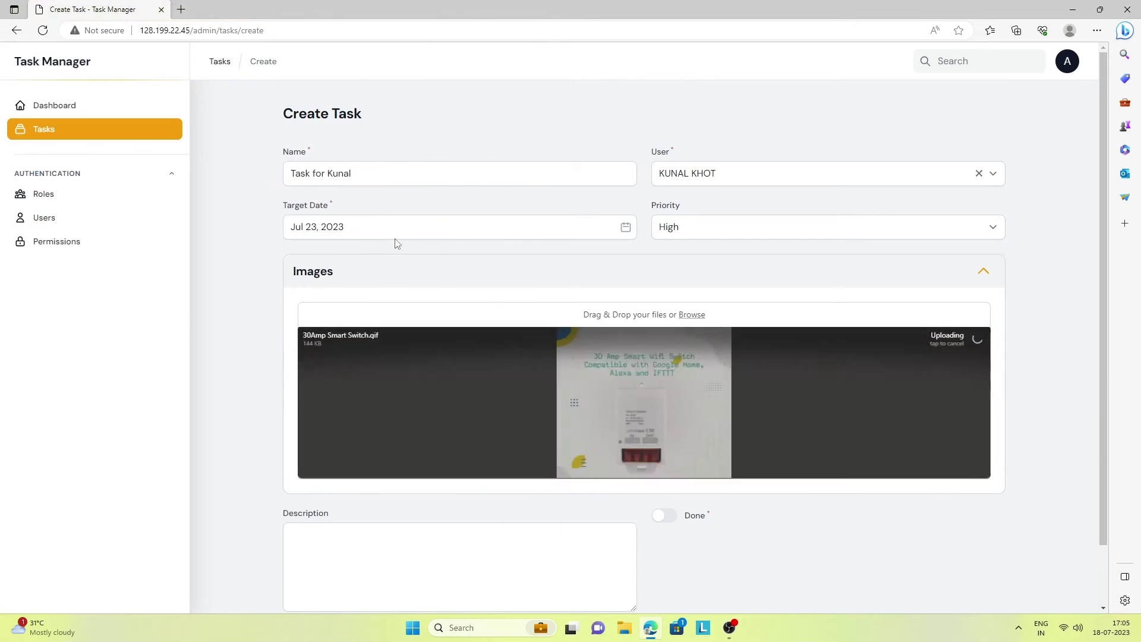
scroll(1102, 187, "down", 2)
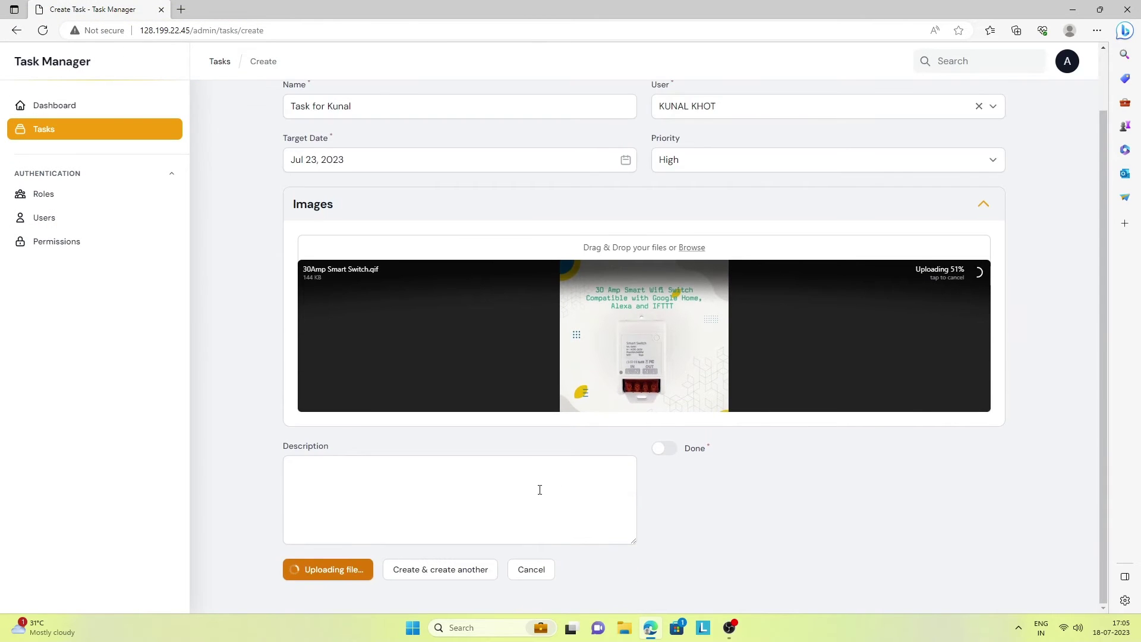
left_click(520, 492)
type("De")
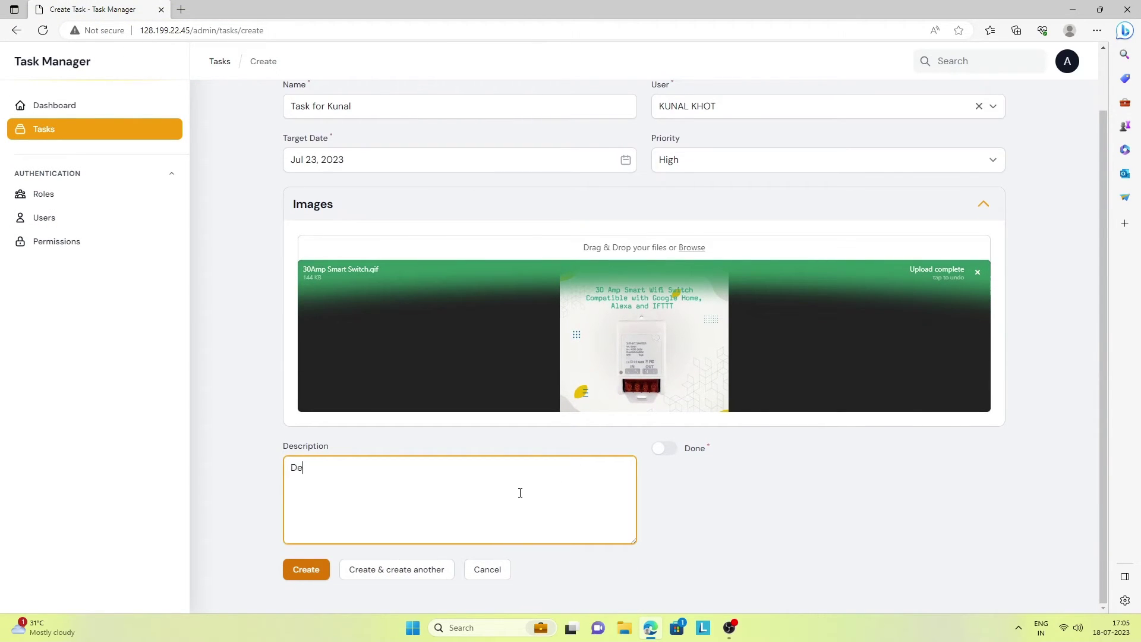
type("tails of")
key("ctrl+v")
left_click(308, 569)
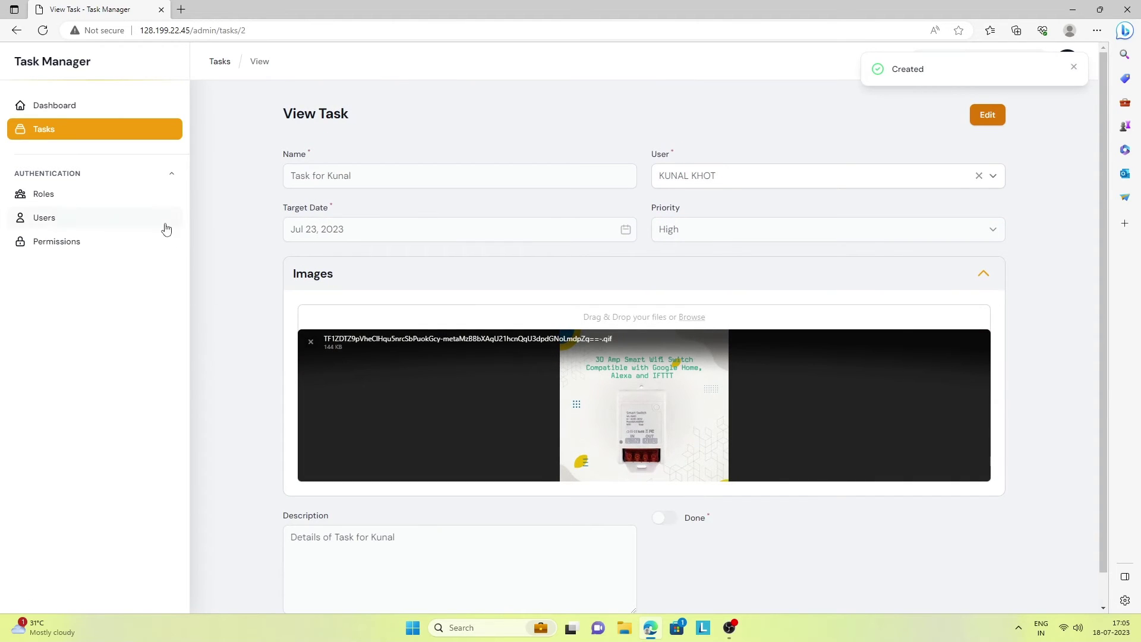
left_click(52, 131)
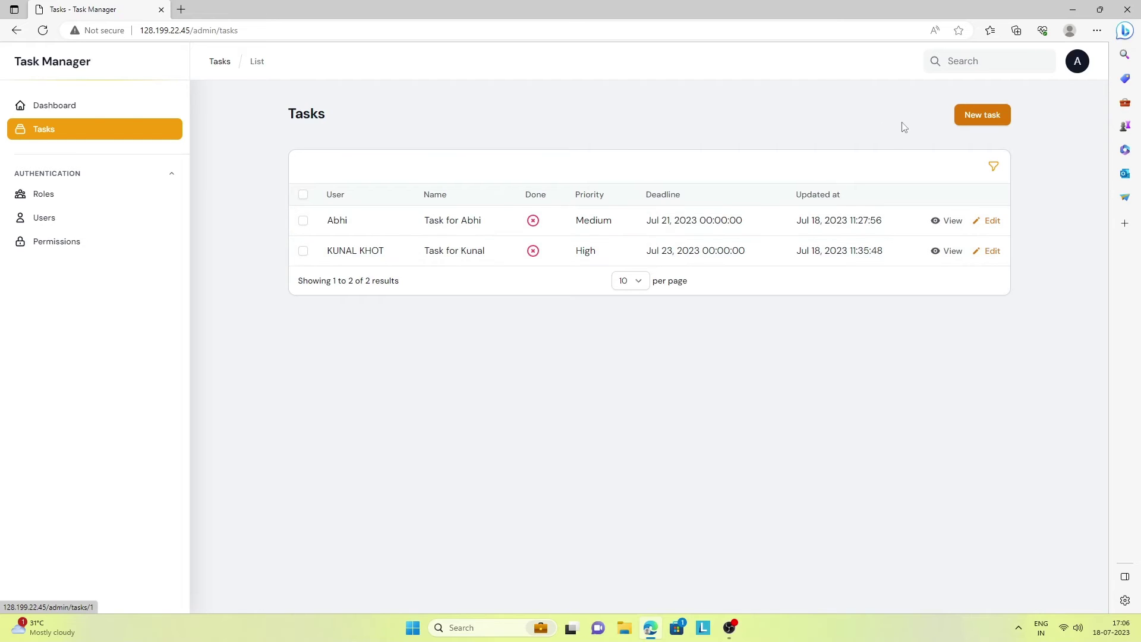
Bring up the account menu from the A avatar, dismissing and reopening it once
left_click(1076, 65)
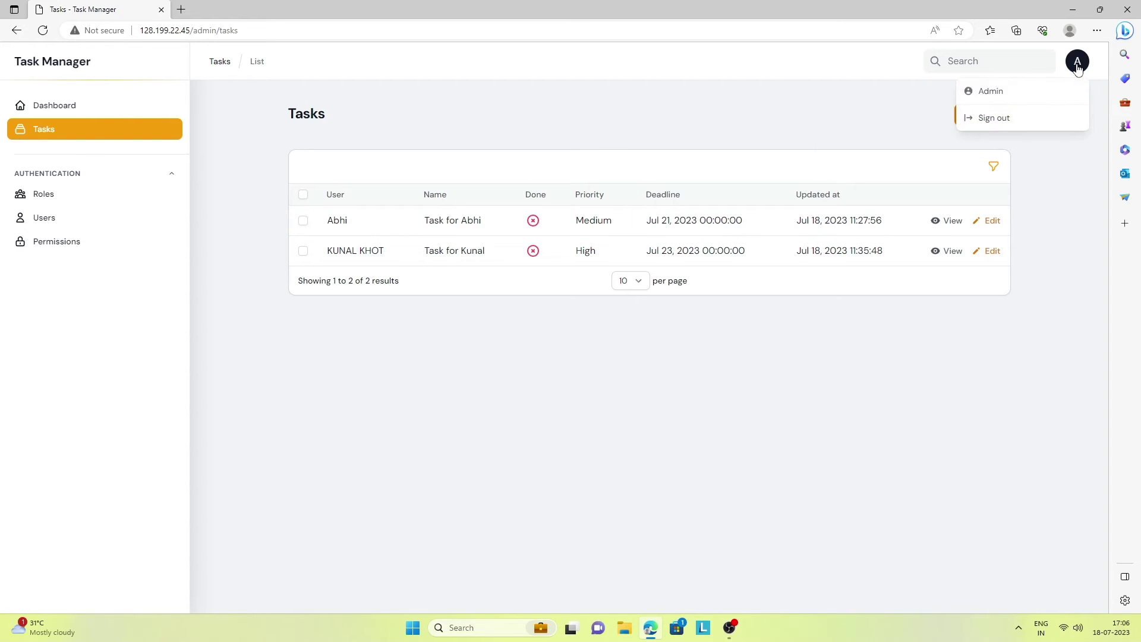
left_click(431, 369)
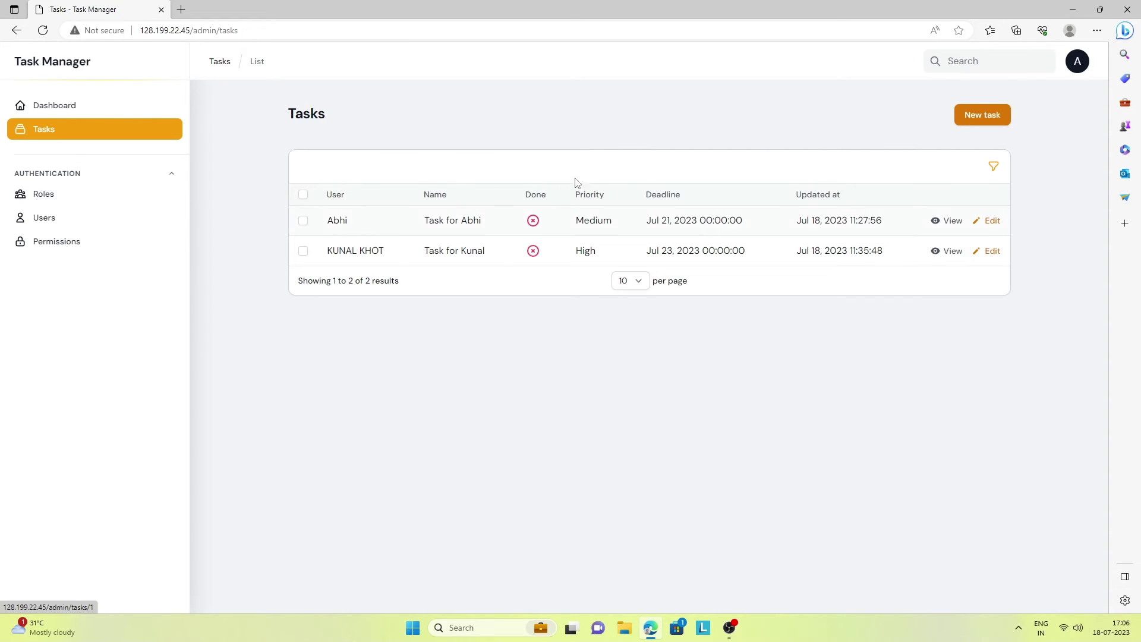
left_click(1077, 64)
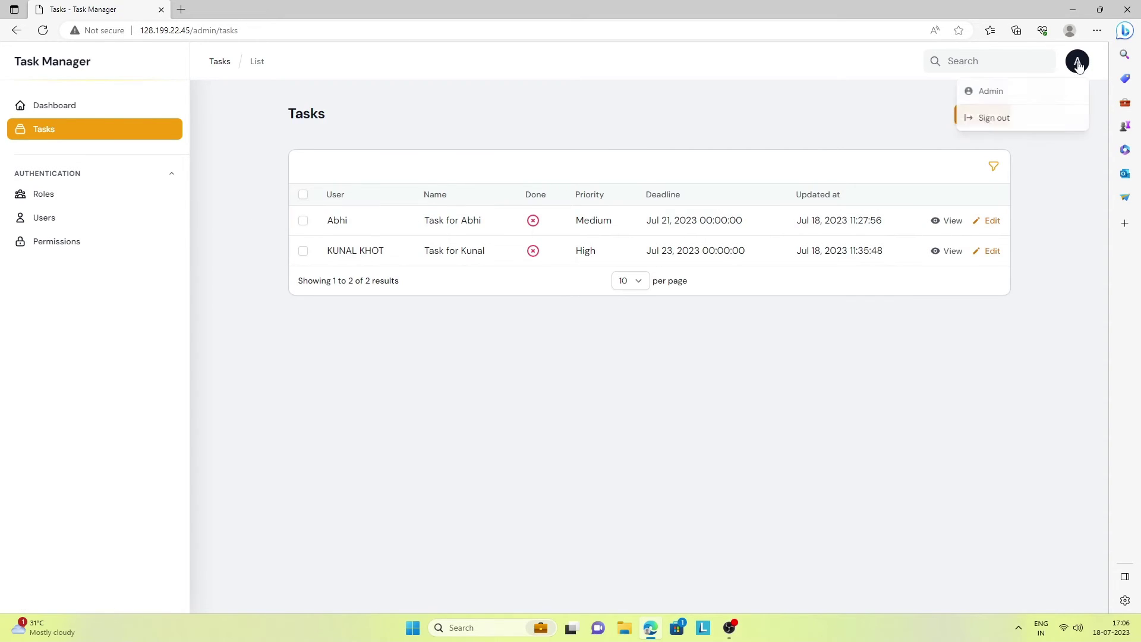
Sign out of the admin account and sign in as the other user with saved credentials
left_click(991, 119)
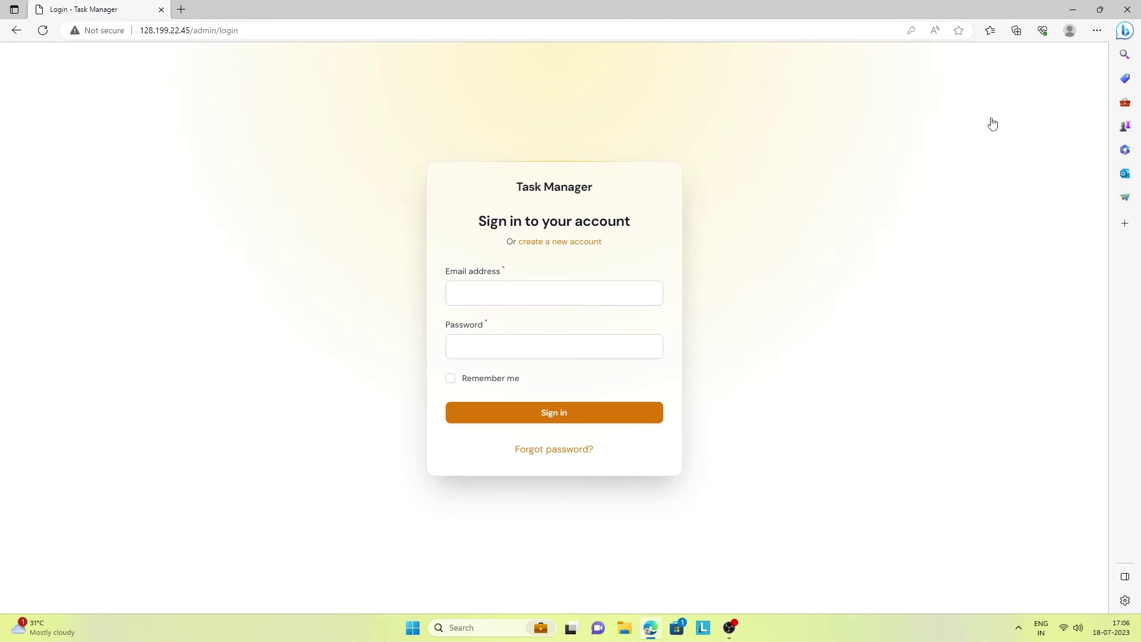
left_click(476, 295)
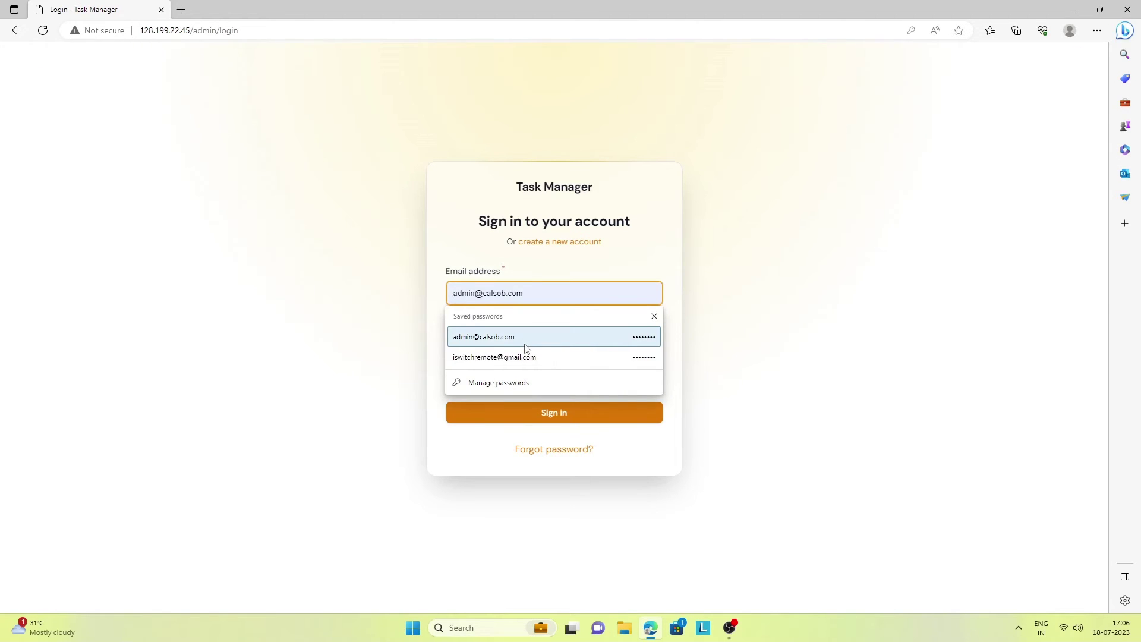
left_click(511, 357)
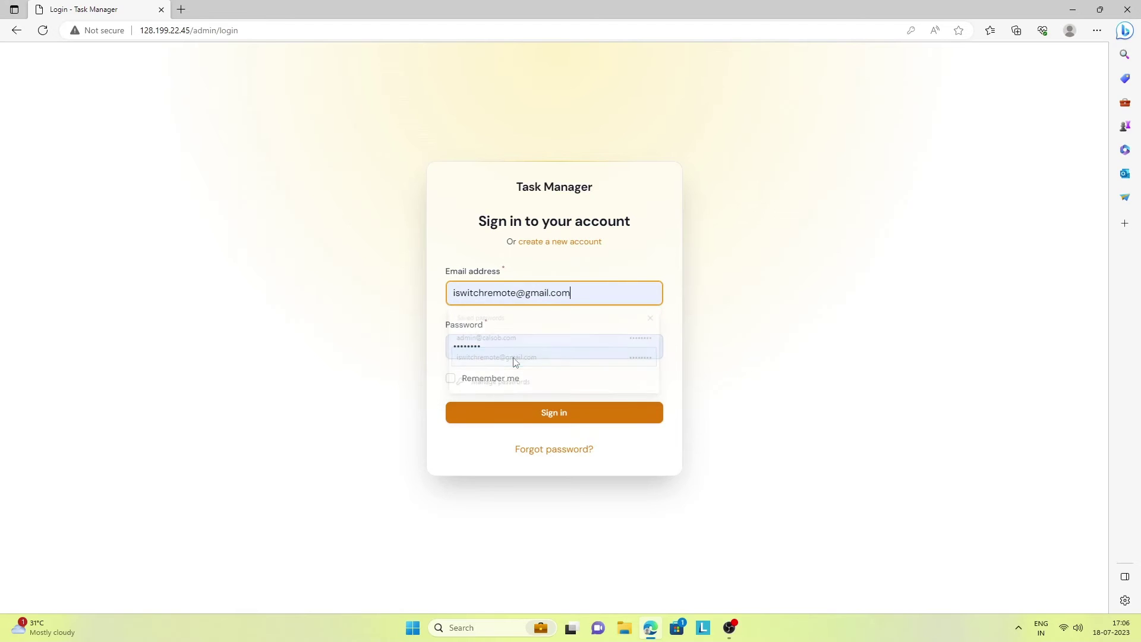
left_click(562, 416)
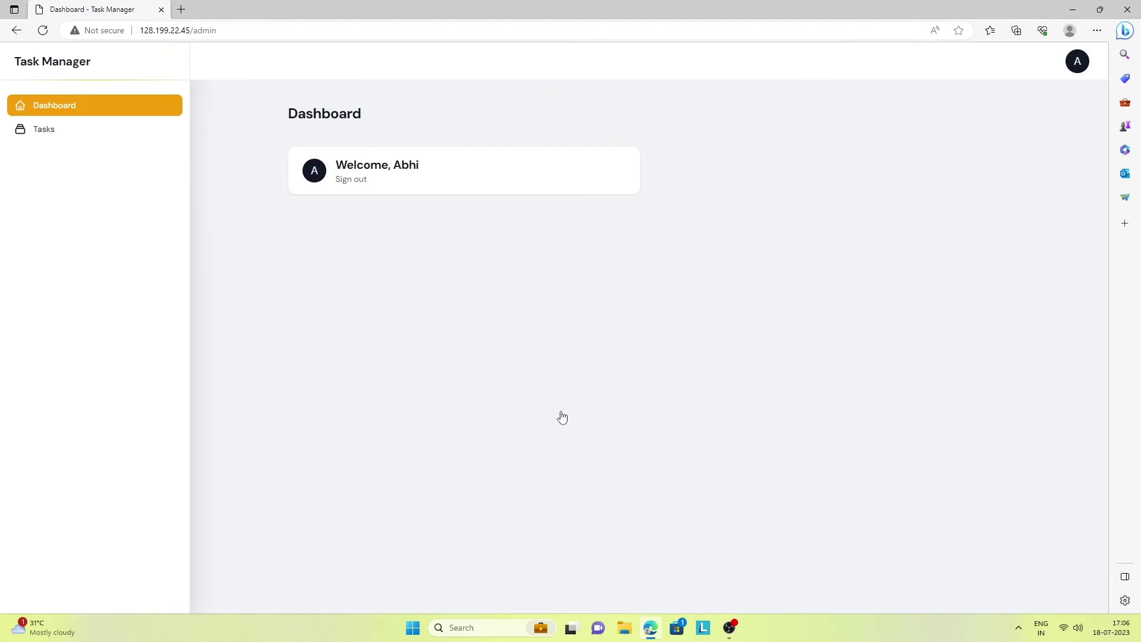
Review this user's view-only list of both tasks, then sign out
left_click(60, 135)
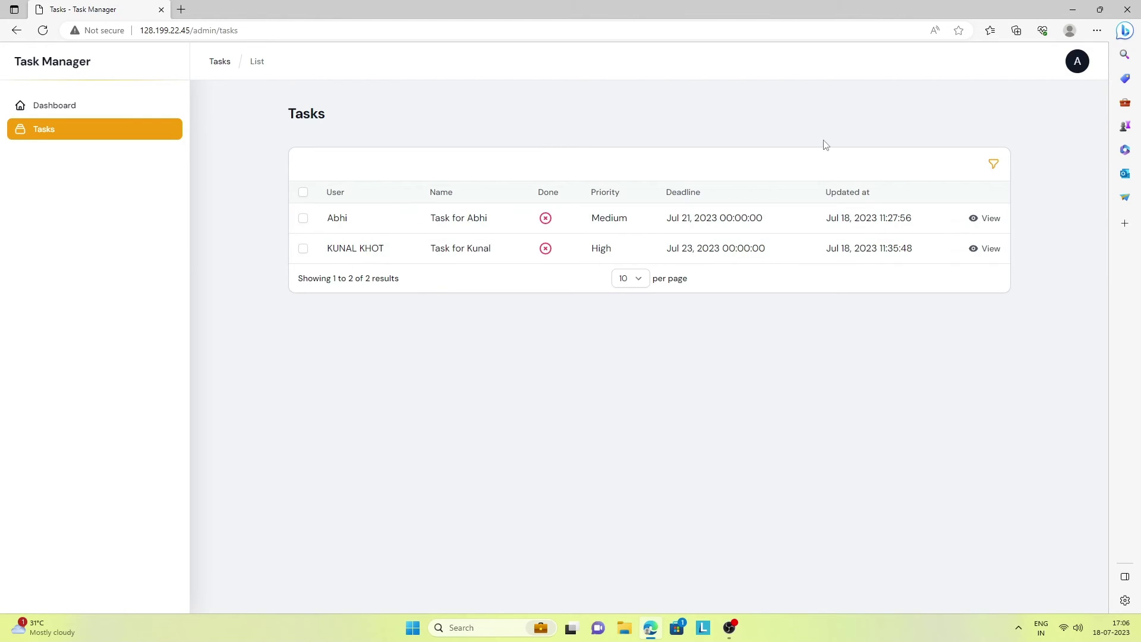
left_click(1075, 60)
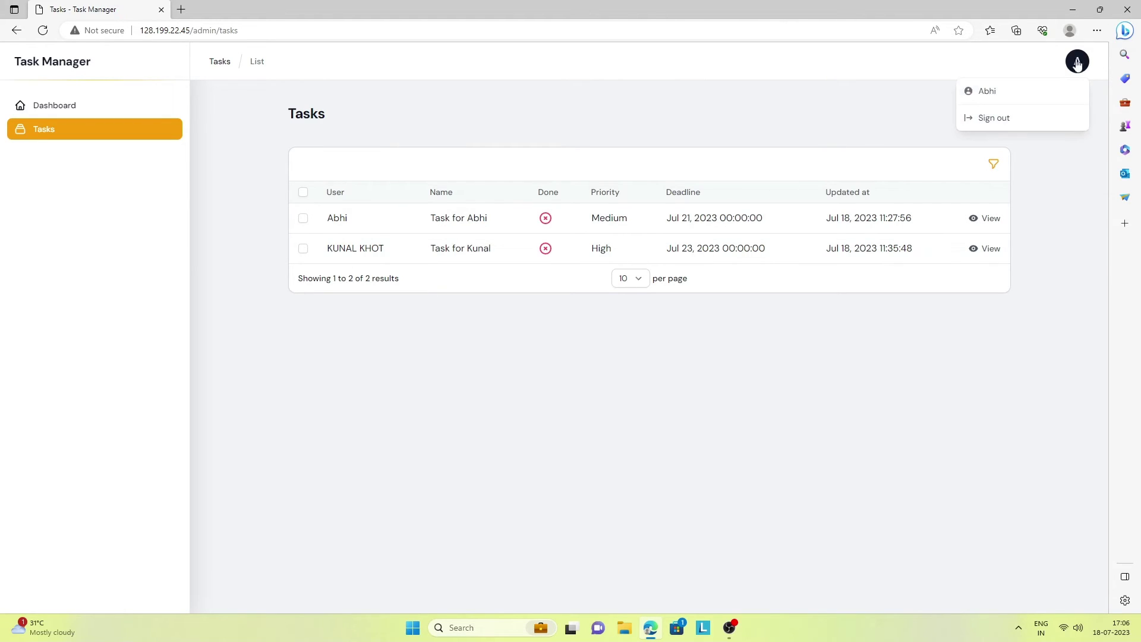
left_click(1000, 119)
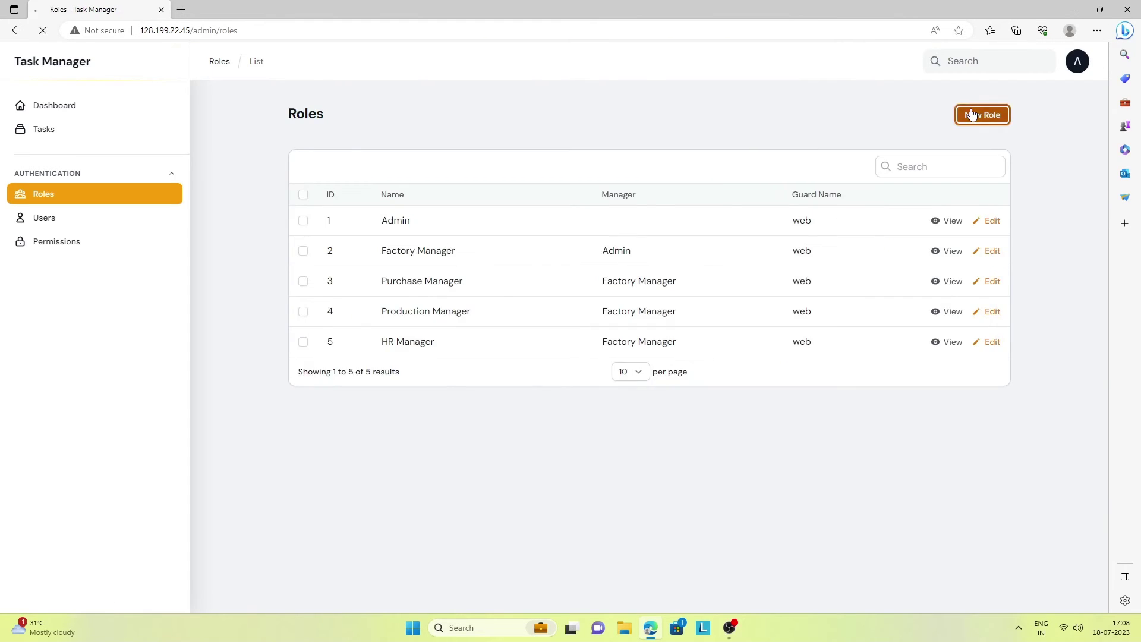
Create a role named HR Intern with HR Manager as parent, then go back to the Roles list
left_click(977, 115)
left_click(380, 189)
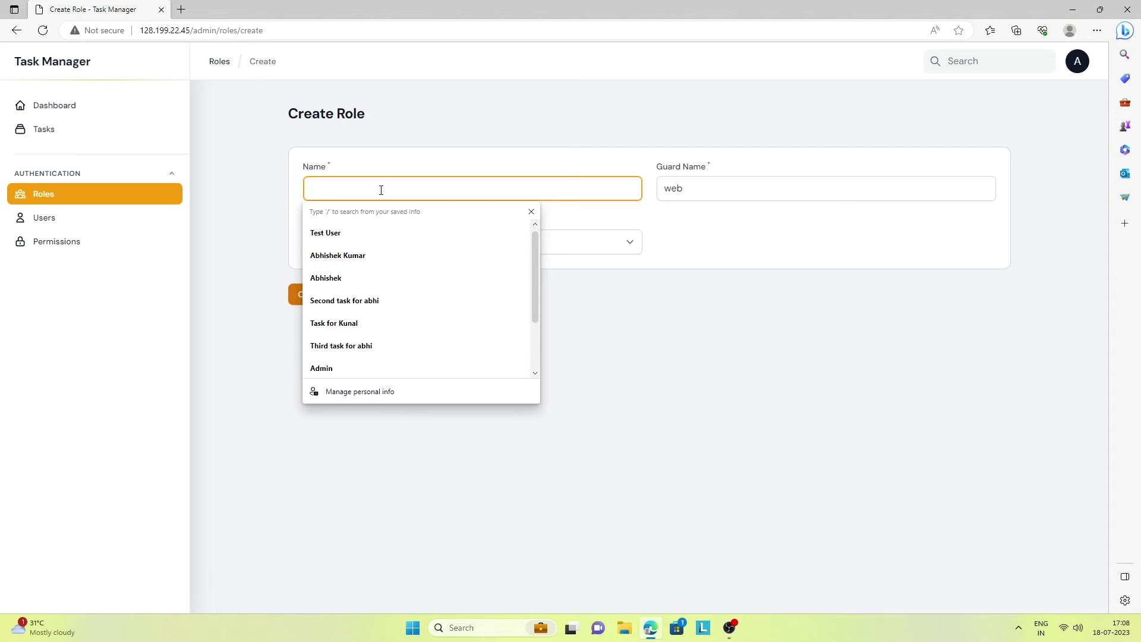
type("HR Intern")
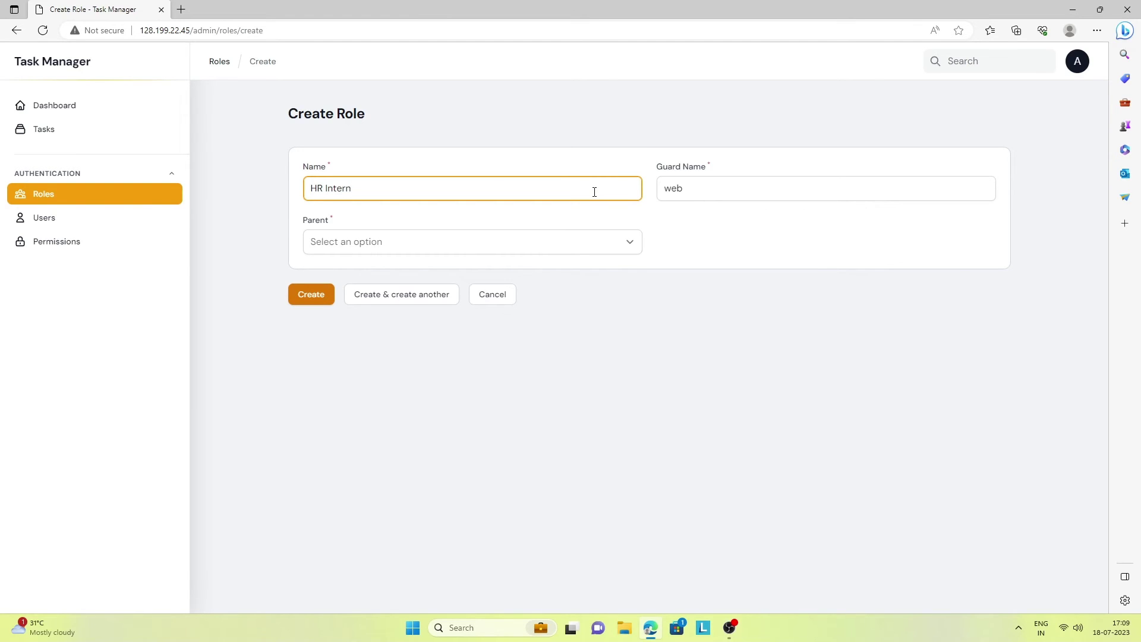
left_click(588, 241)
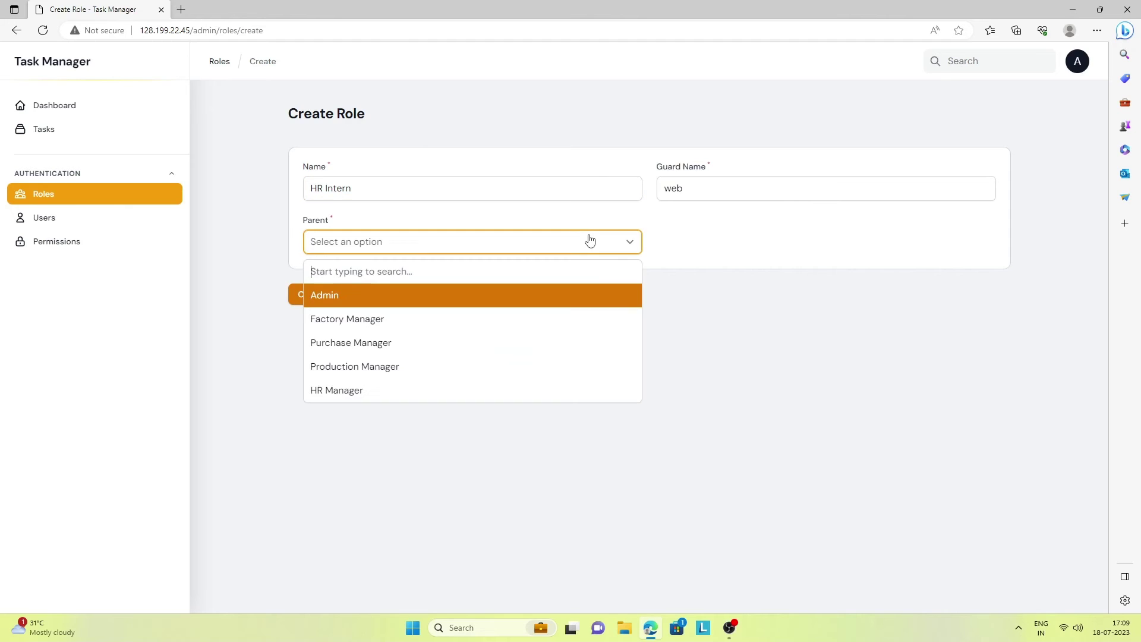
left_click(391, 391)
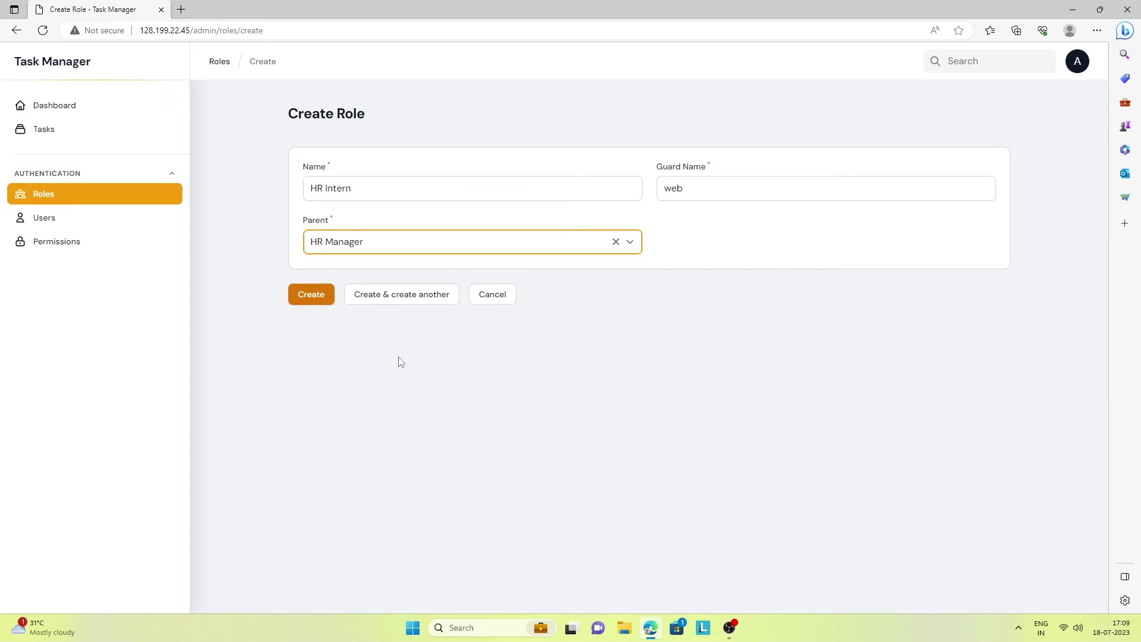
left_click(306, 301)
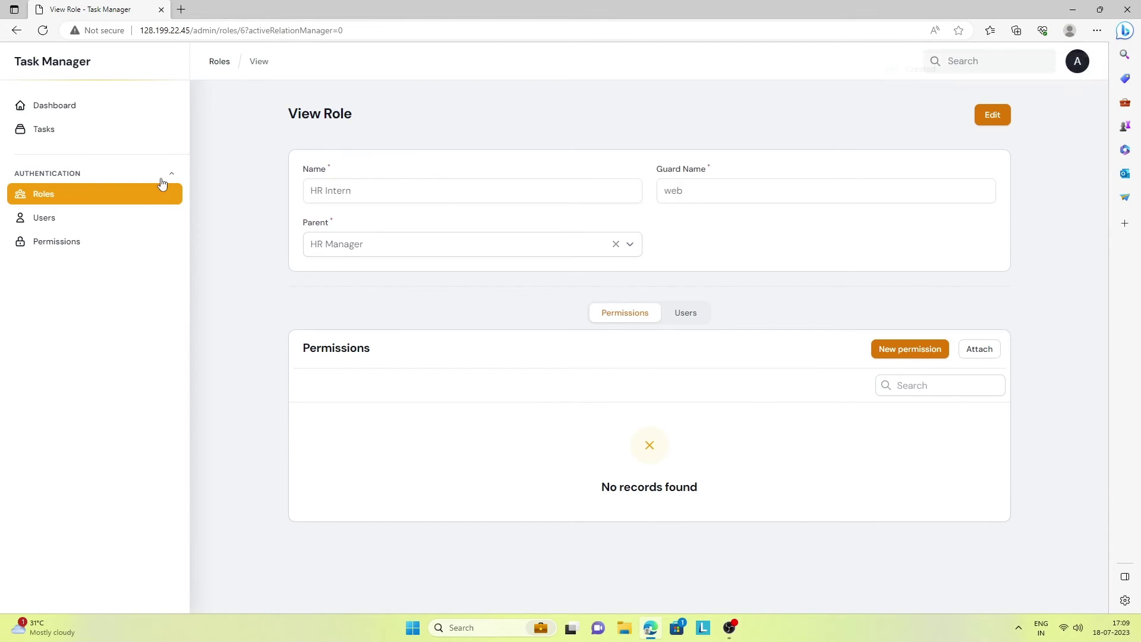
left_click(47, 200)
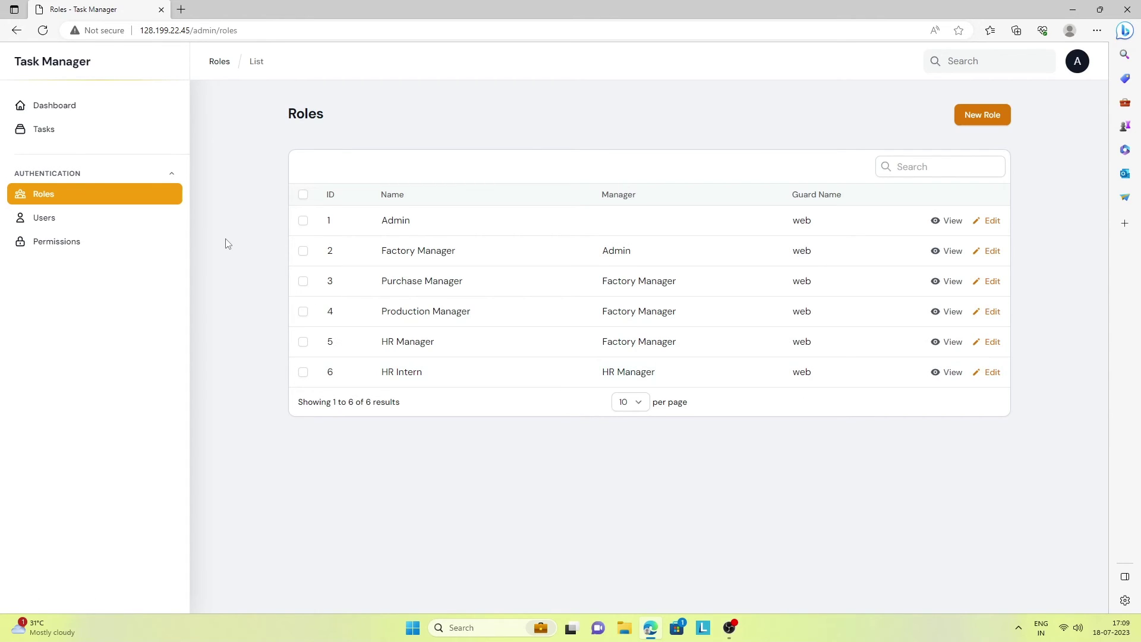
Start a new user and fill in the intern's name, e-mail, password and password confirmation
left_click(47, 220)
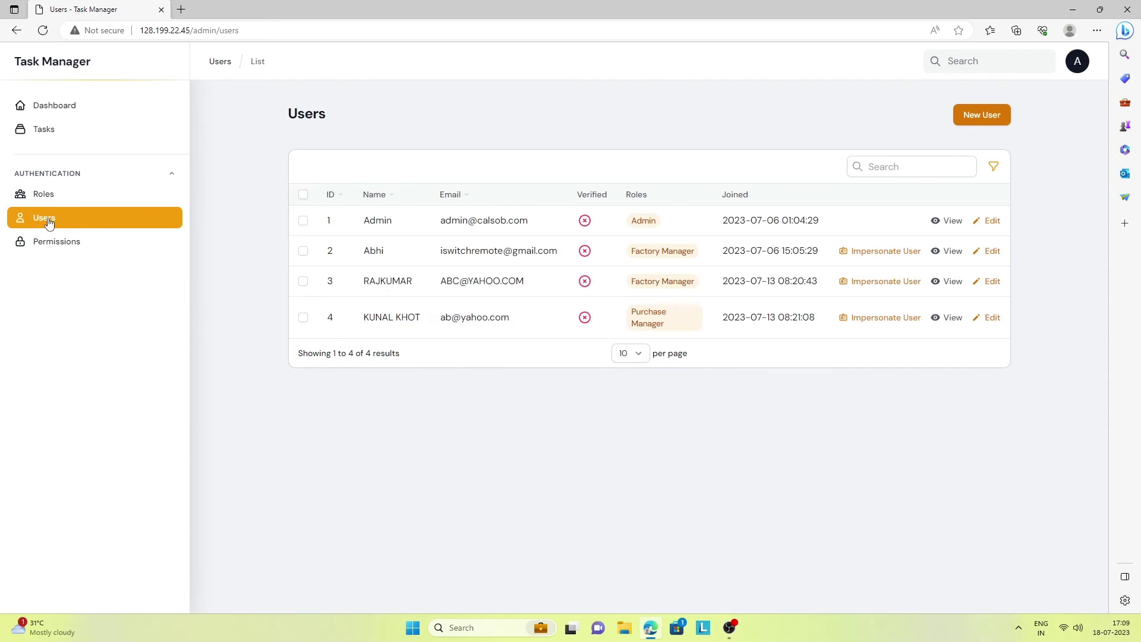
left_click(990, 115)
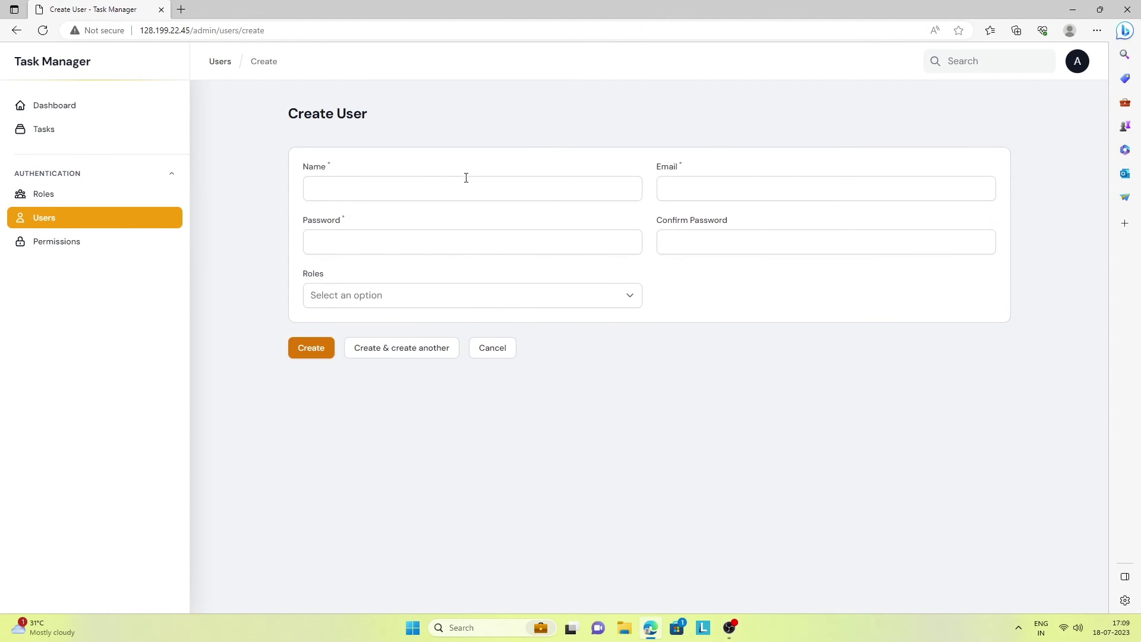
left_click(369, 190)
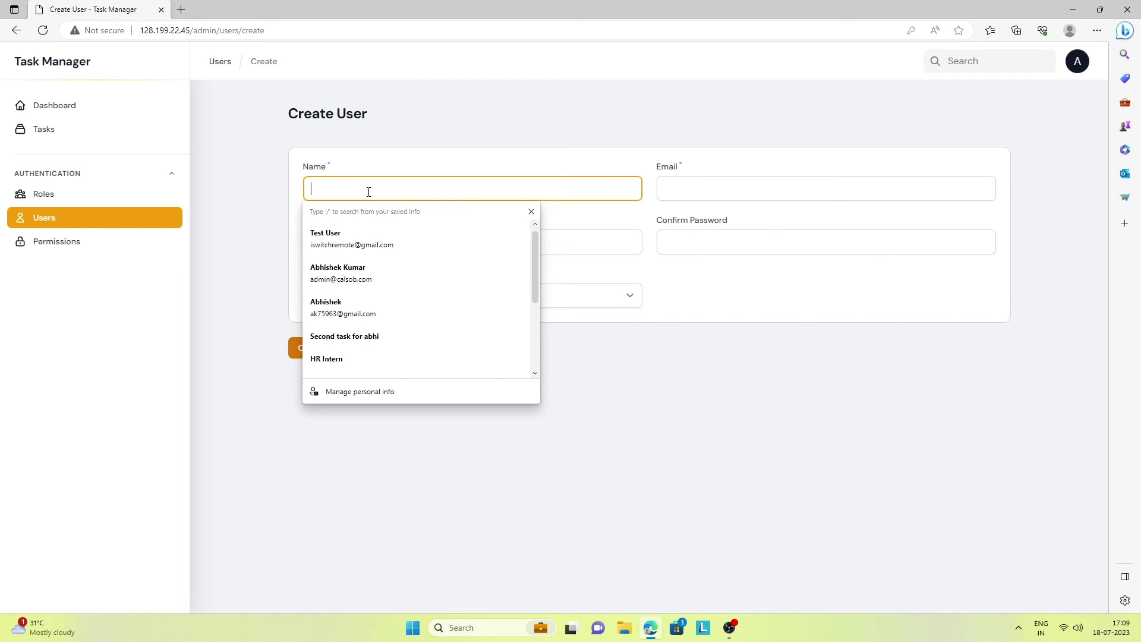
type("Ravi")
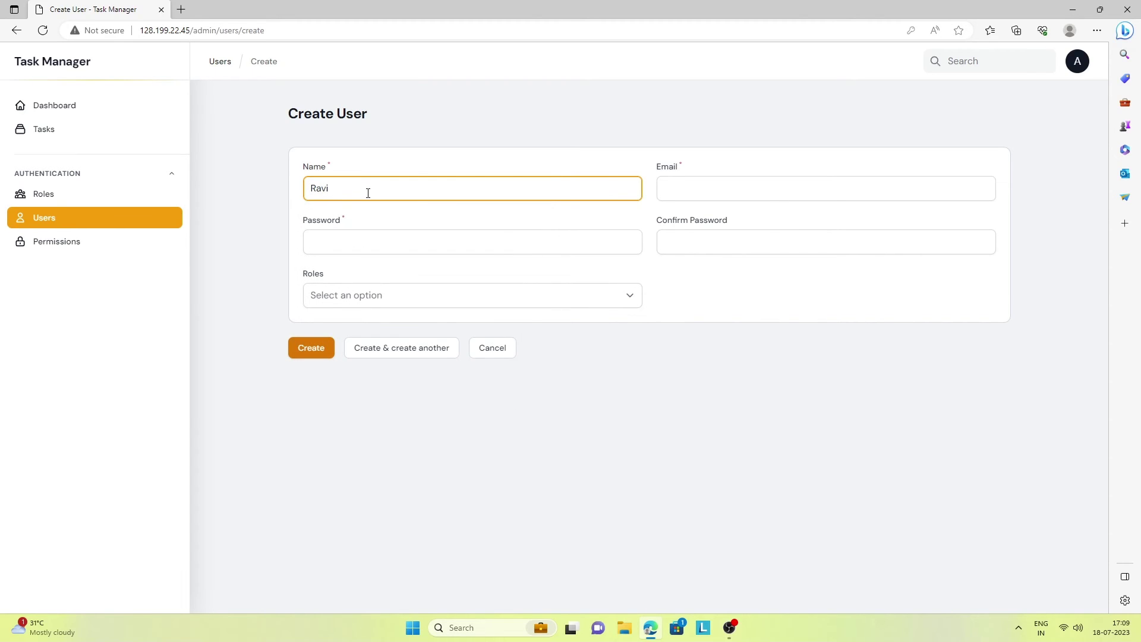
left_click(768, 195)
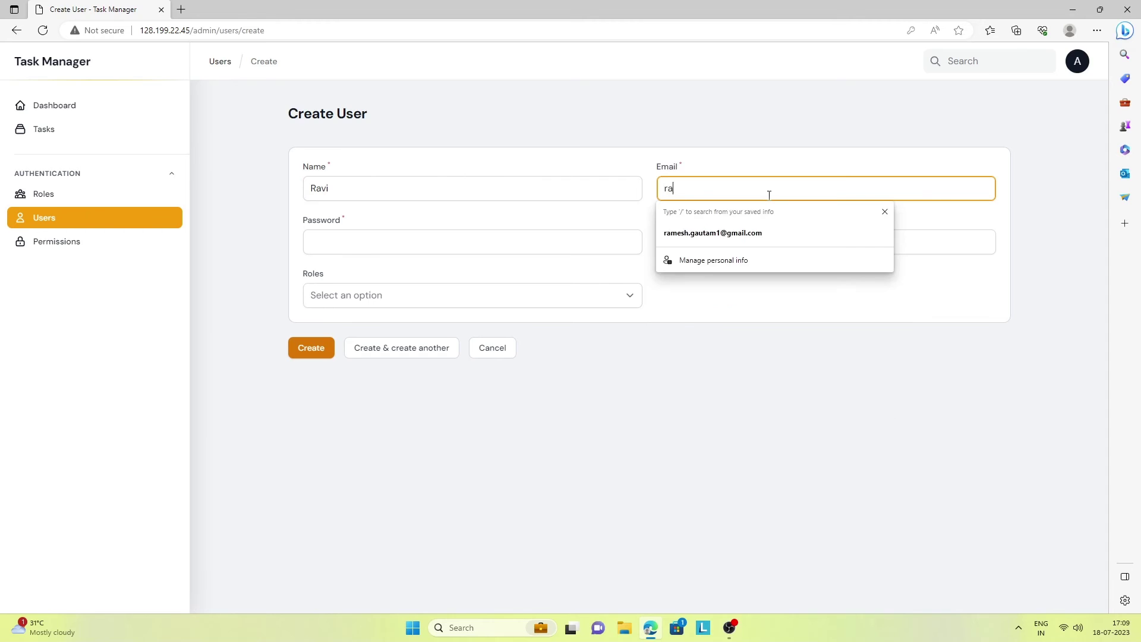
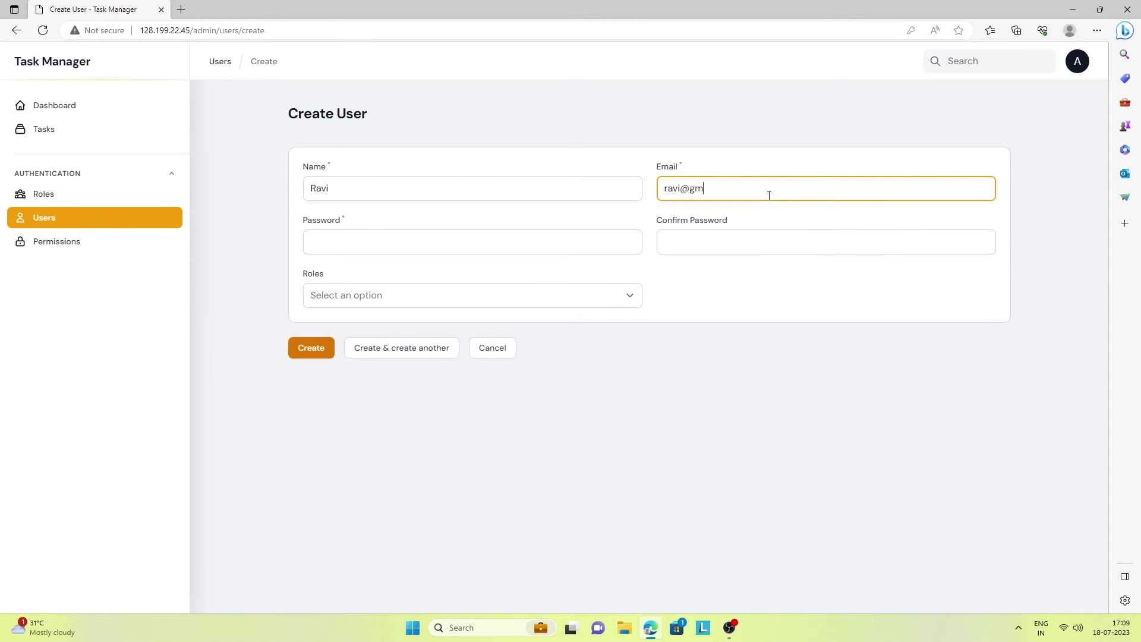
left_click(590, 244)
type("•••")
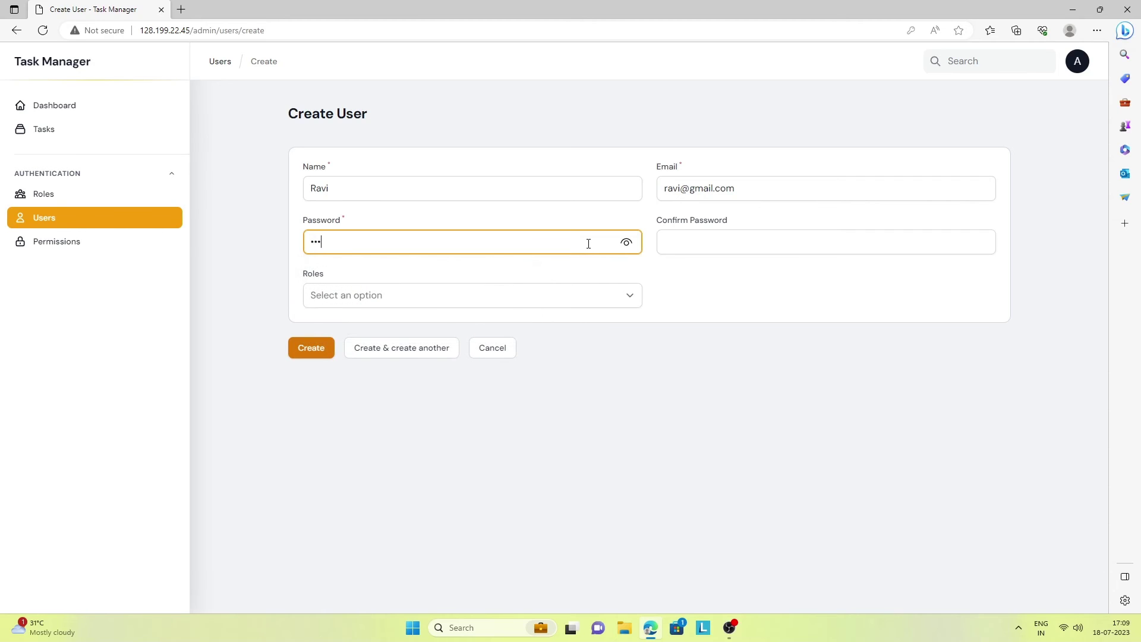
left_click(706, 237)
type("•")
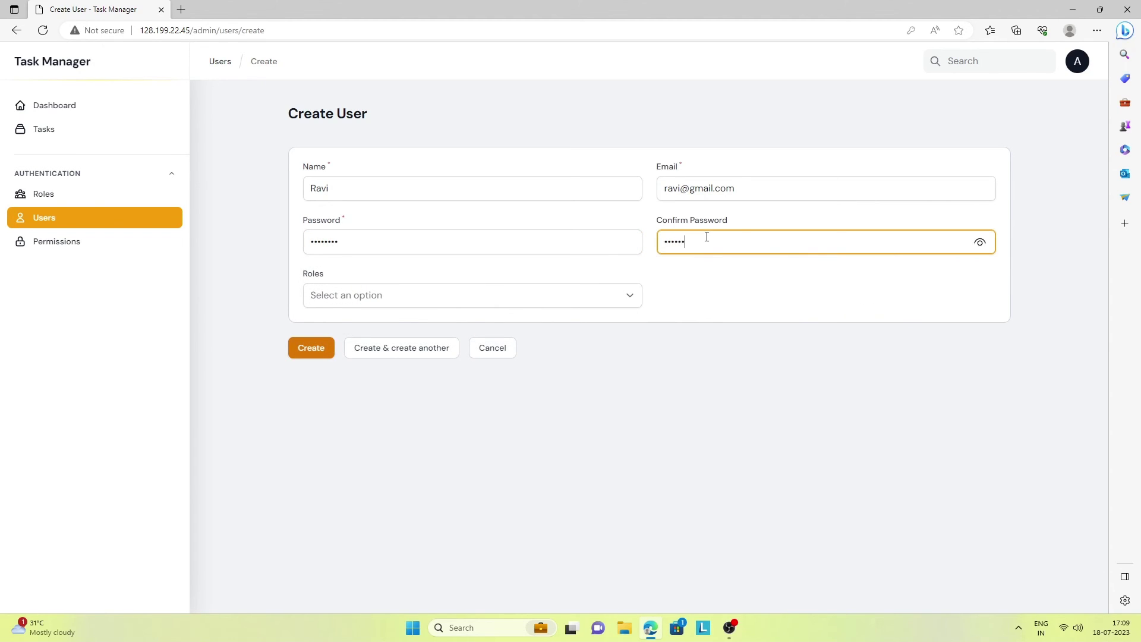
Give the new user the HR Intern role and save the account
left_click(564, 295)
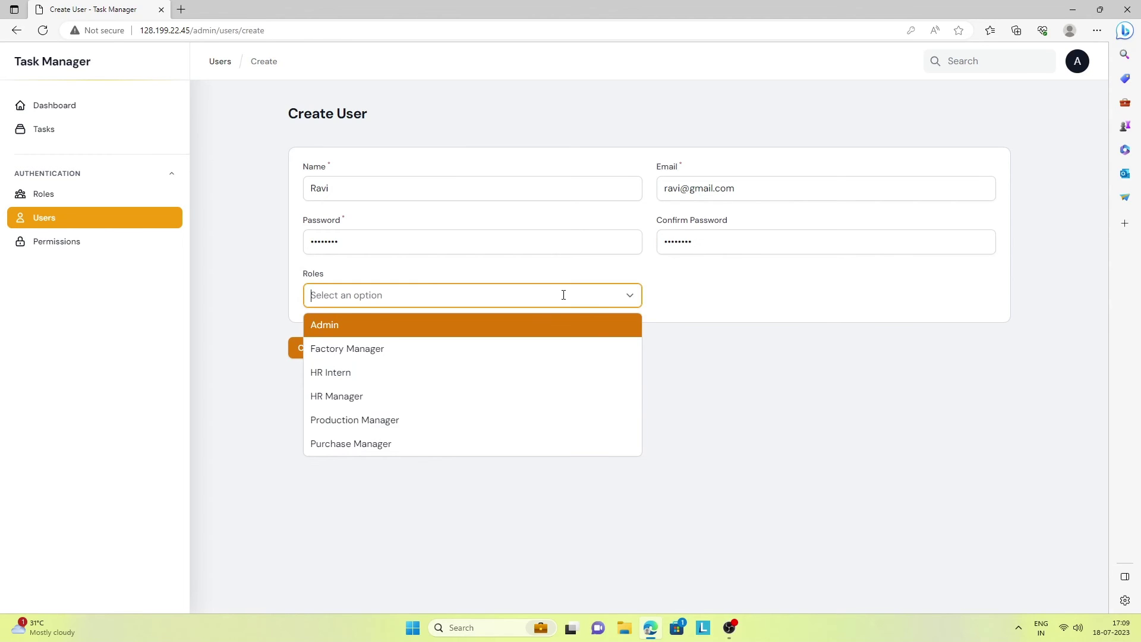
left_click(392, 378)
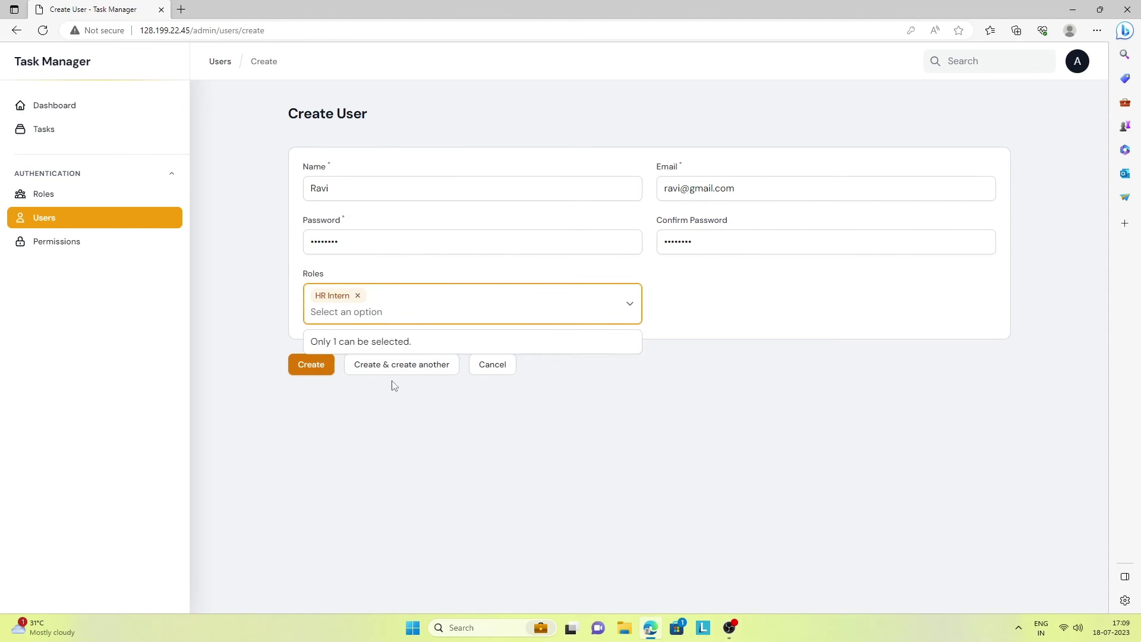
left_click(311, 365)
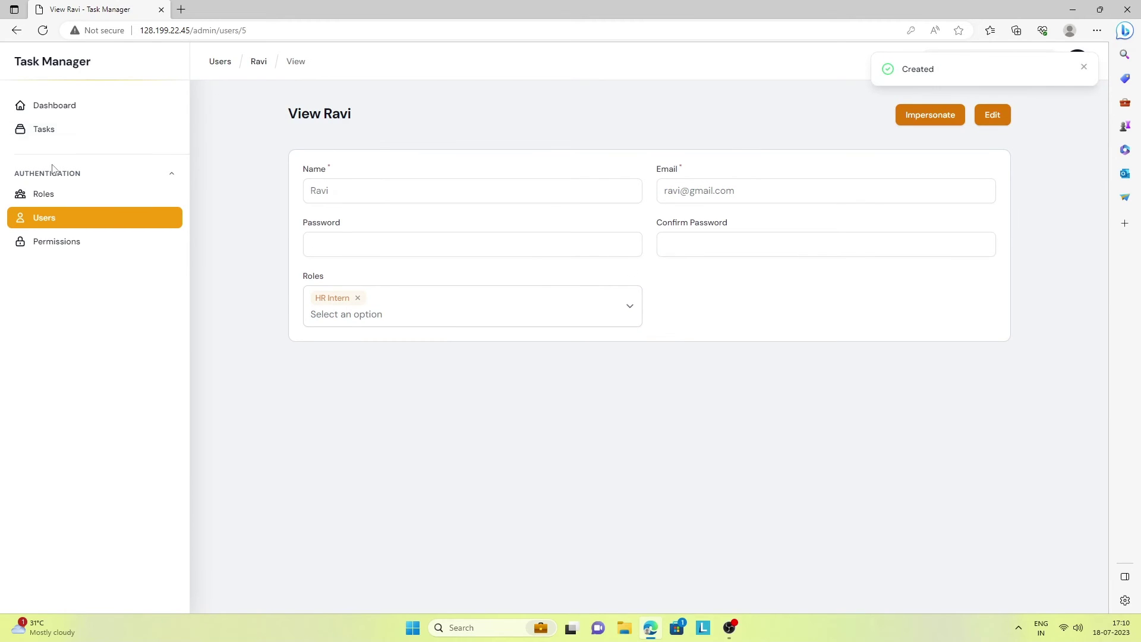
Start a new task named 'Task for HR Intern' and assign it to the new intern user
left_click(51, 135)
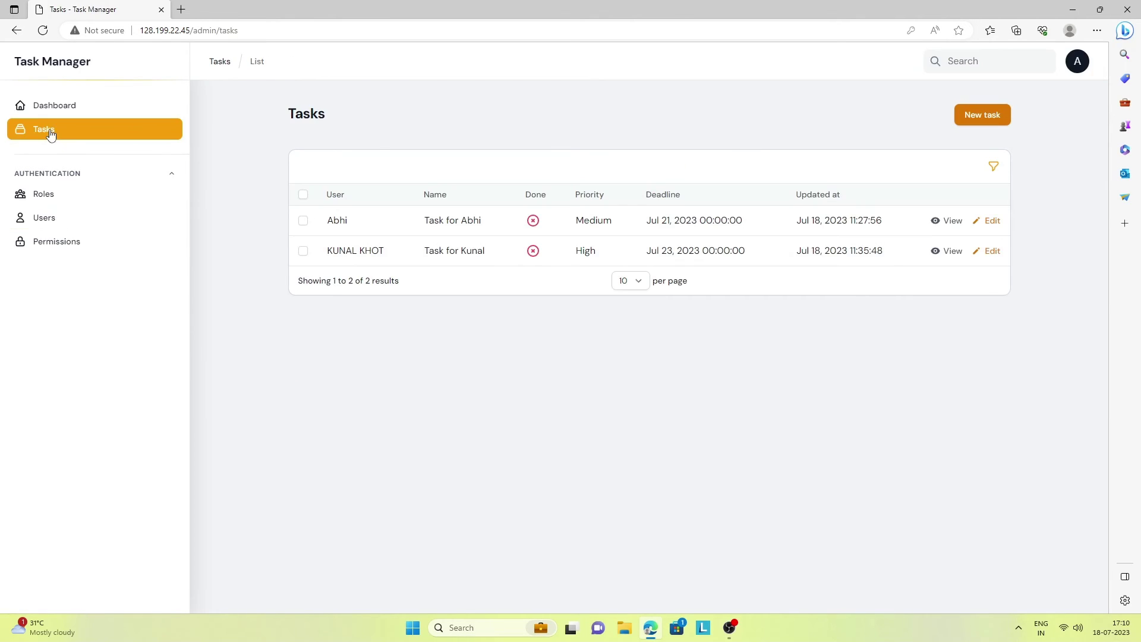
left_click(990, 120)
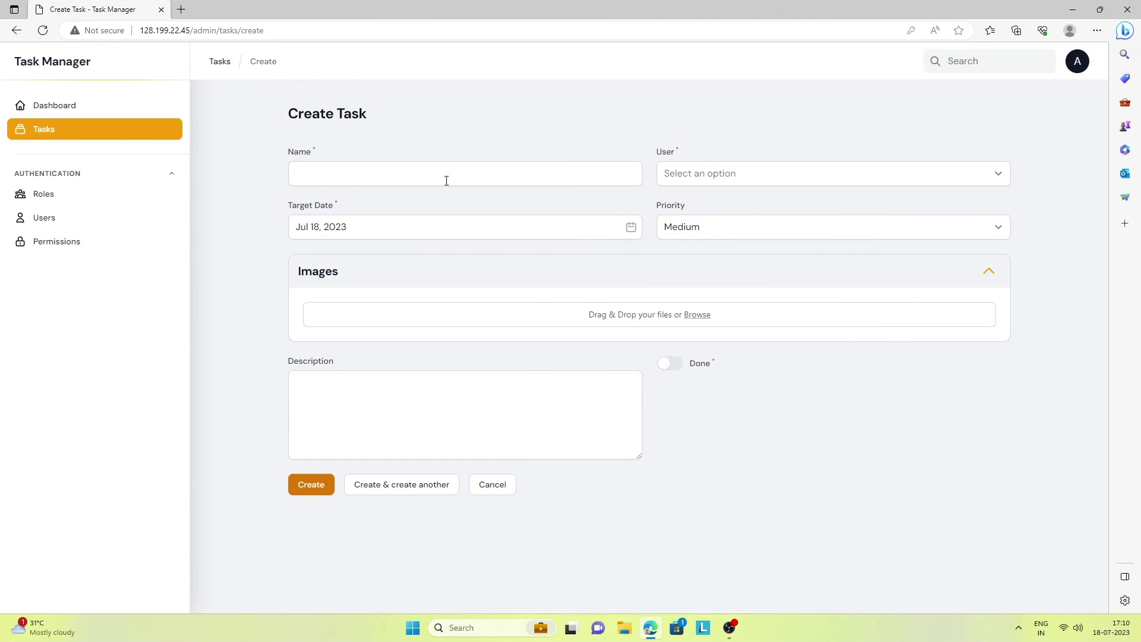
left_click(415, 180)
type("Ta")
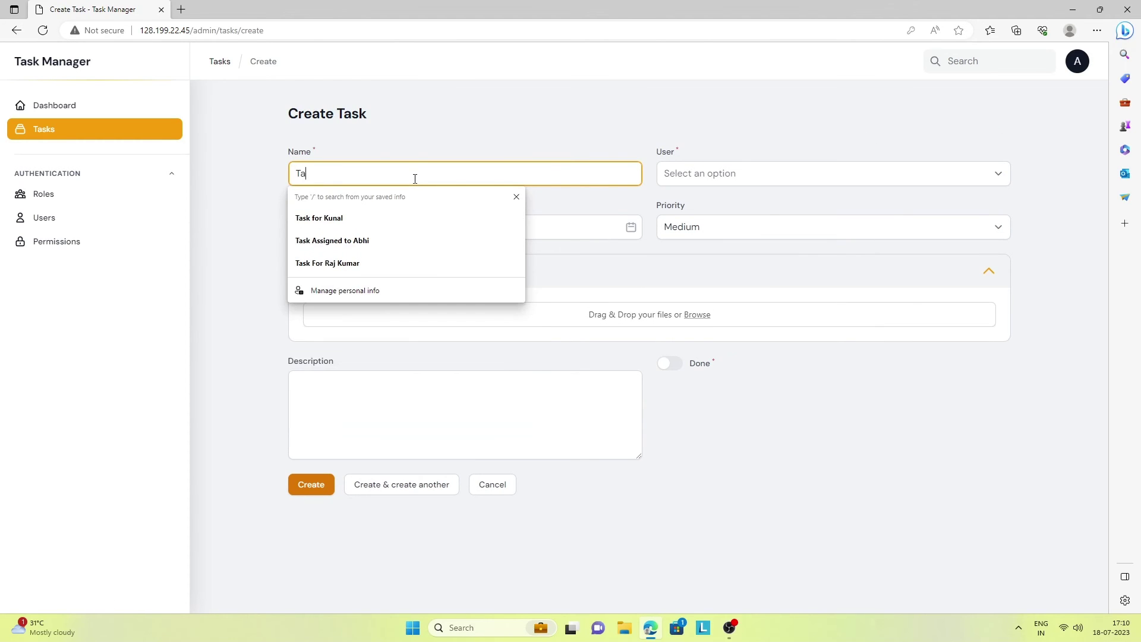
type("sk for HR Intern")
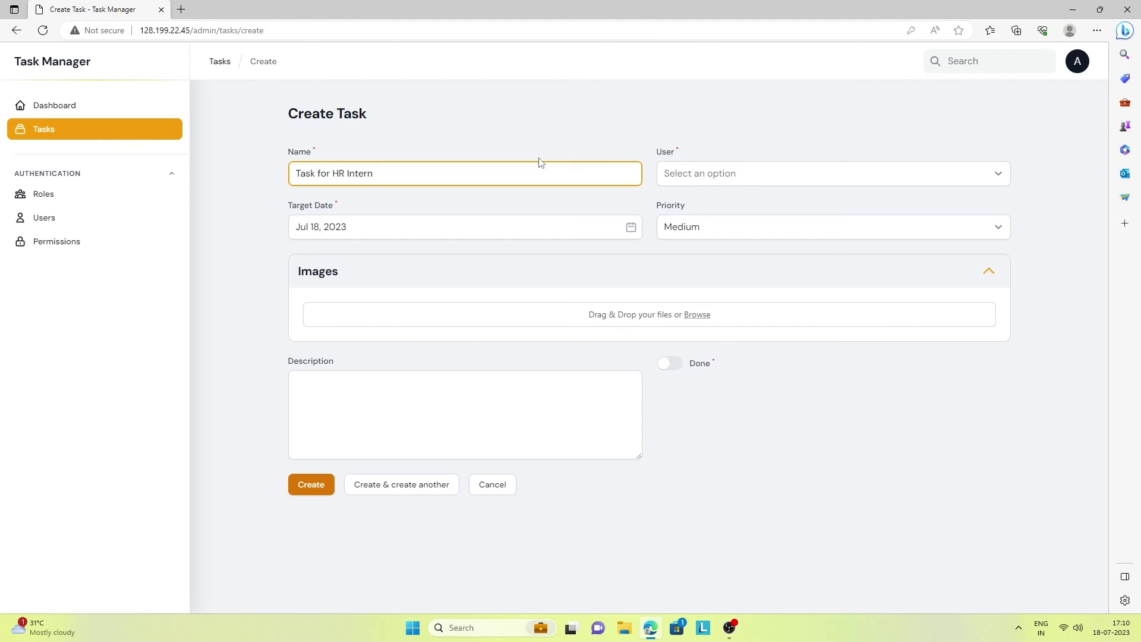
left_click(716, 176)
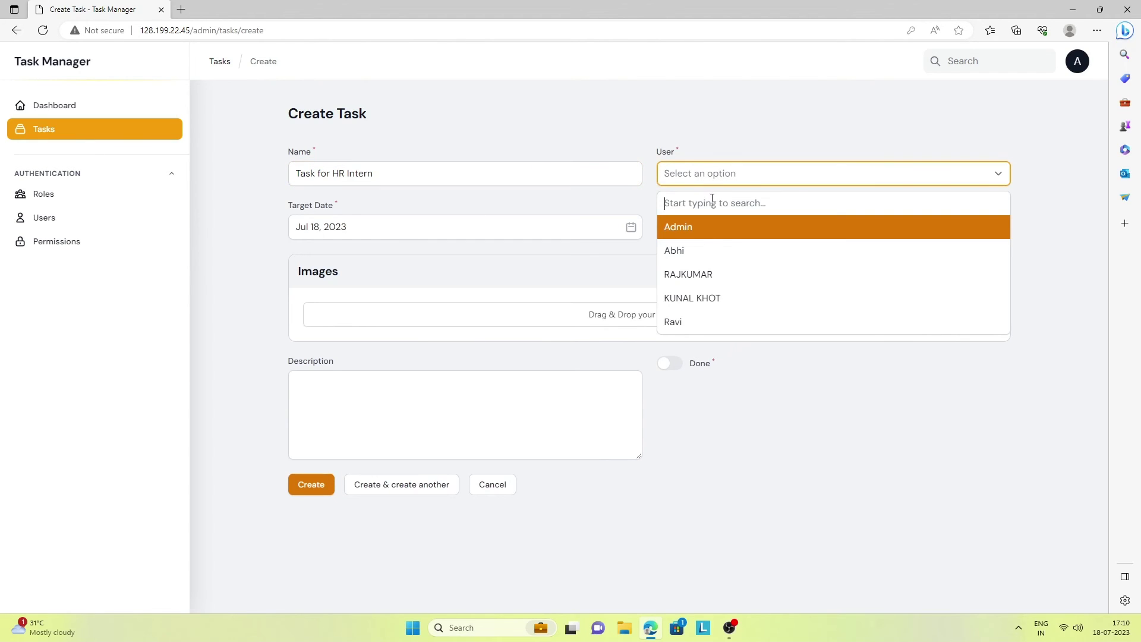
left_click(694, 320)
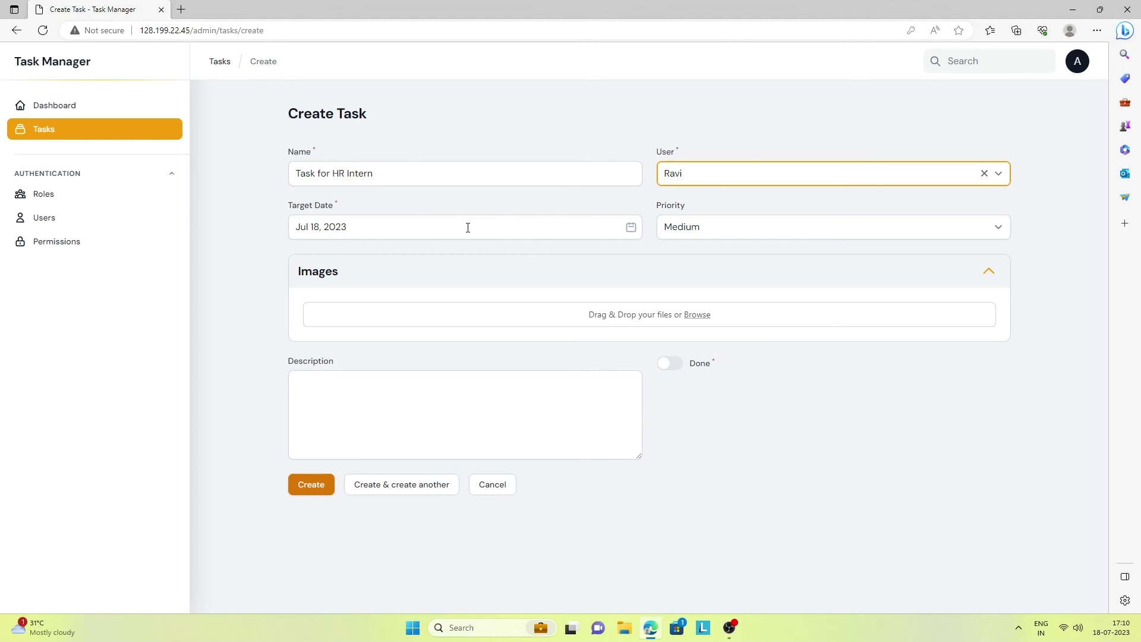
Set the task's priority to Low and its target date to Jul 22, 2023
left_click(708, 231)
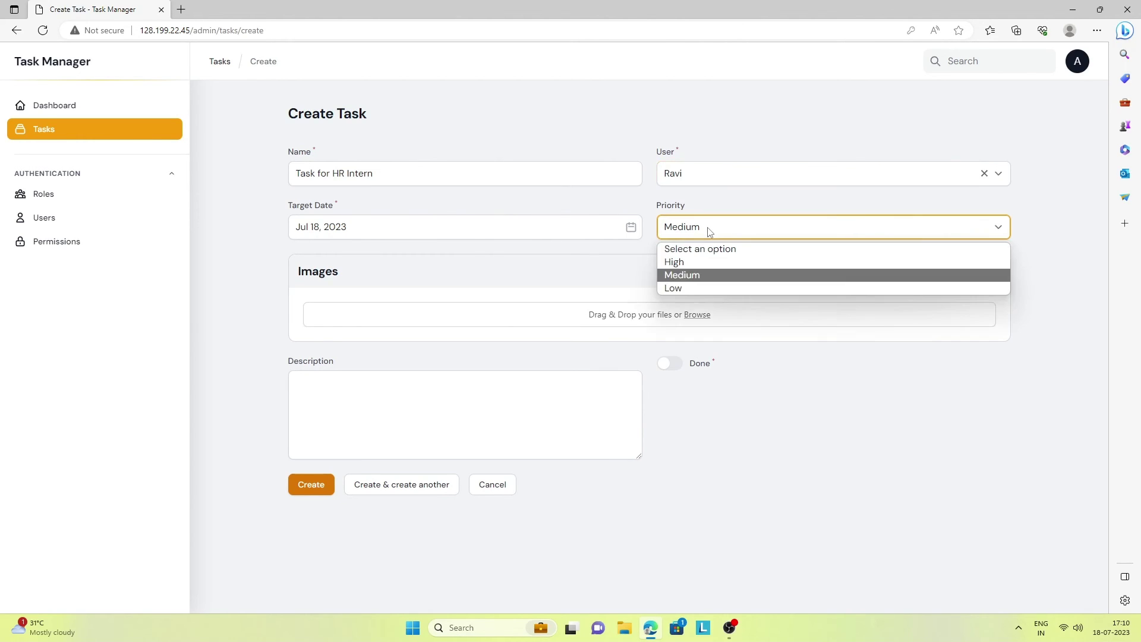
left_click(686, 290)
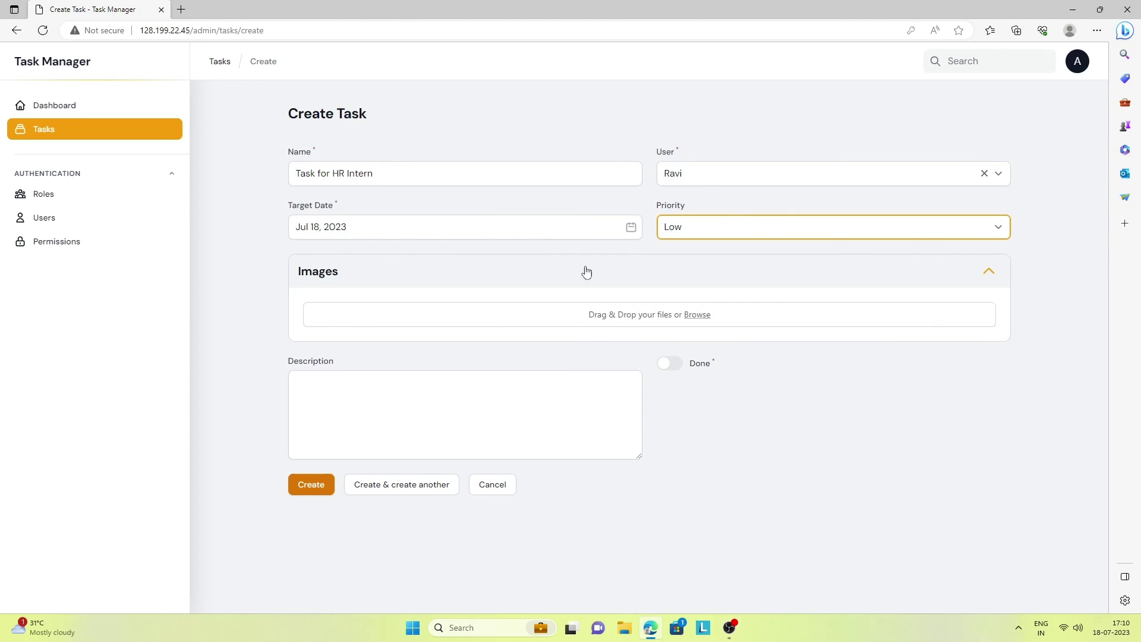
left_click(460, 224)
left_click(402, 363)
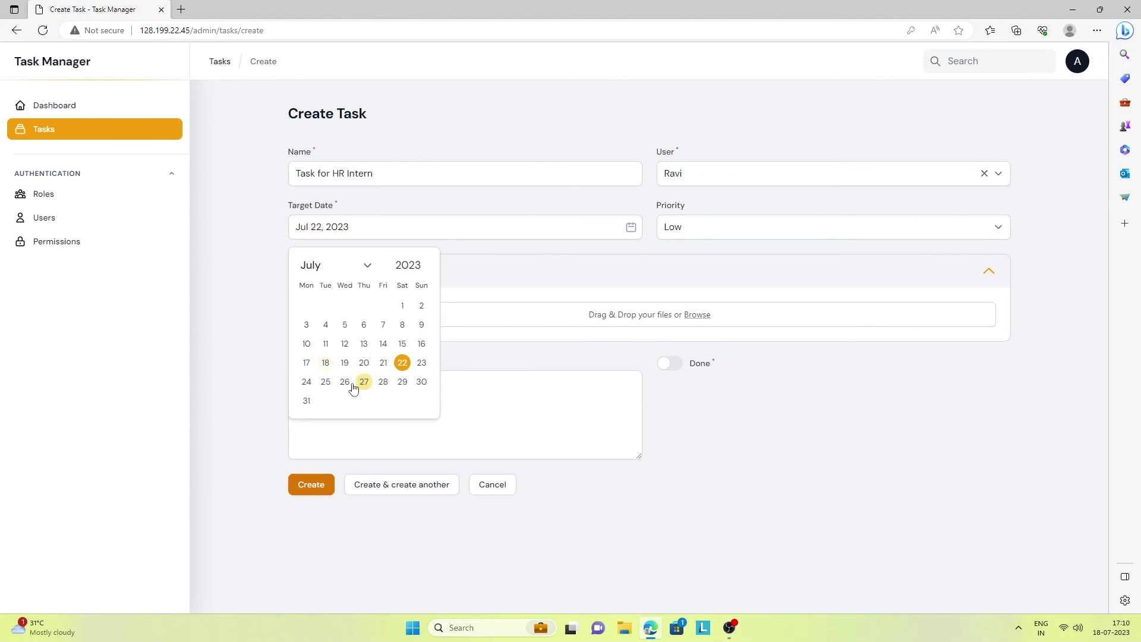
left_click(489, 422)
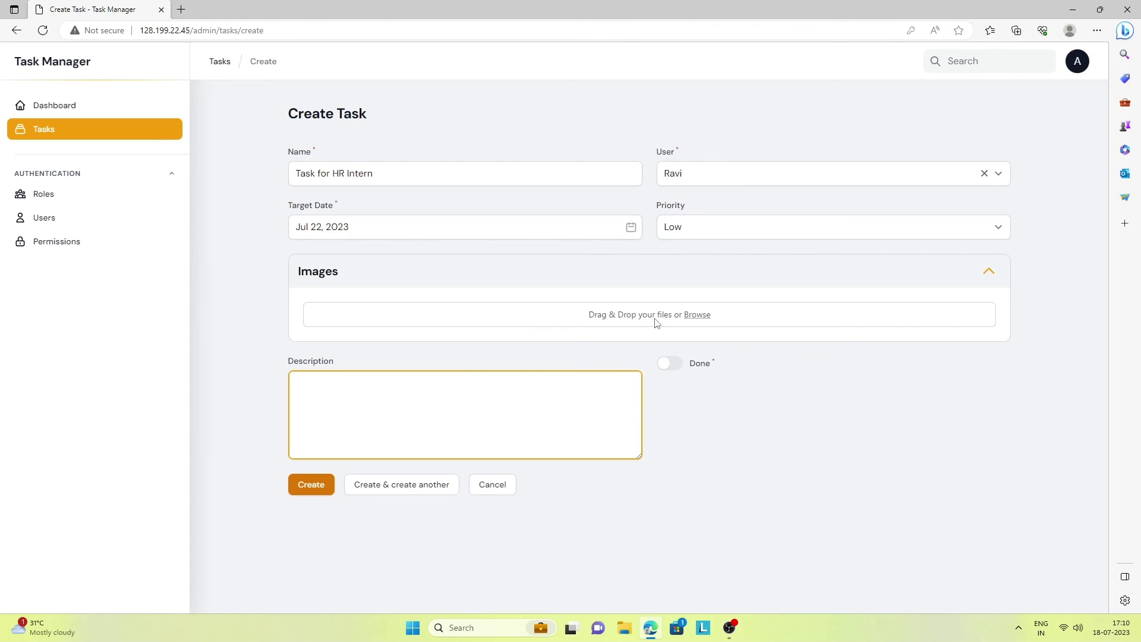
left_click(698, 314)
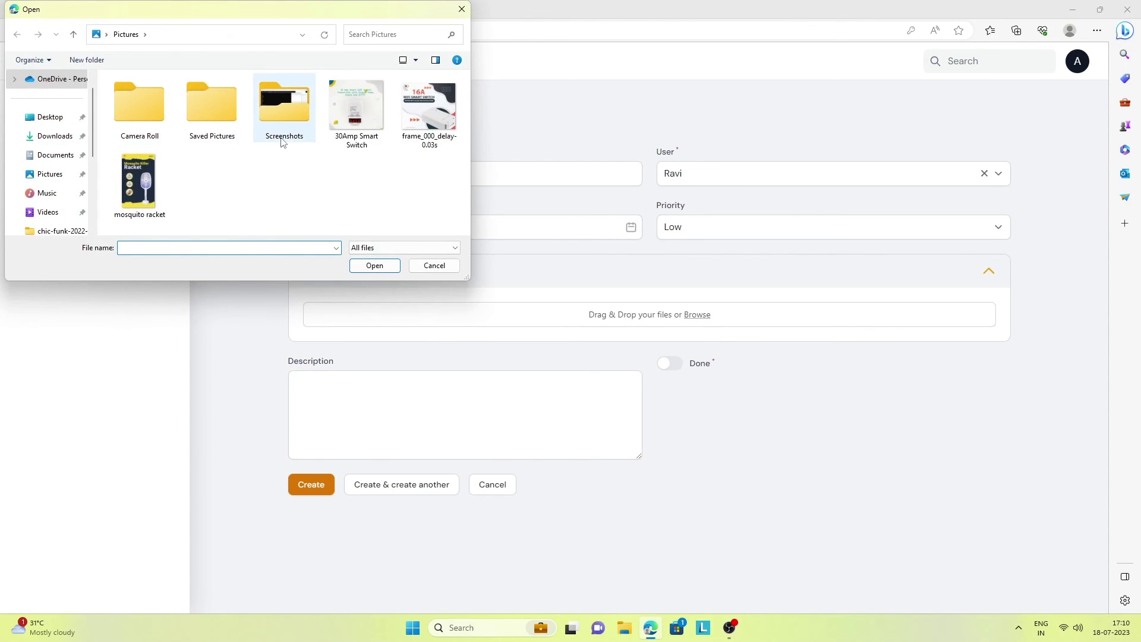
Attach the mosquito racket image, add a description, save the task and return to Tasks
left_click(152, 179)
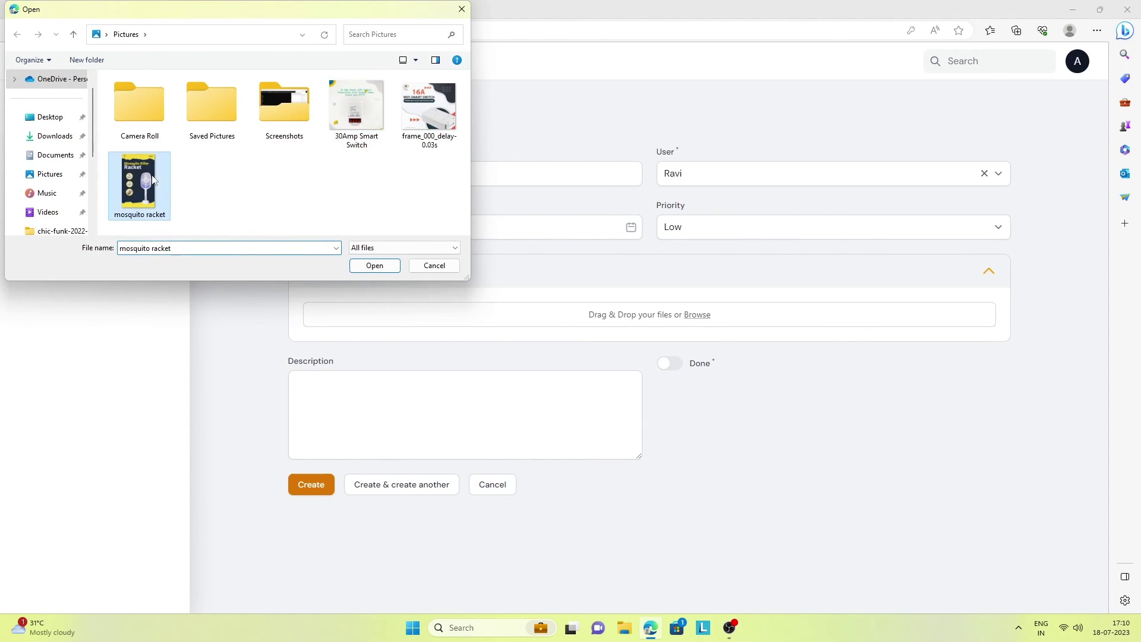
left_click(373, 265)
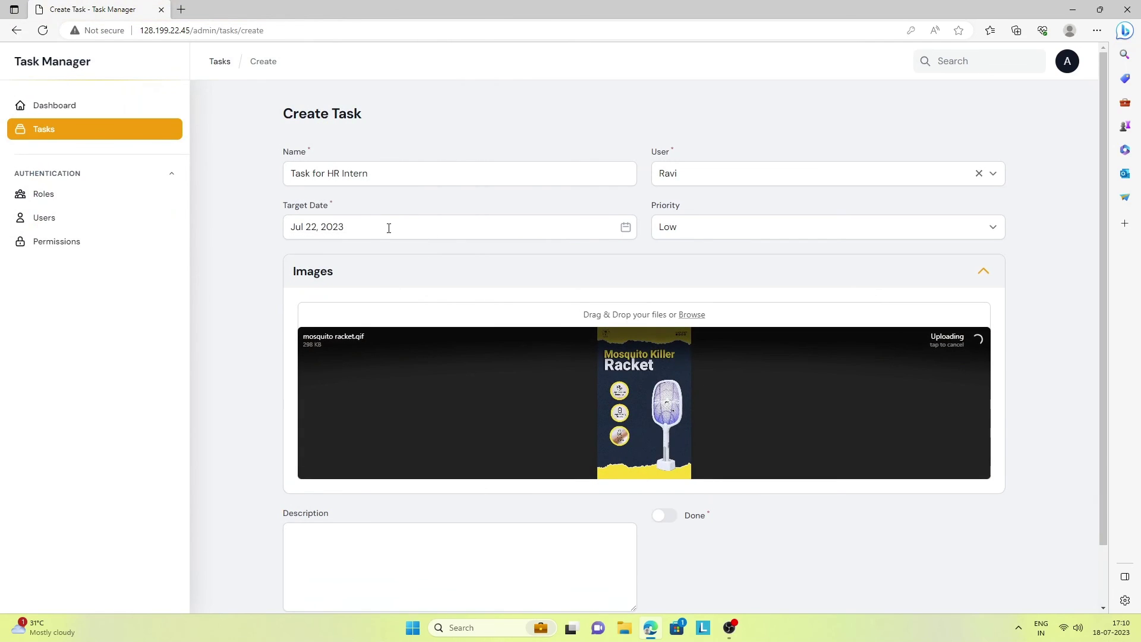
left_click(348, 552)
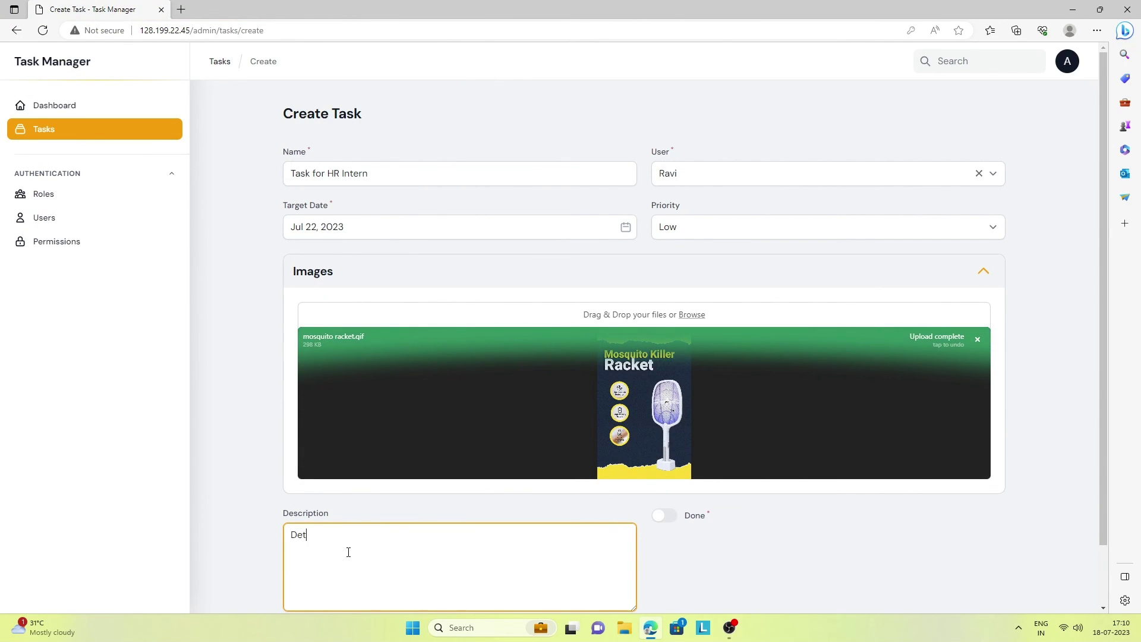
type("Details of task for HR Intern")
scroll(1095, 184, "down", 2)
left_click(306, 569)
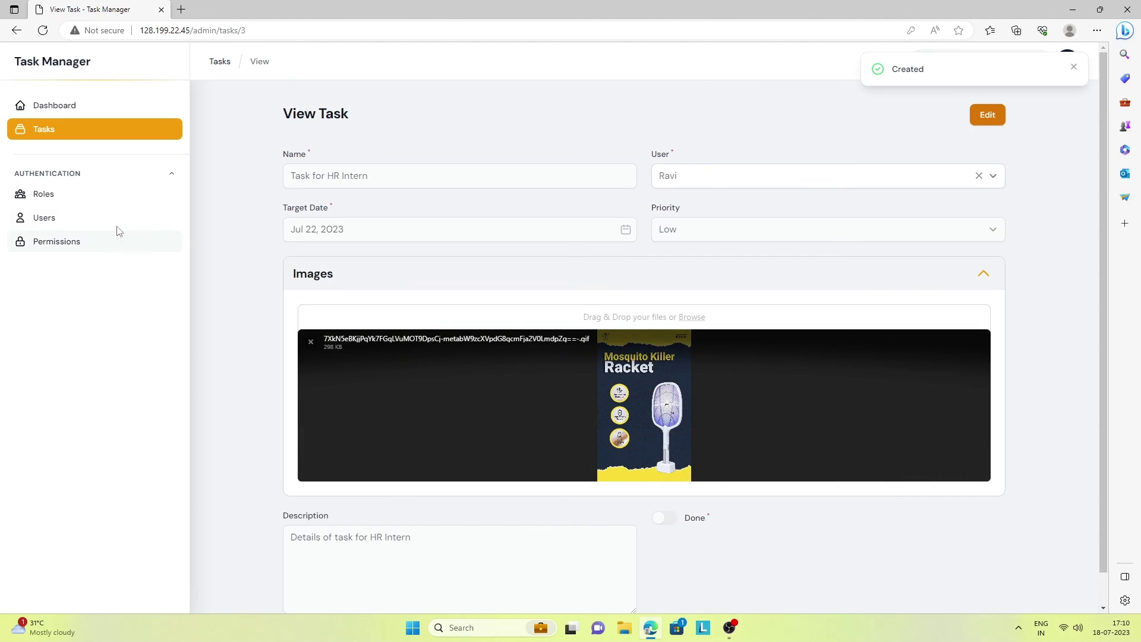
left_click(63, 136)
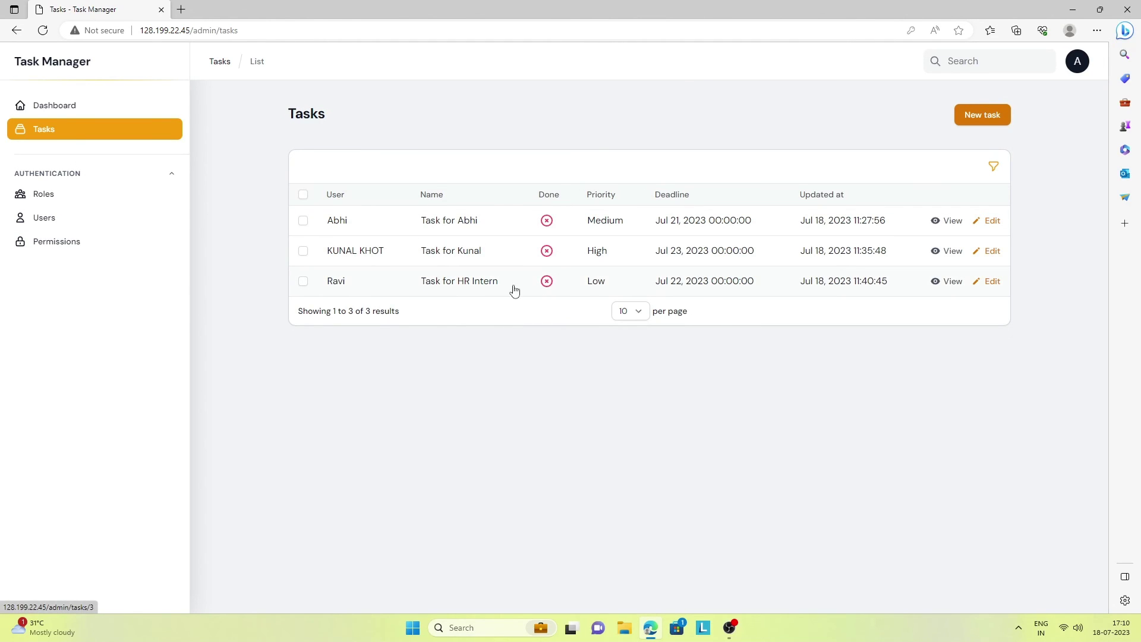
Sign out of admin, log in with the intern's e-mail and password, and view their tasks
left_click(1085, 64)
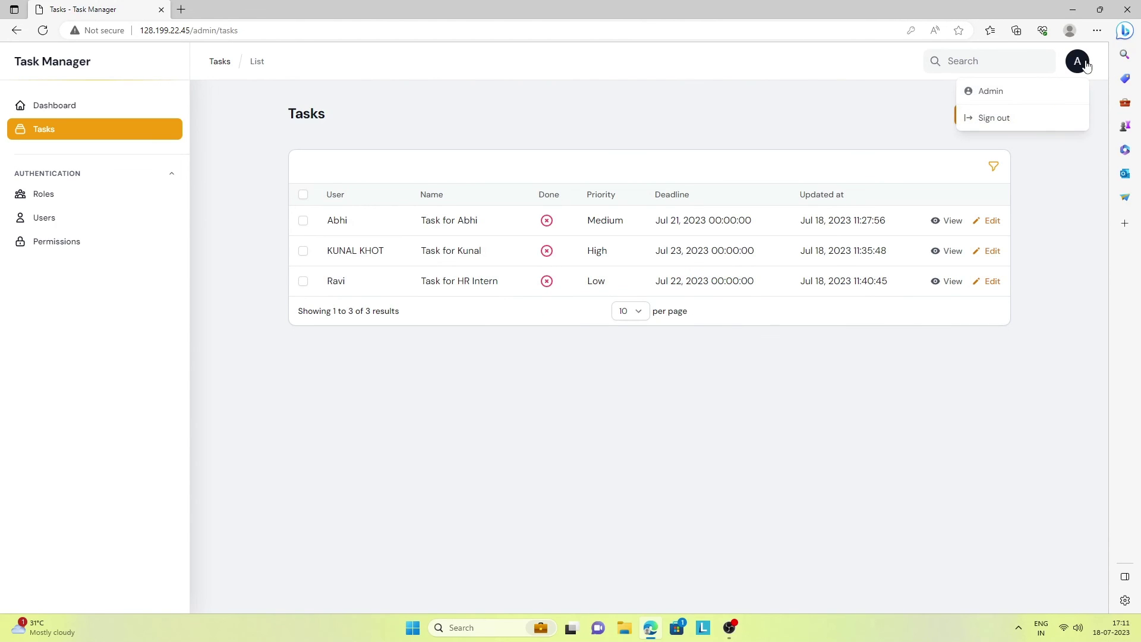
left_click(1012, 117)
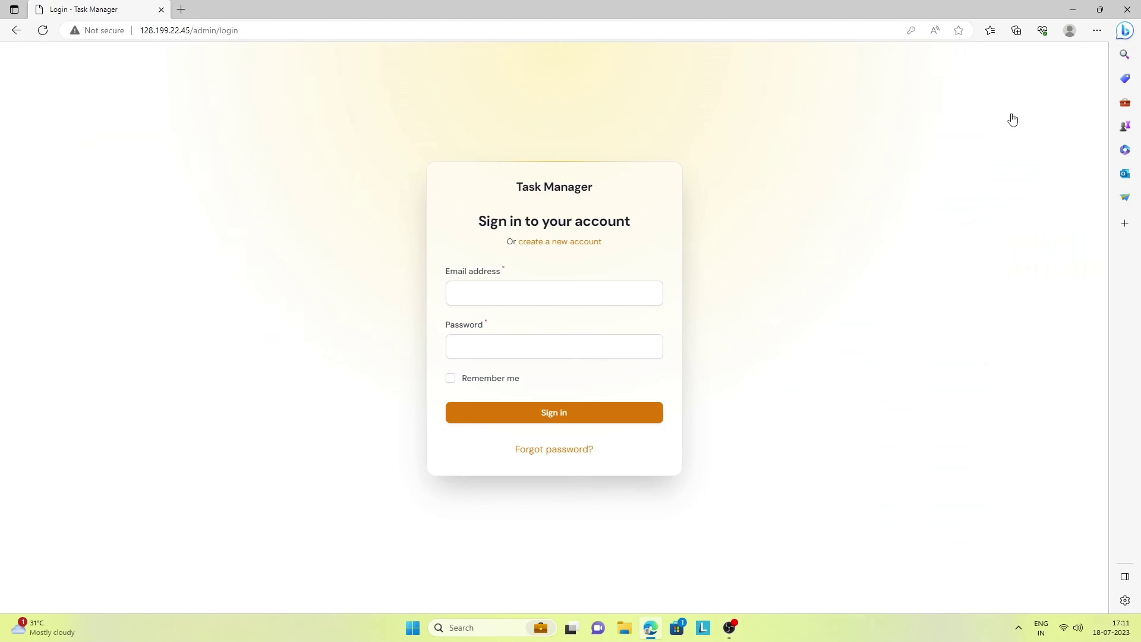
left_click(514, 297)
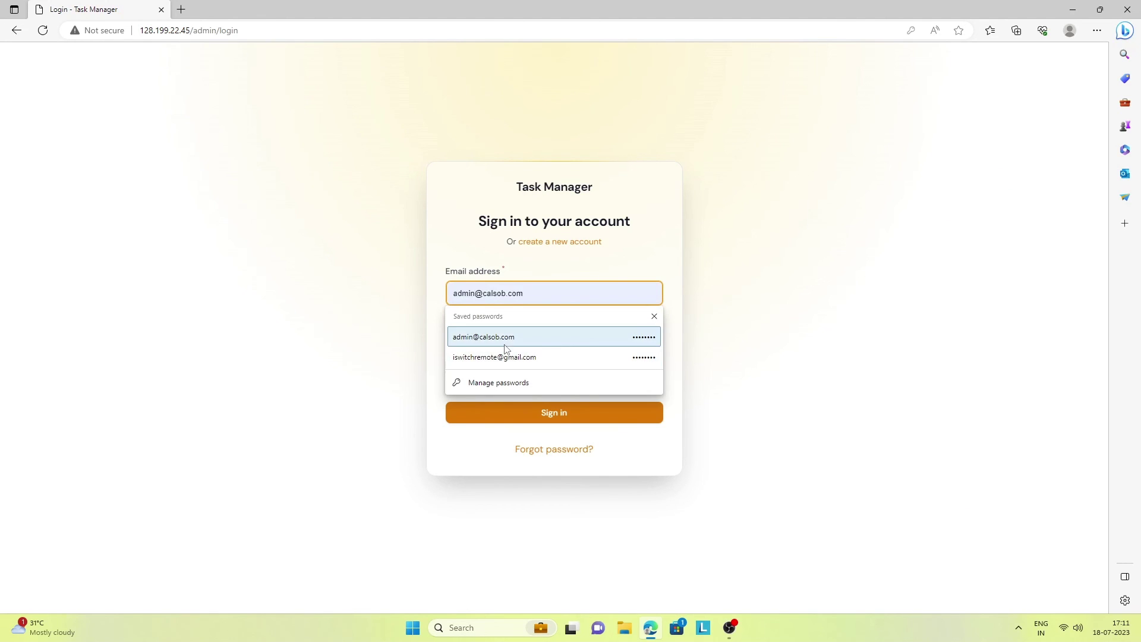
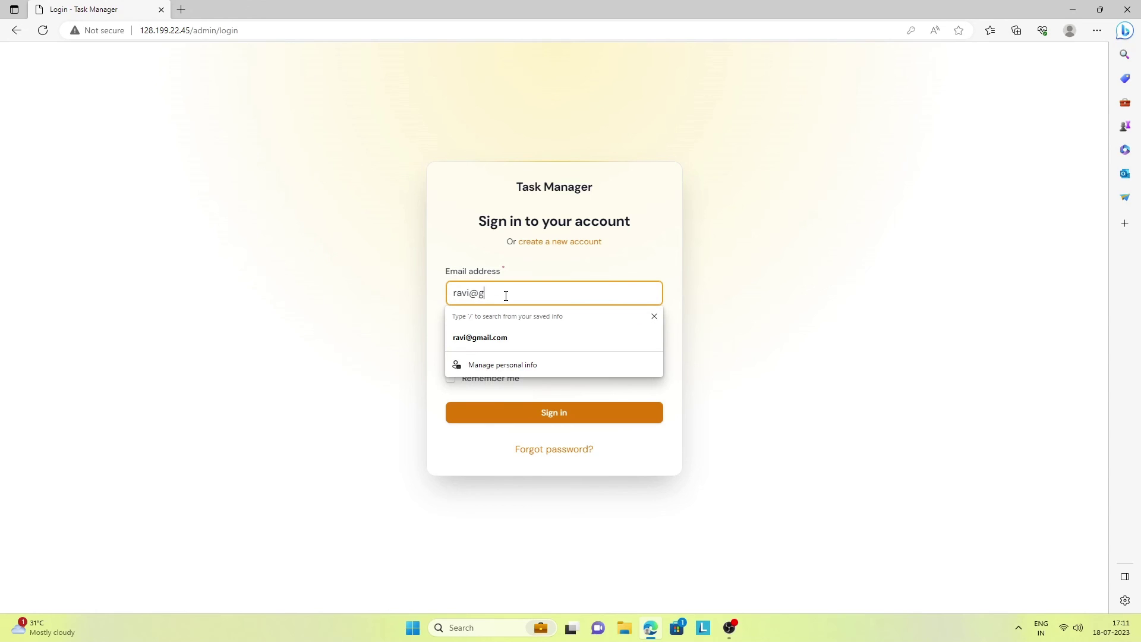
left_click(415, 300)
left_click(518, 348)
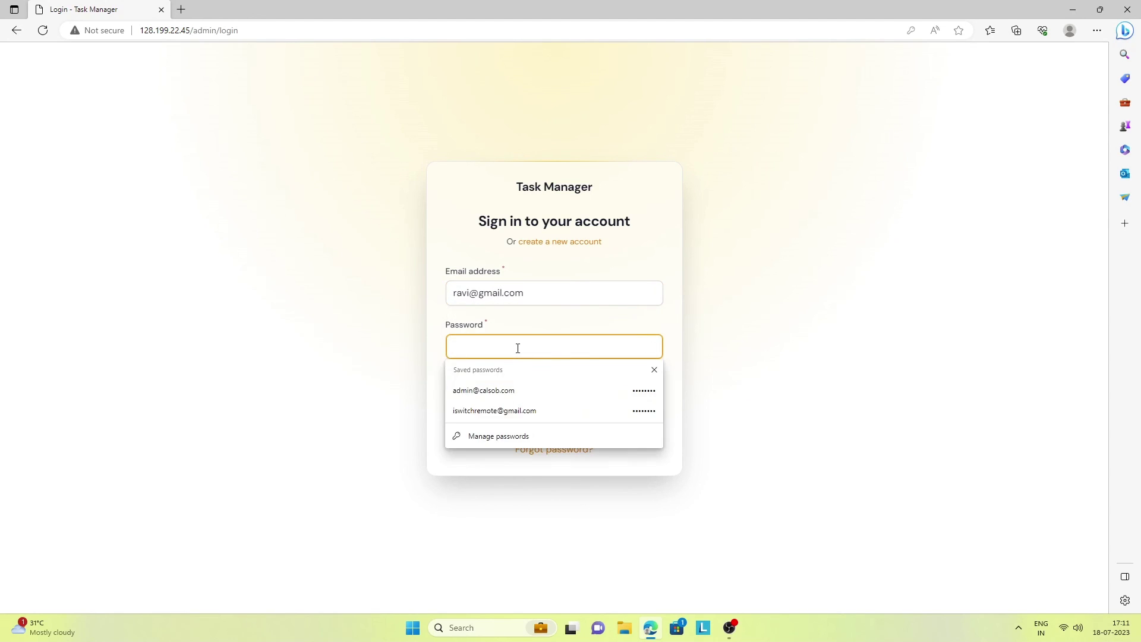
type("123")
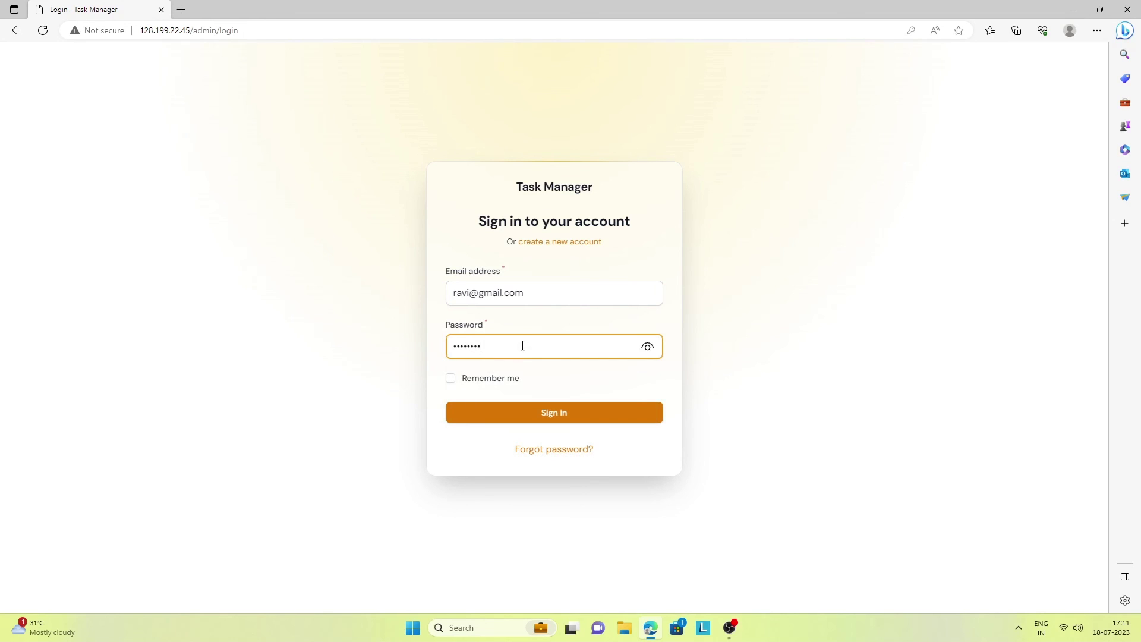
left_click(563, 426)
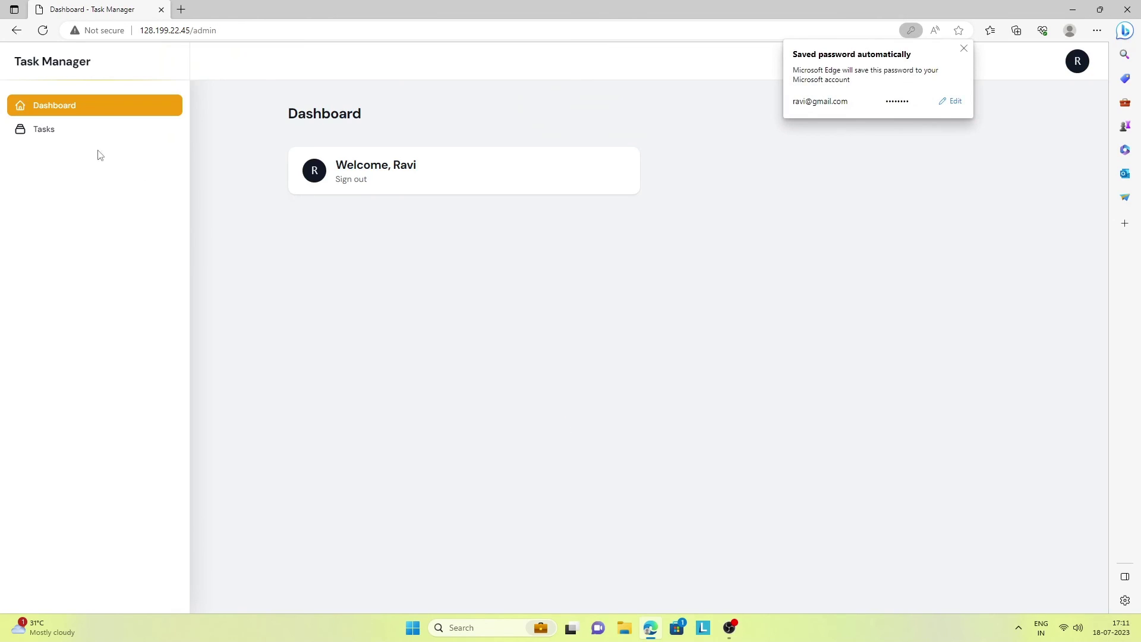
left_click(60, 133)
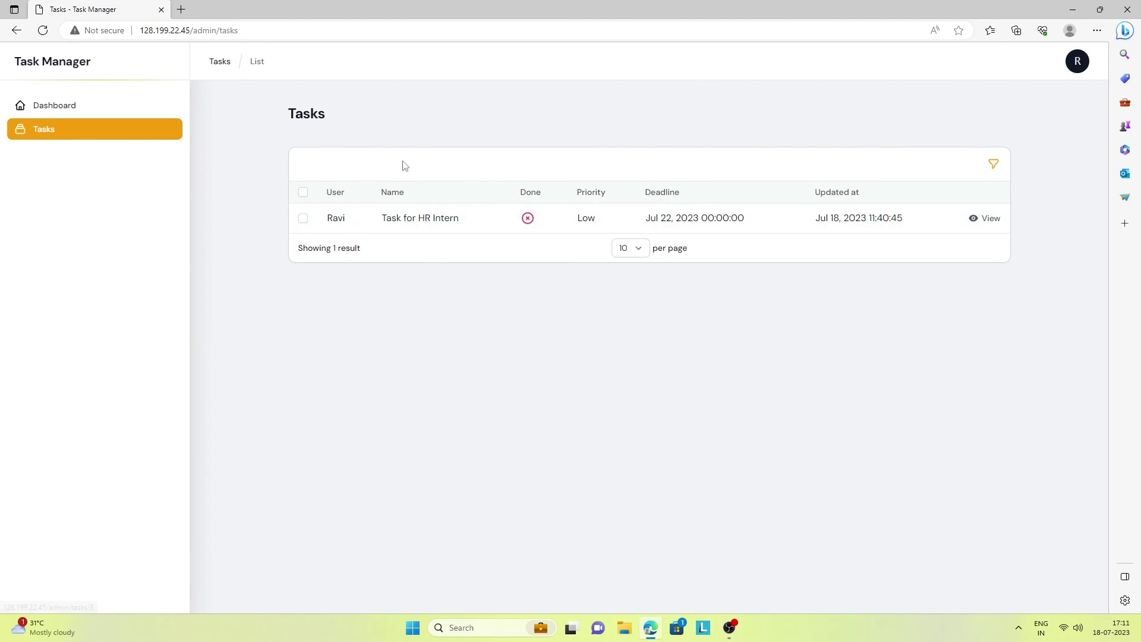
Sign the intern out, log in with another saved account, and view all three tasks
left_click(1081, 68)
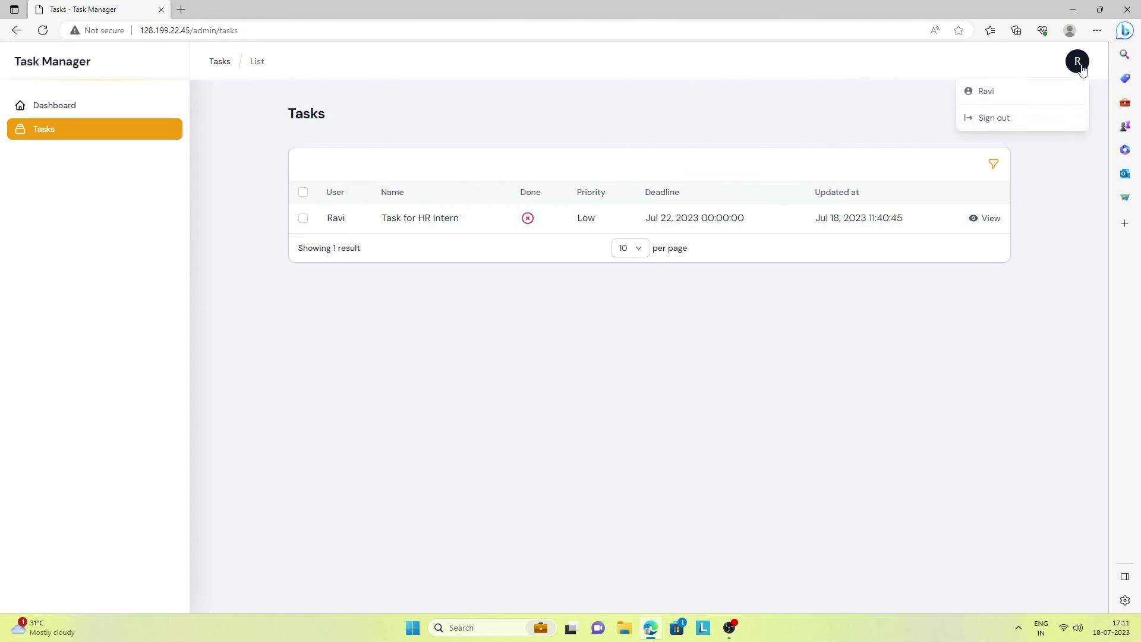
left_click(1028, 118)
left_click(485, 291)
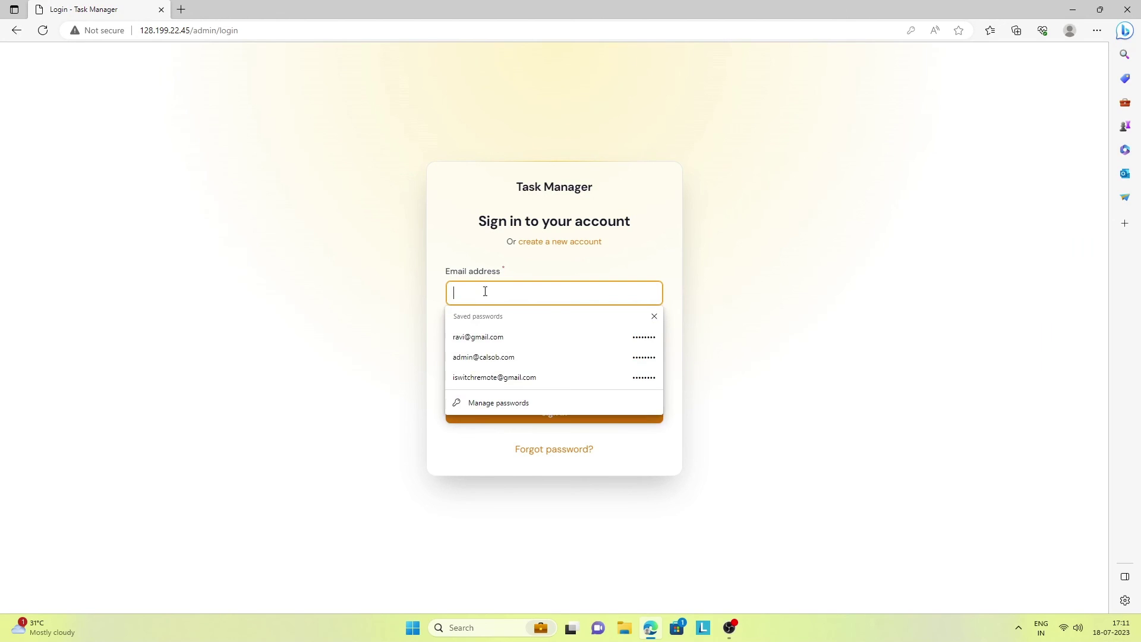
left_click(503, 377)
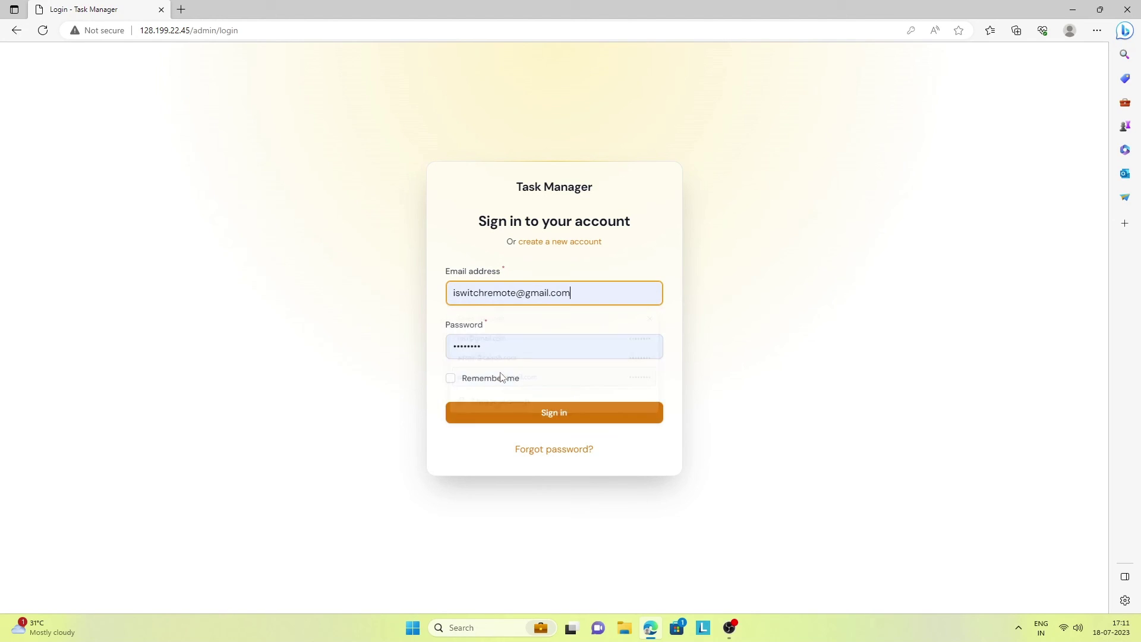
left_click(547, 412)
left_click(88, 127)
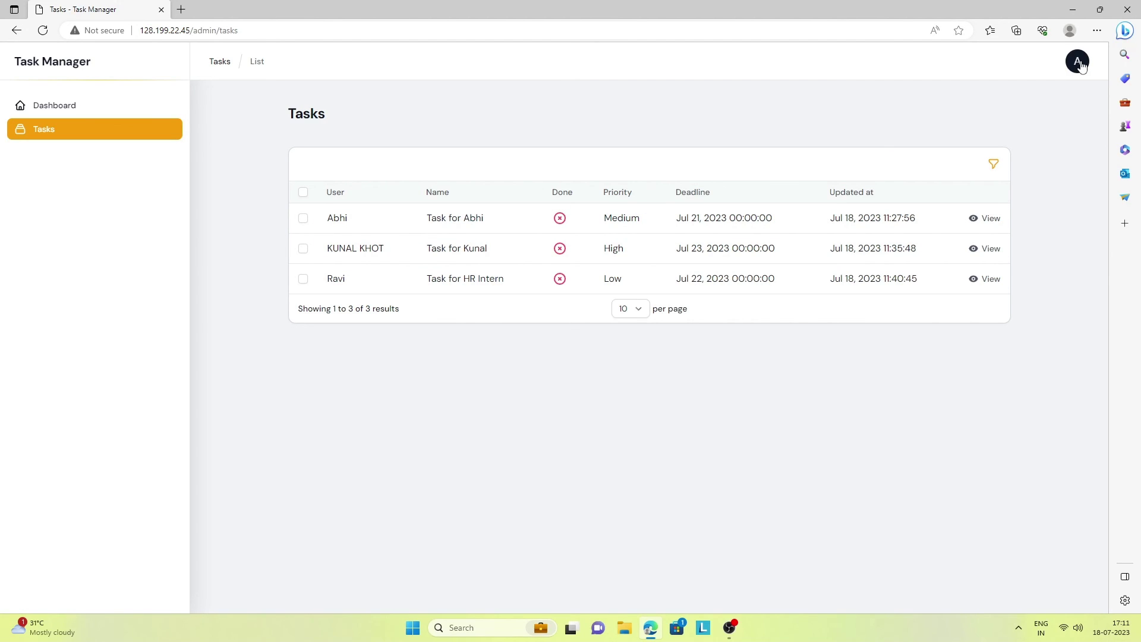
Filter the task list by priority, adding Medium, then Low, then High
left_click(993, 164)
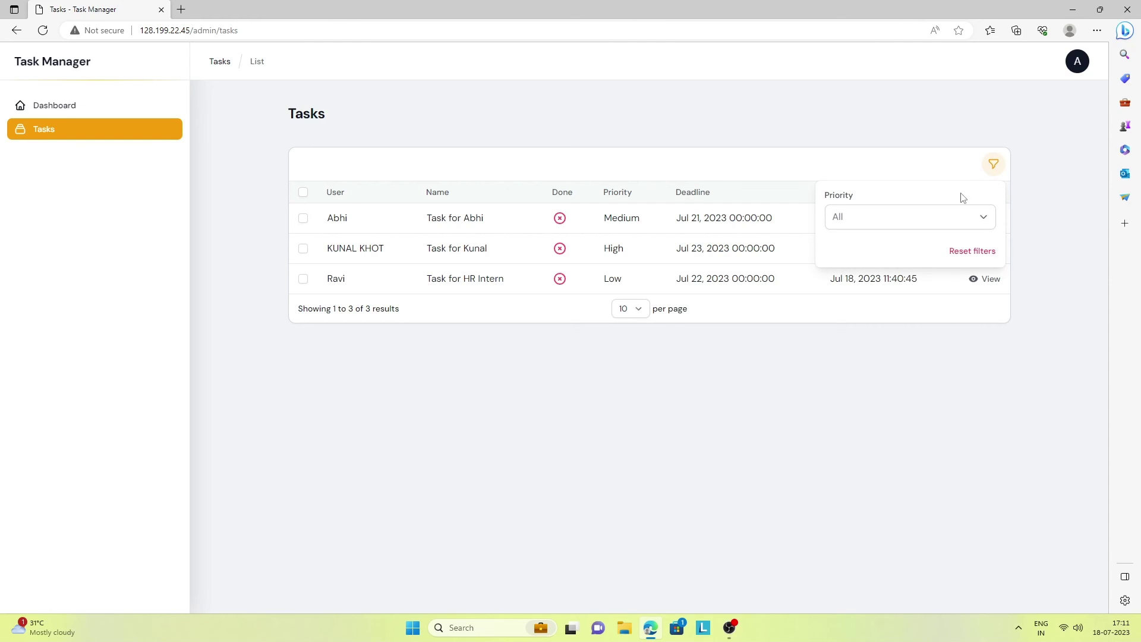
left_click(938, 216)
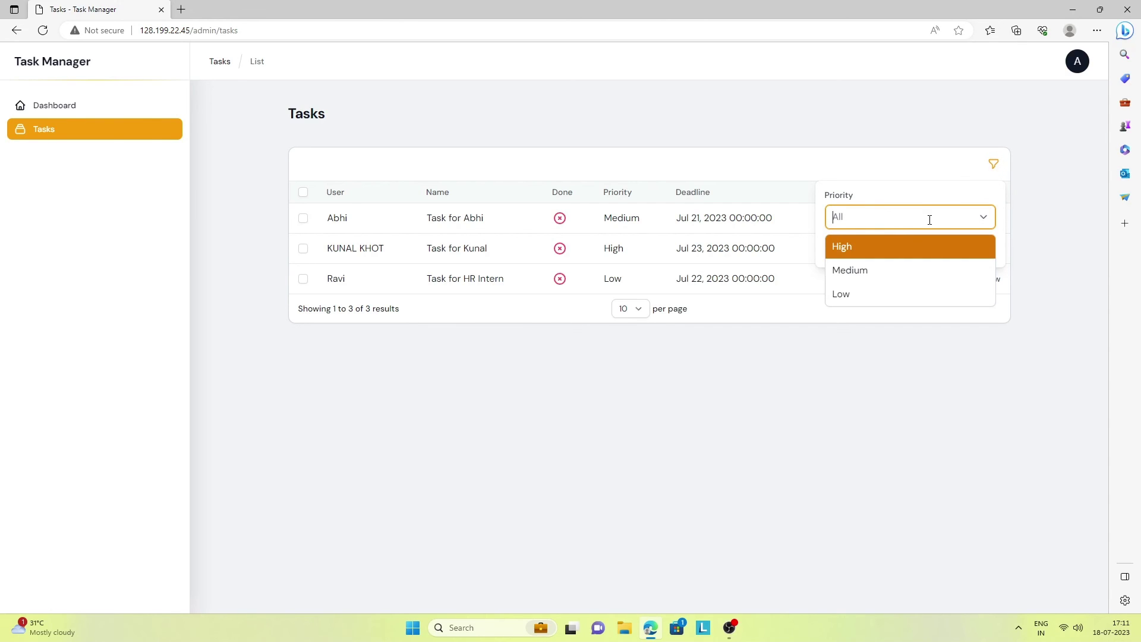
left_click(881, 272)
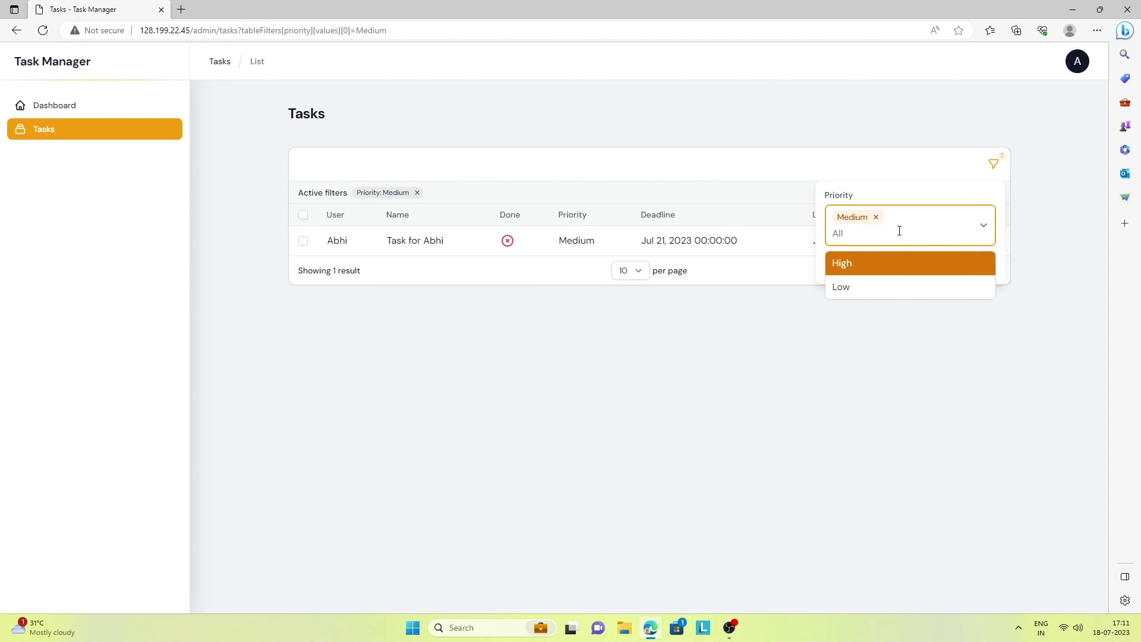
left_click(848, 287)
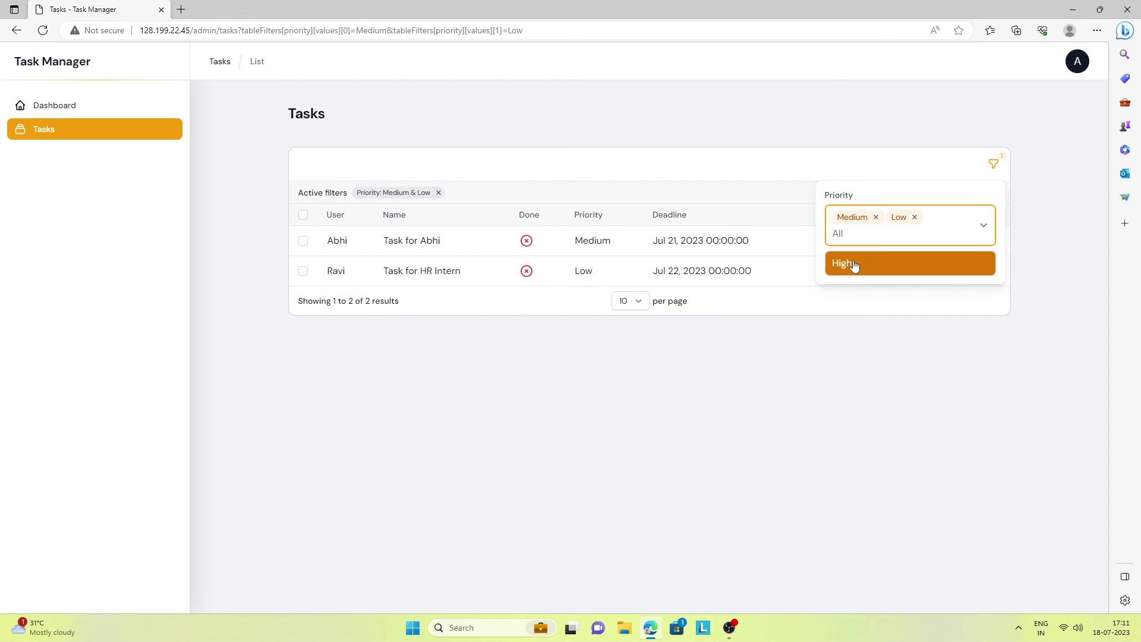
left_click(863, 261)
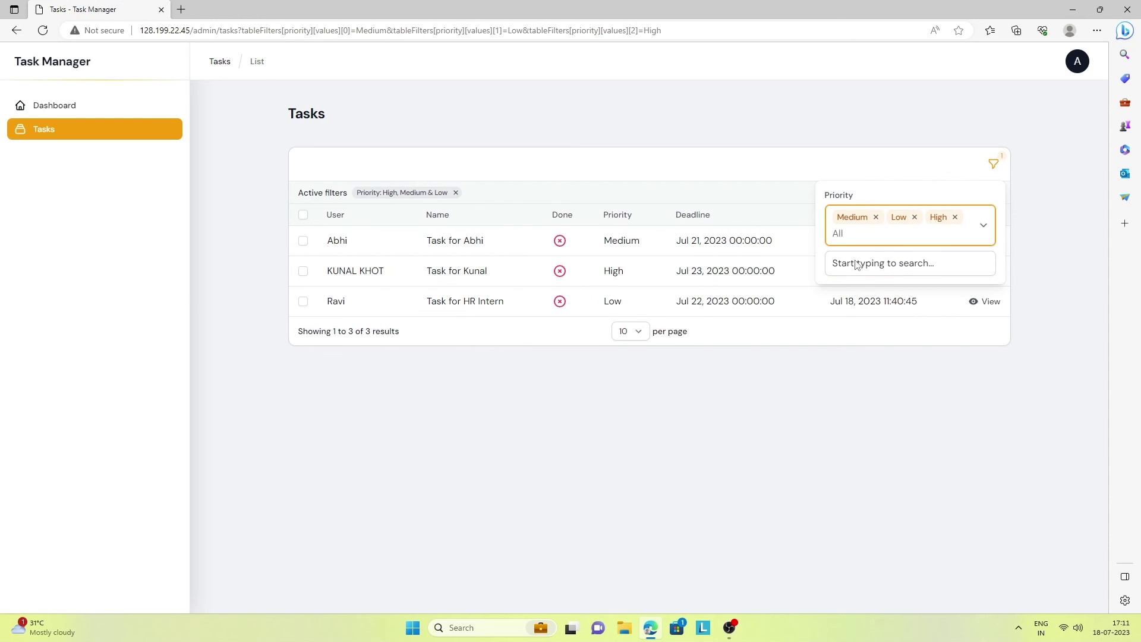
Remove the Low, Medium and High chips so the priority filter is empty
left_click(915, 217)
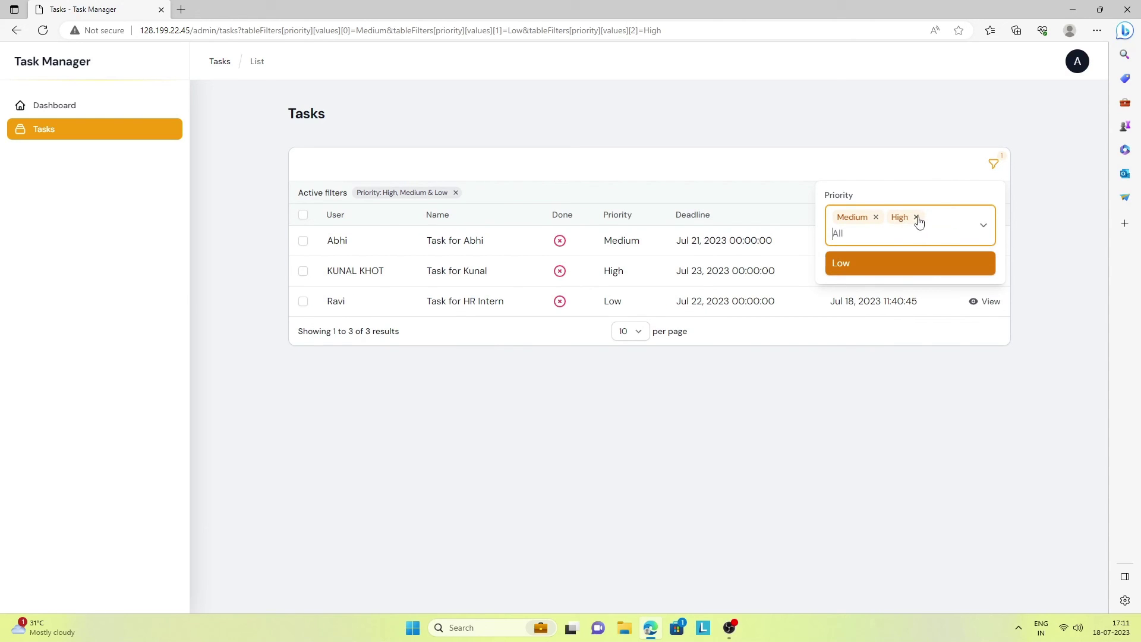
left_click(875, 217)
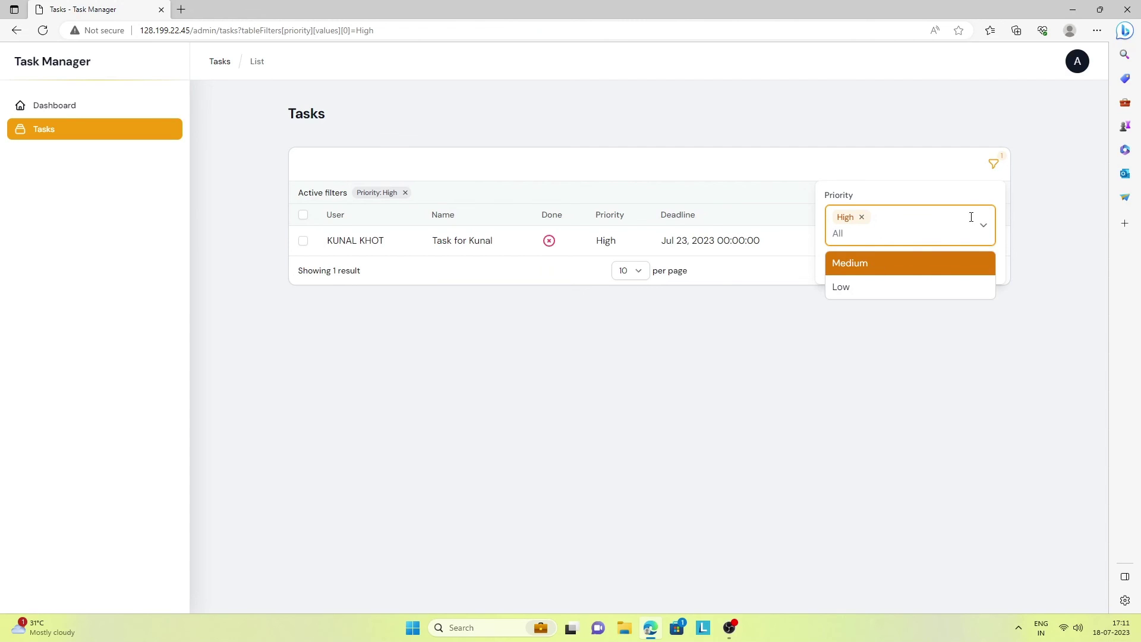
left_click(861, 217)
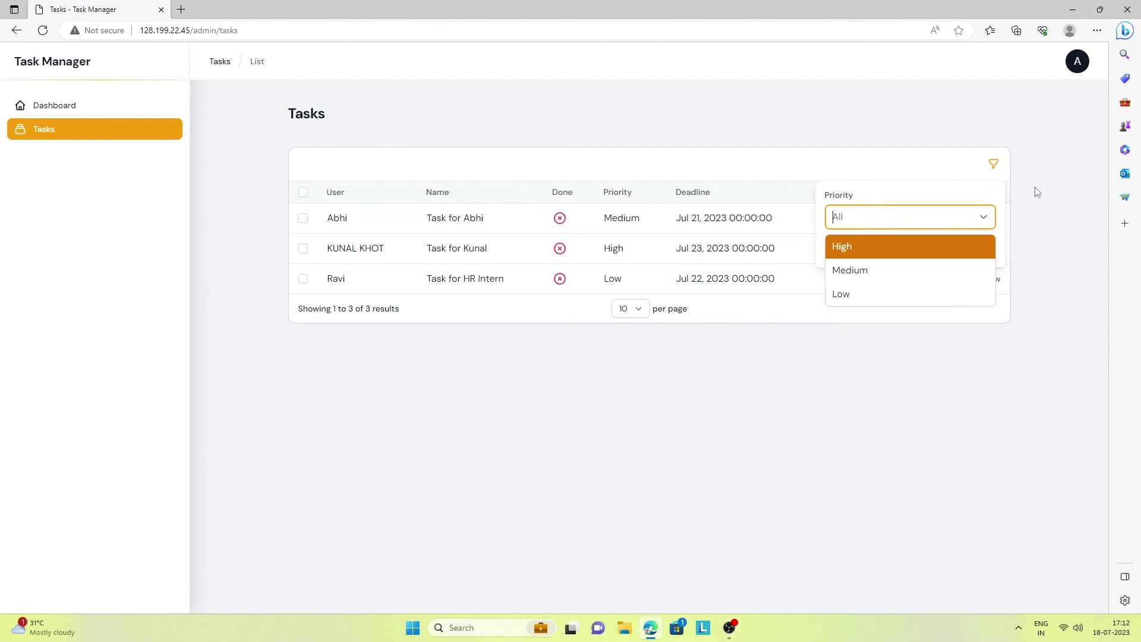